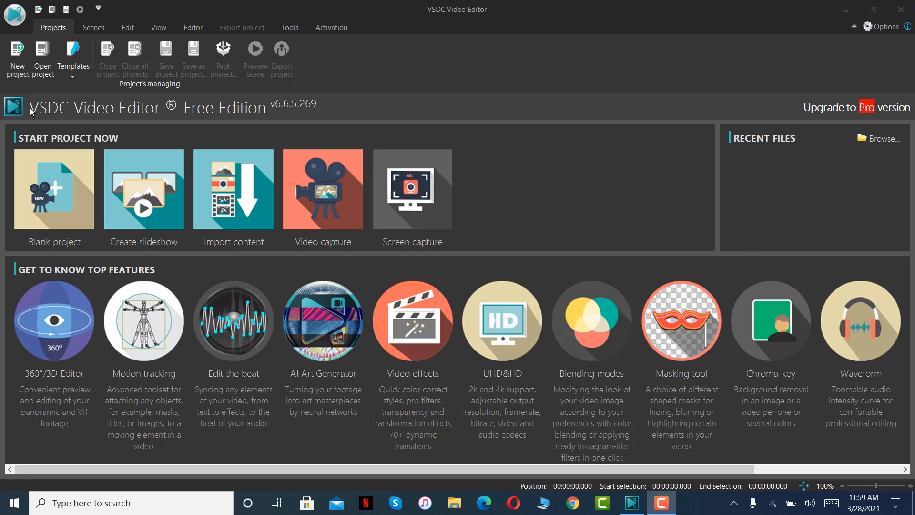
Create a blank project titled "Reels 1" with a width of 1080 px and a height of 1920 px.
click(153, 116)
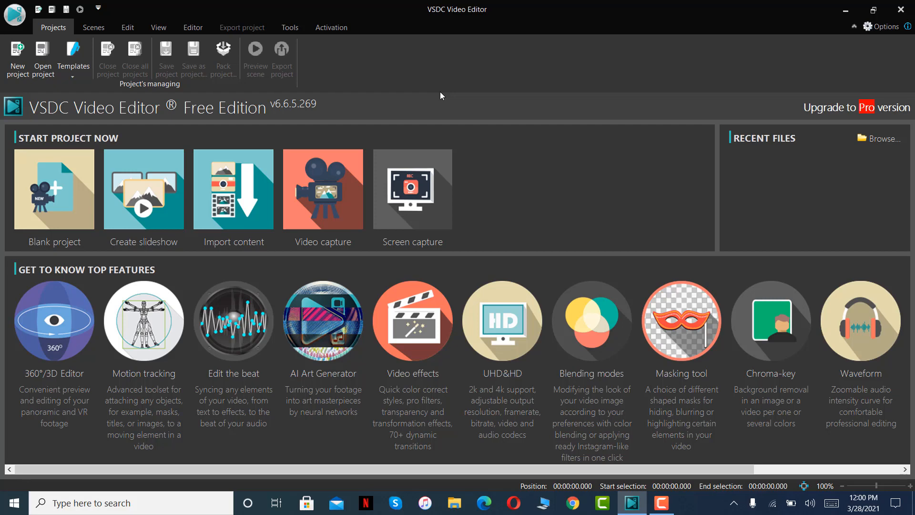
click(60, 204)
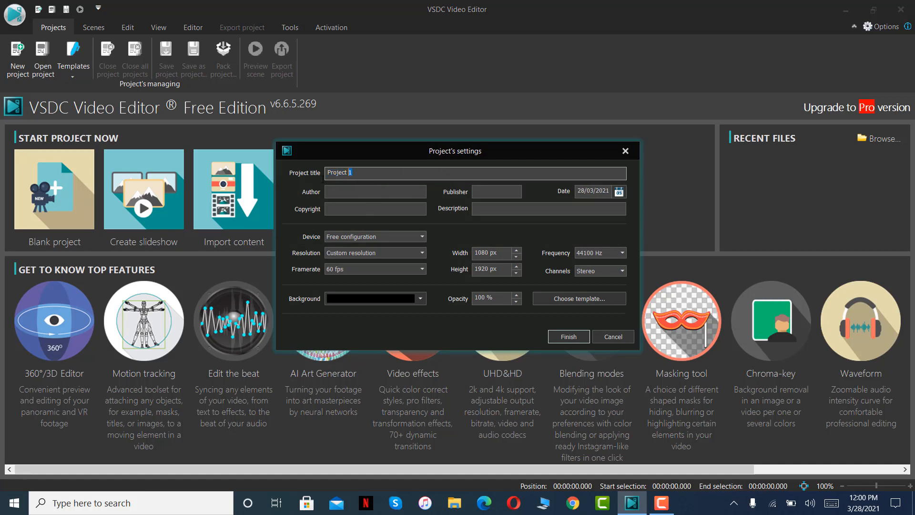
text(Reels 1)
click(503, 252)
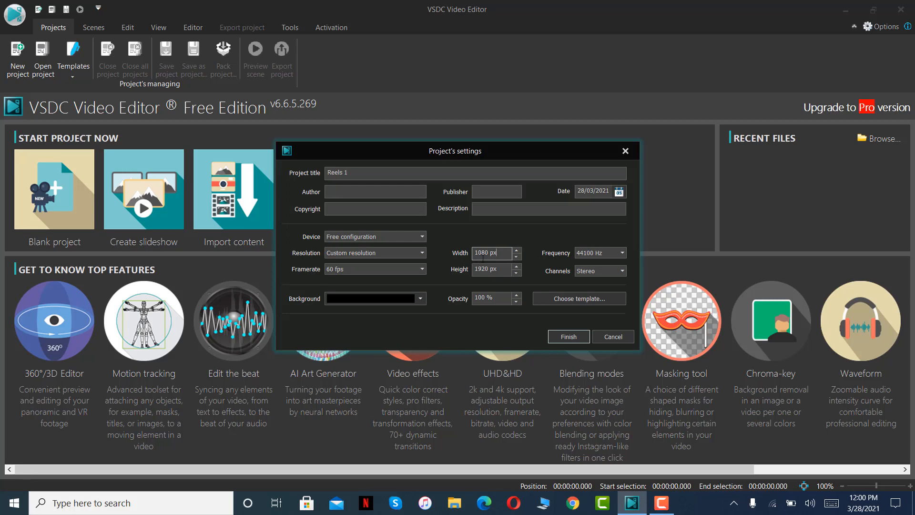
click(491, 271)
click(567, 336)
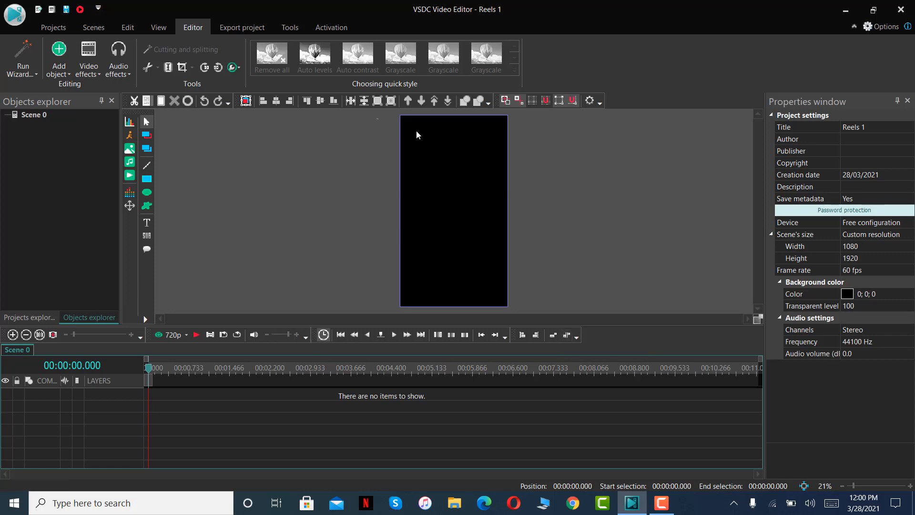
Add the video "The MOST Self-Destructive Habit _ Simon Sinek" to the scene from the cursor position on a new layer.
drag(376, 118, 387, 146)
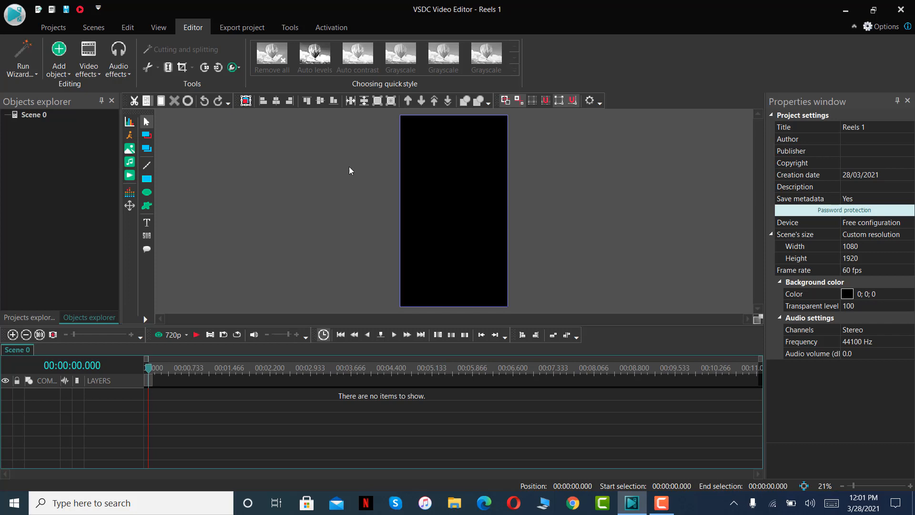
click(129, 175)
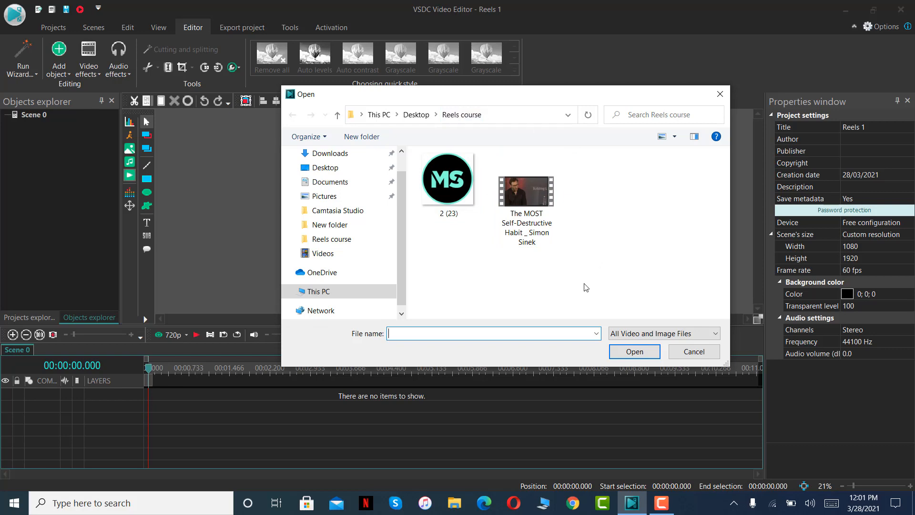
click(529, 219)
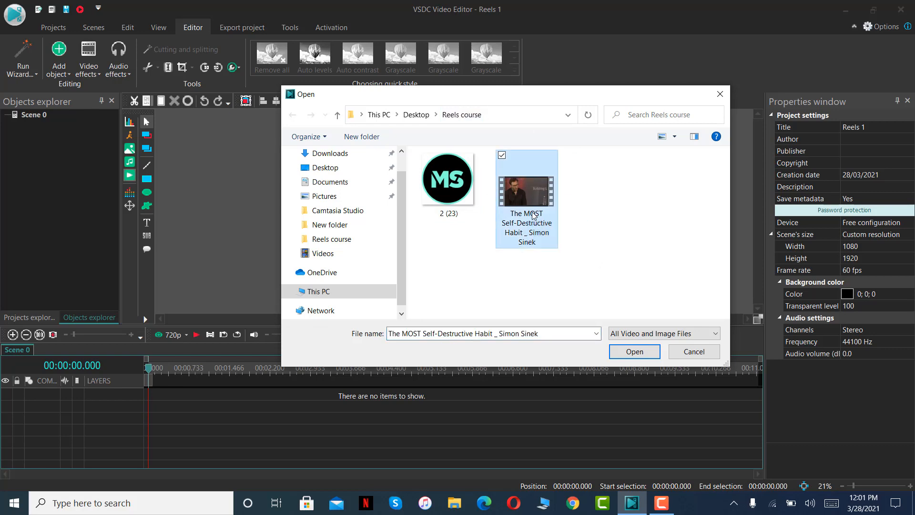
click(634, 352)
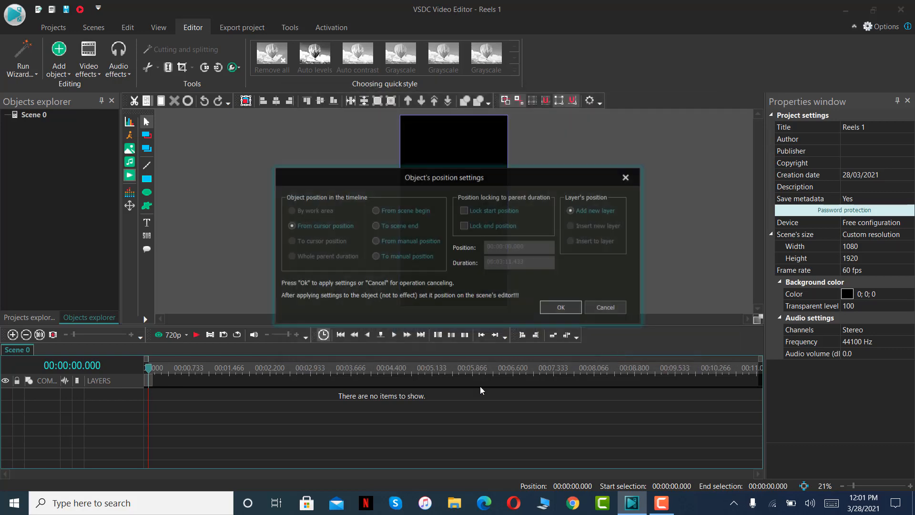
click(550, 310)
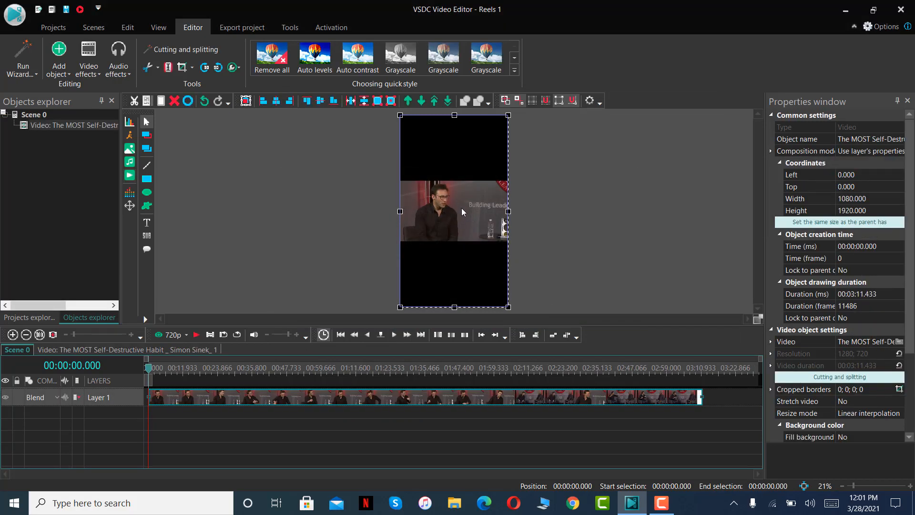
Crop the video to a custom full-height region of about 411x720 around the seated speaker.
mouse_move(478, 272)
mouse_down()
mouse_move(465, 259)
mouse_move(468, 267)
mouse_up()
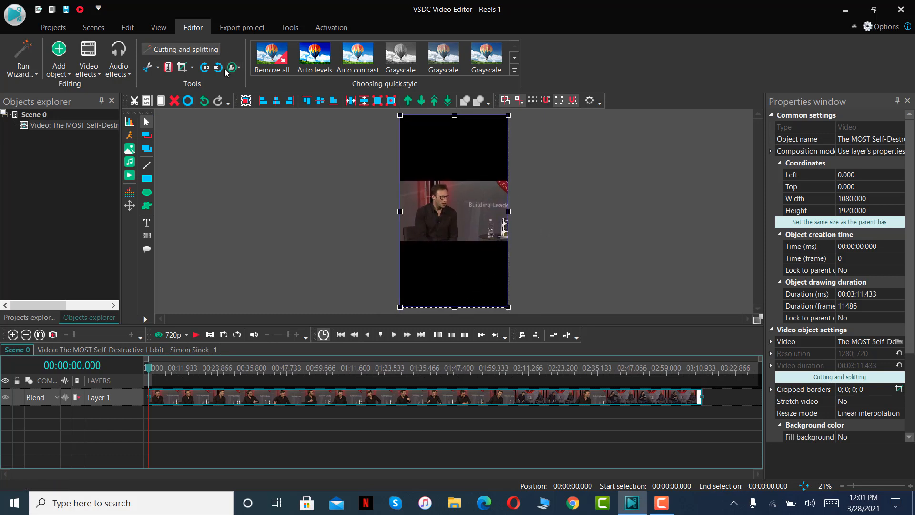
click(186, 72)
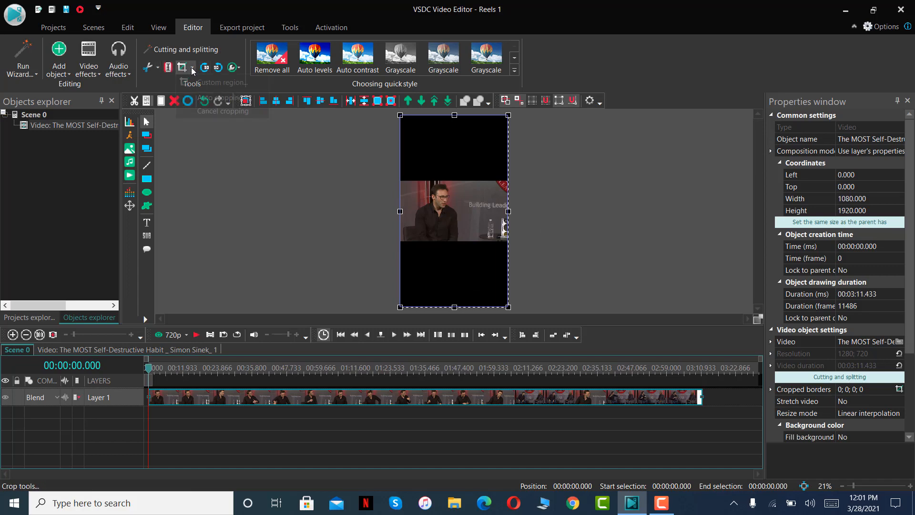
click(203, 82)
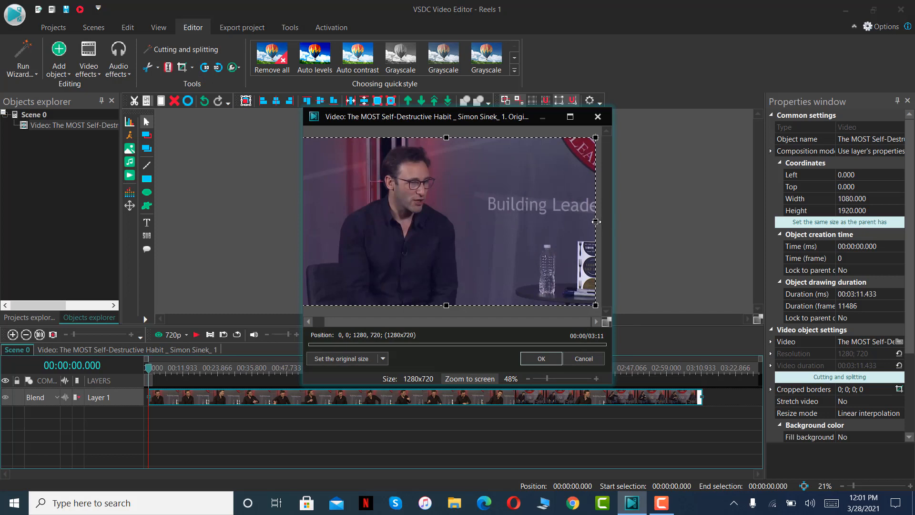
drag(595, 221, 462, 221)
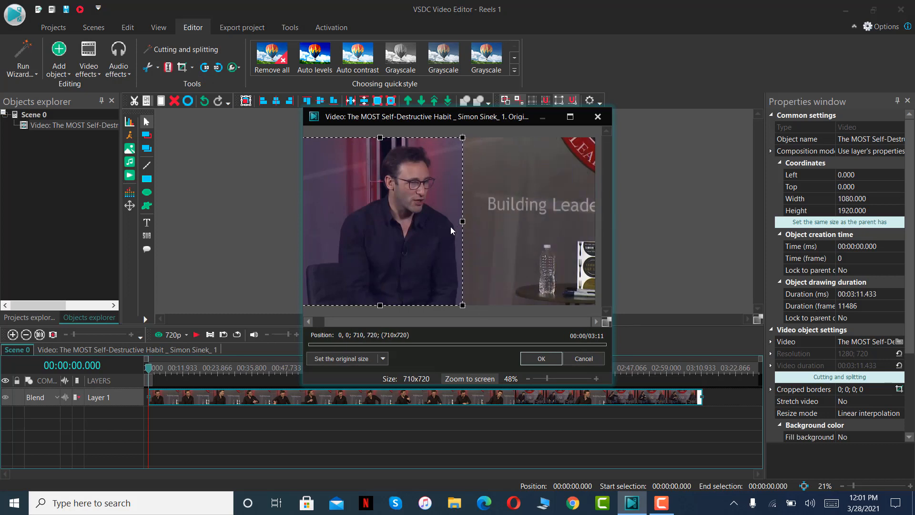
drag(316, 233, 343, 227)
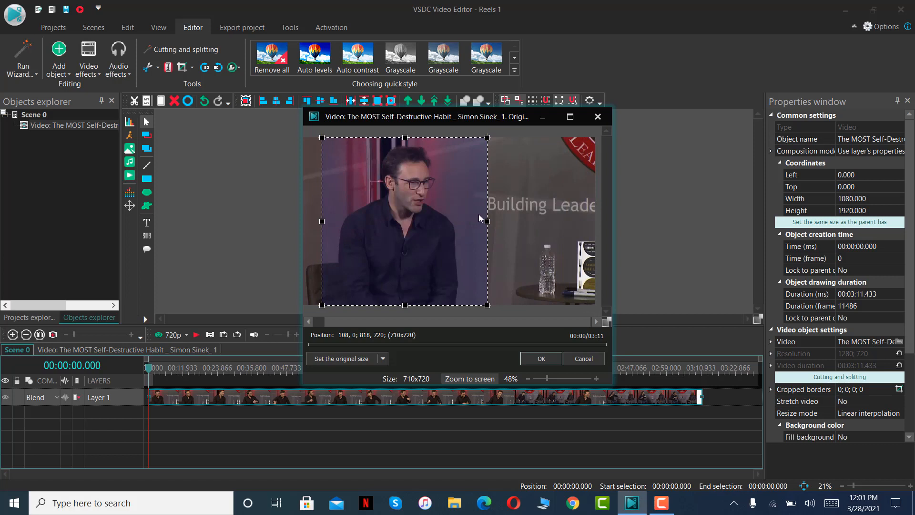
drag(487, 221, 445, 221)
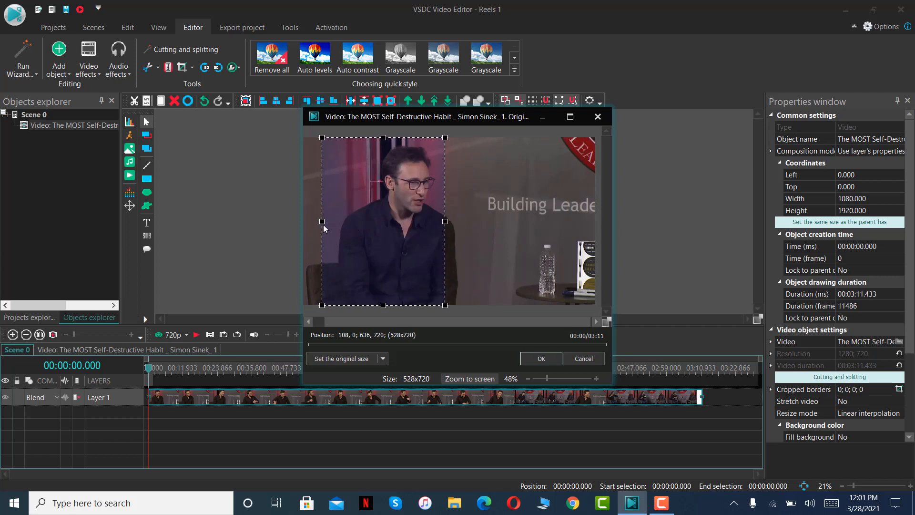
drag(321, 222, 403, 232)
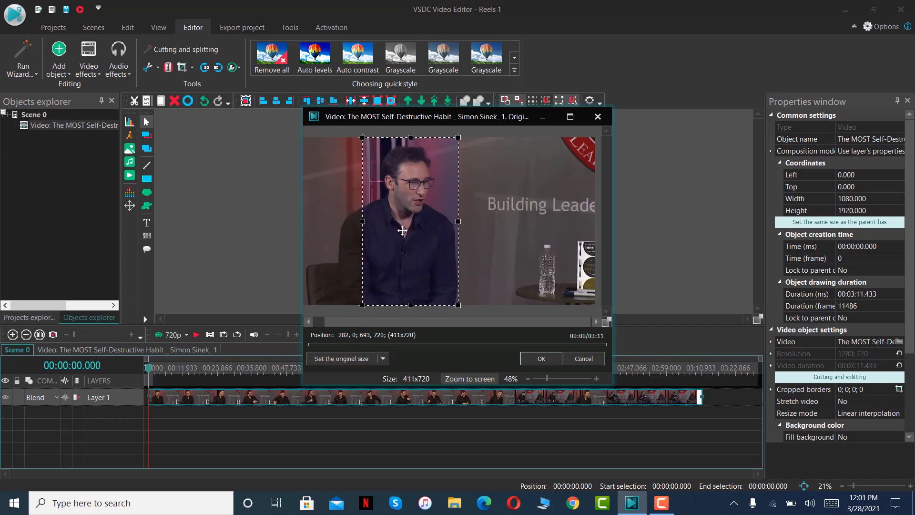
click(541, 358)
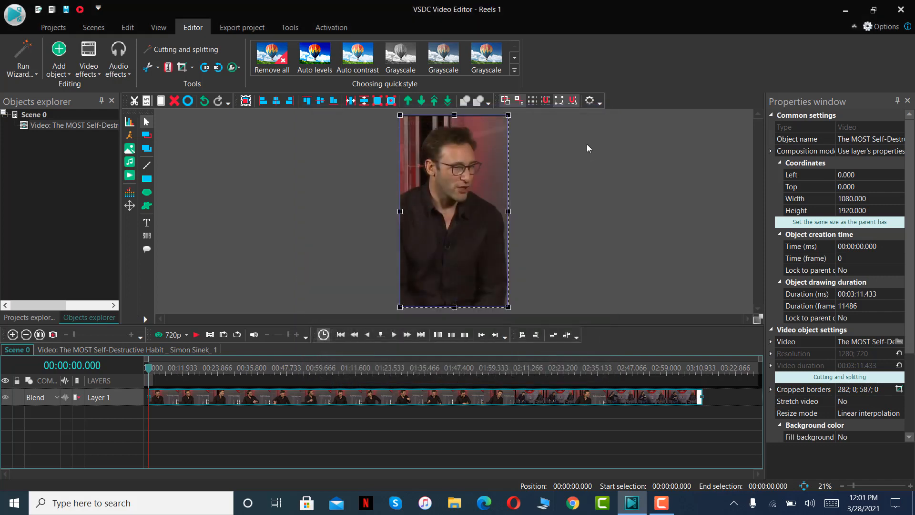
Enlarge the video to about 1119 x 1958 and shift it to about -19, -15 so it overlaps the frame edges.
click(589, 144)
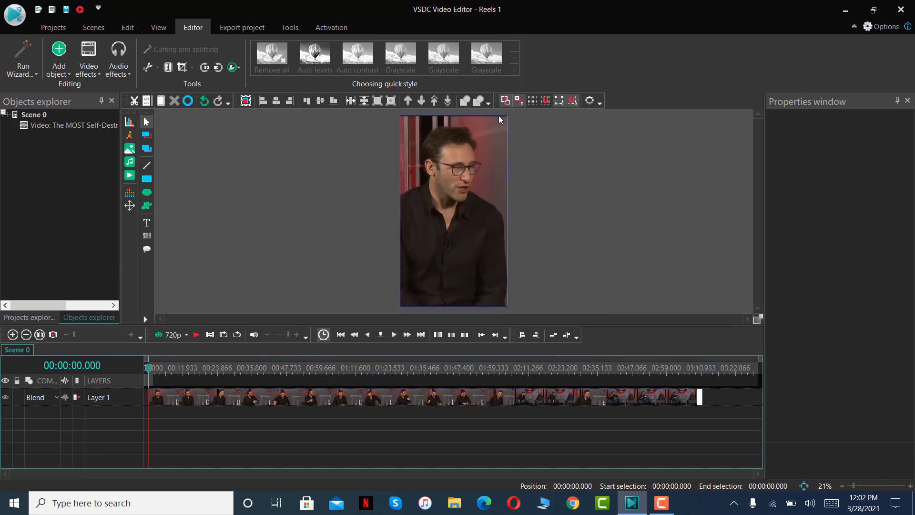
click(490, 248)
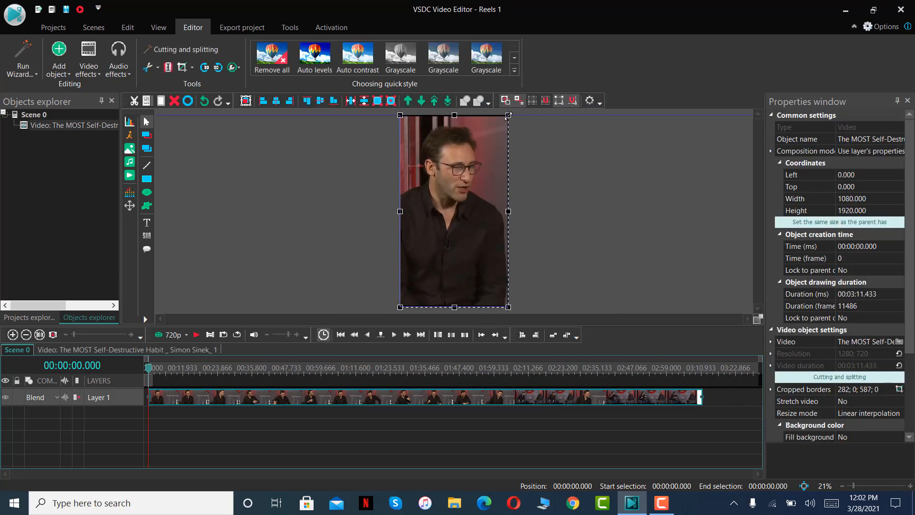
drag(510, 112, 514, 108)
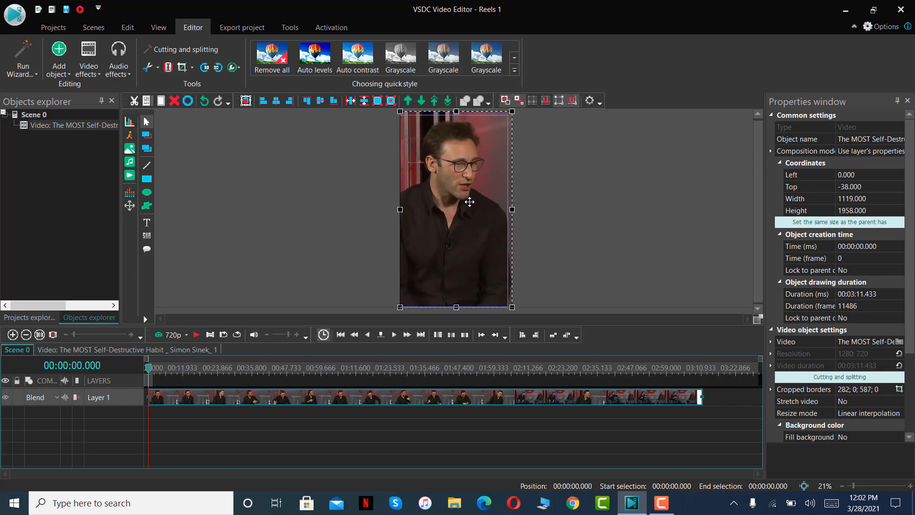
drag(468, 204, 473, 202)
click(548, 194)
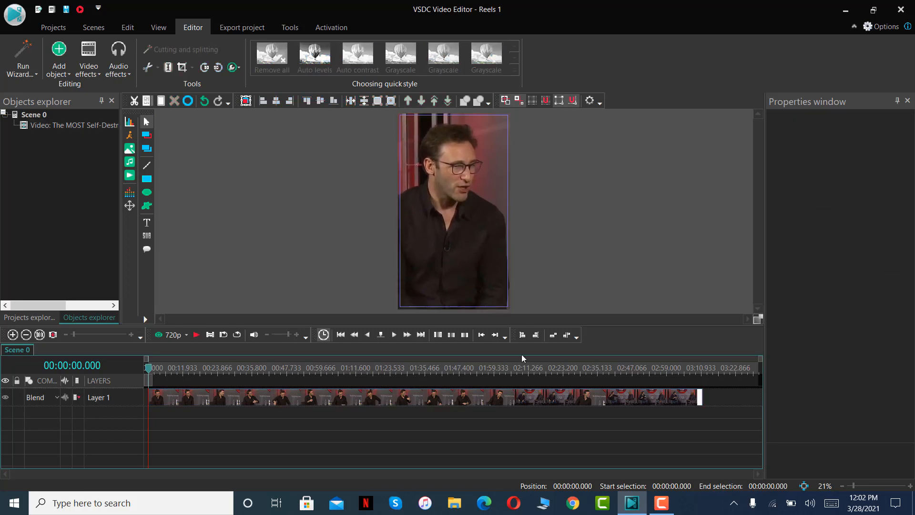
Make the Layer 1 track taller in the timeline, and return the playhead to the start with the clip selected.
drag(408, 404, 409, 414)
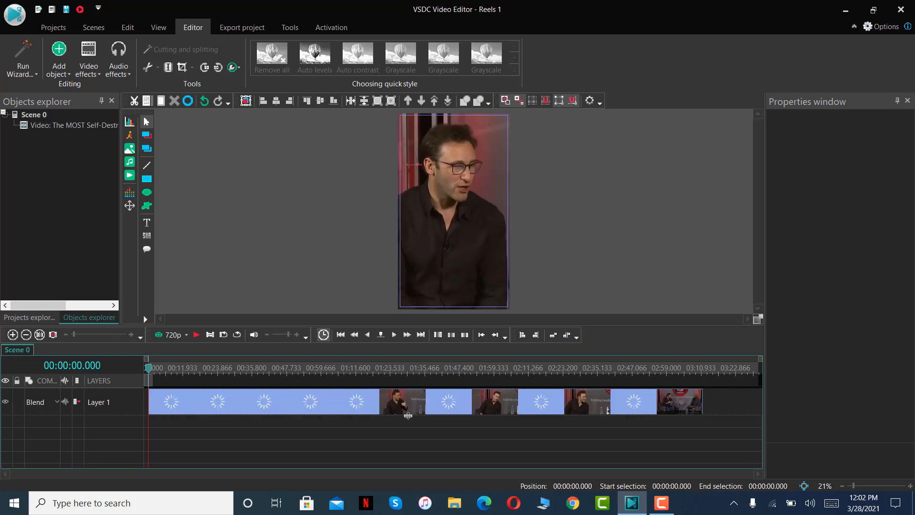
click(445, 405)
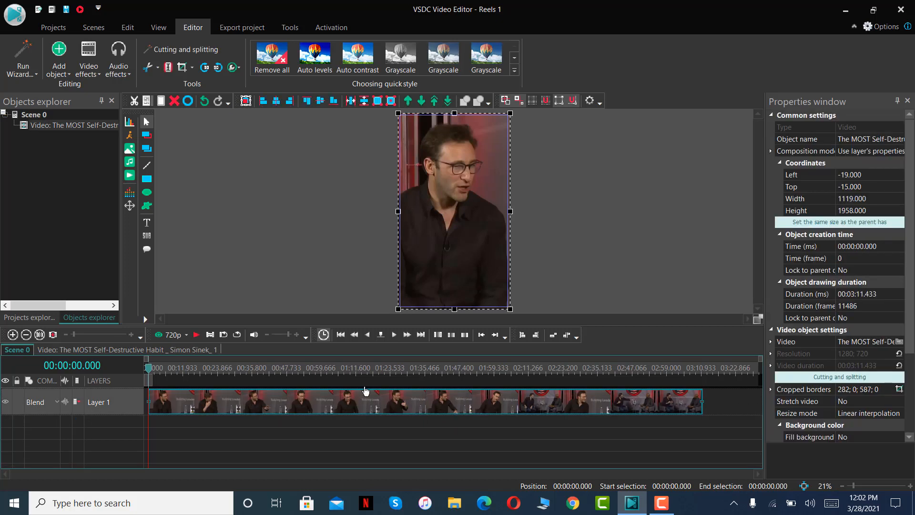
drag(701, 371, 704, 372)
key(Home)
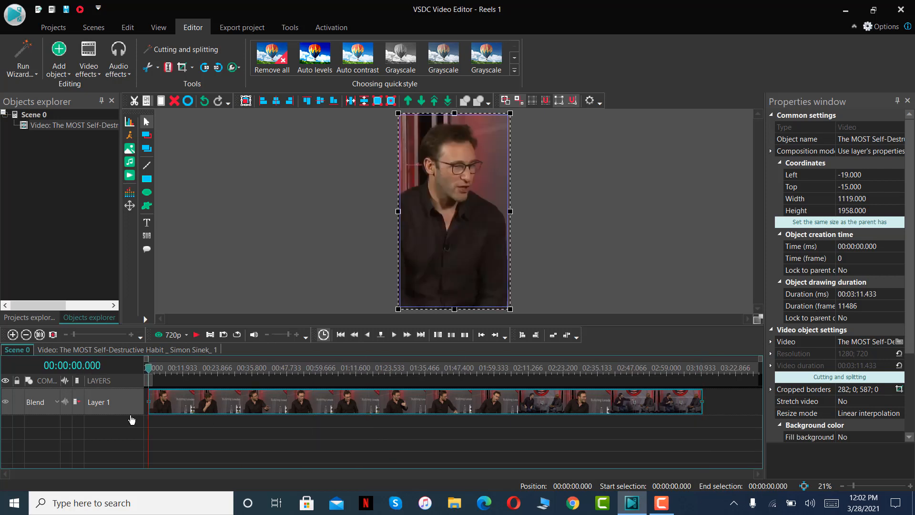
Play the scene from the start, pause at 00:00:24.583 and split the clip into two parts there.
click(196, 335)
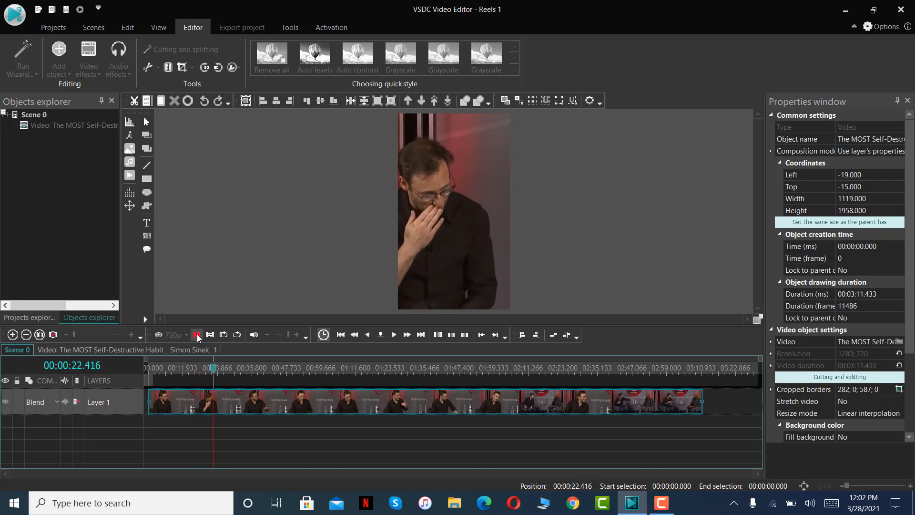
click(197, 335)
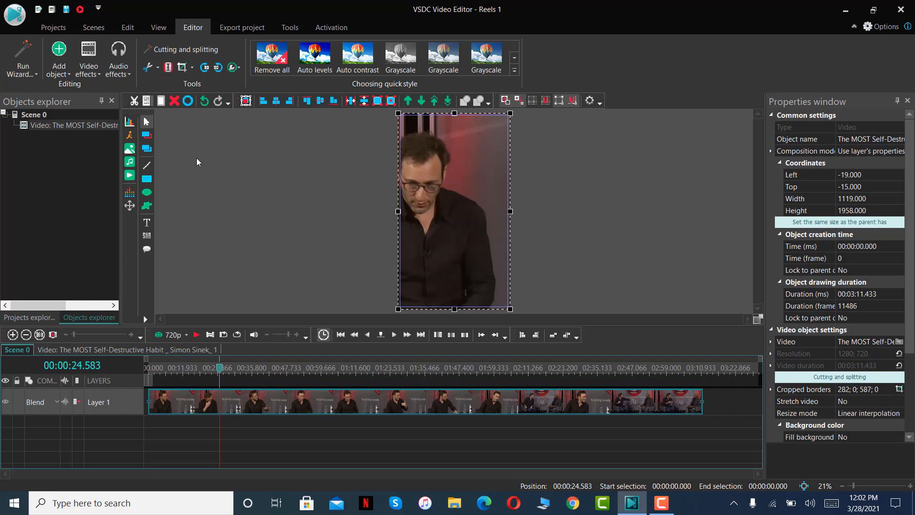
click(169, 68)
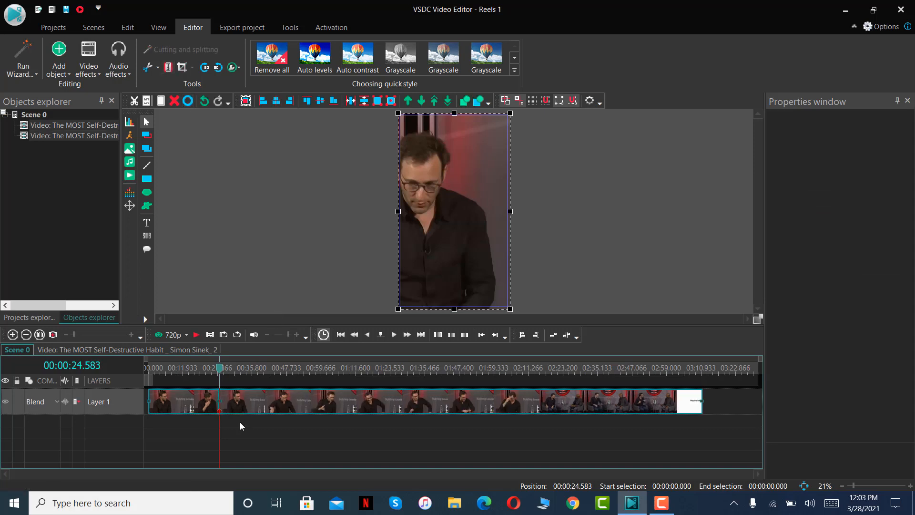
Move the part after the split away from the first part and delete it from the timeline.
drag(240, 407, 277, 411)
click(219, 410)
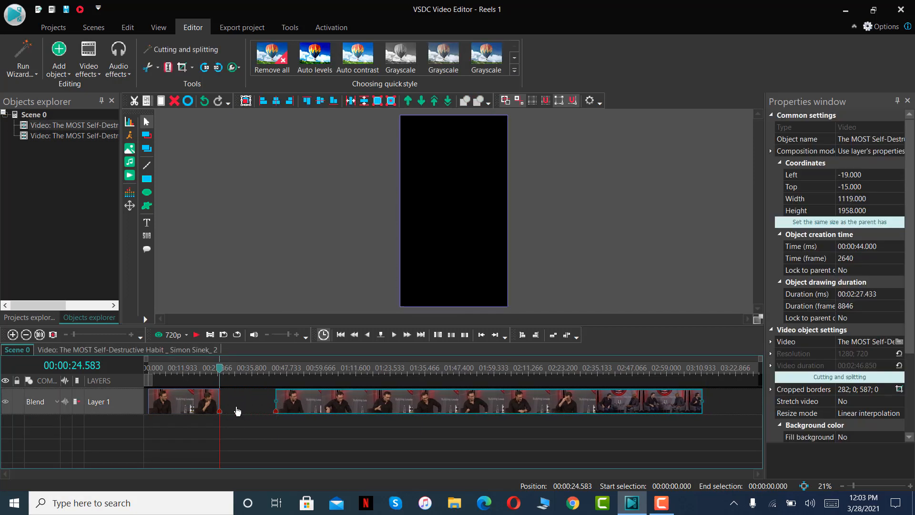
click(190, 406)
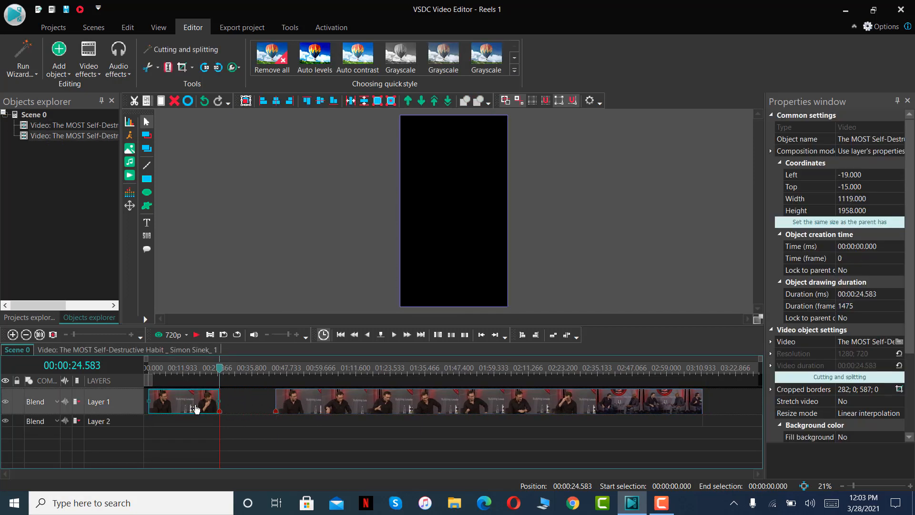
click(315, 405)
key(Delete)
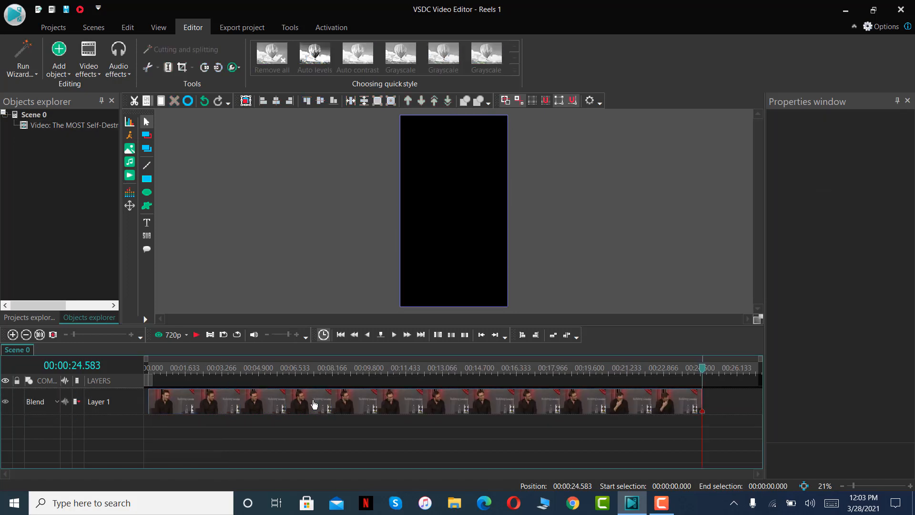
Play the trimmed scene from the beginning to check the remaining clip.
drag(704, 366, 147, 376)
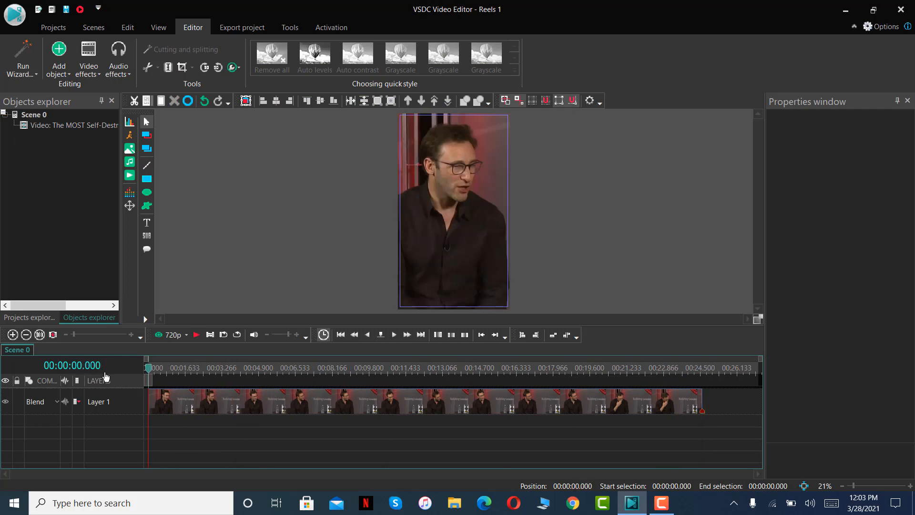
click(393, 337)
click(394, 336)
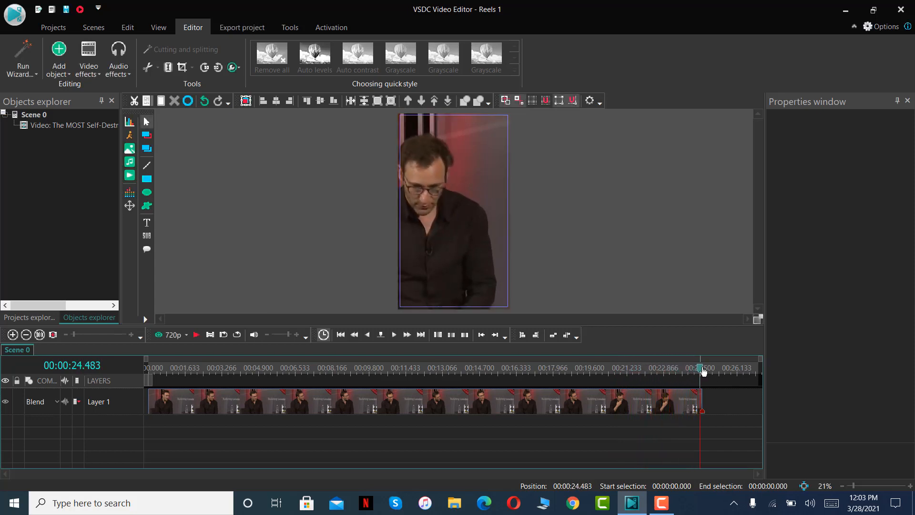
Add a text object from the scene start on a new layer, drawn across the speaker's chest at about 1062 by 205 px.
drag(703, 371, 148, 370)
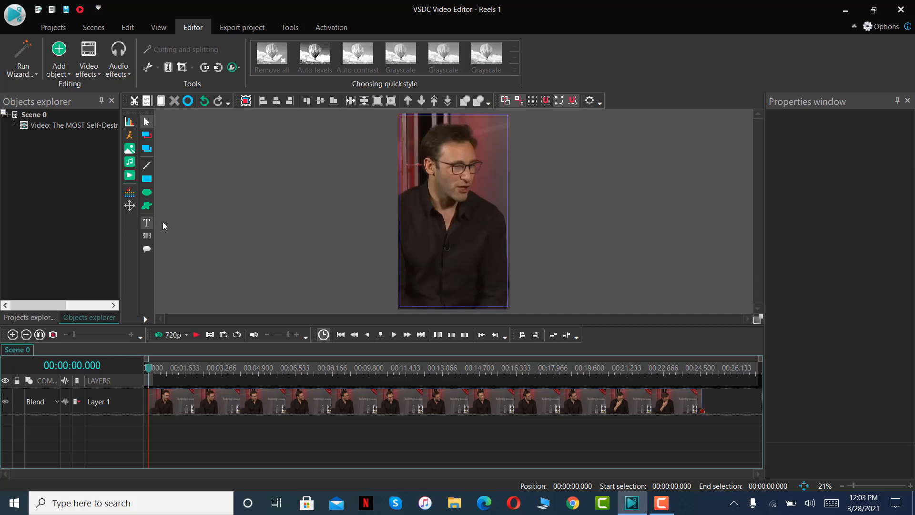
click(148, 227)
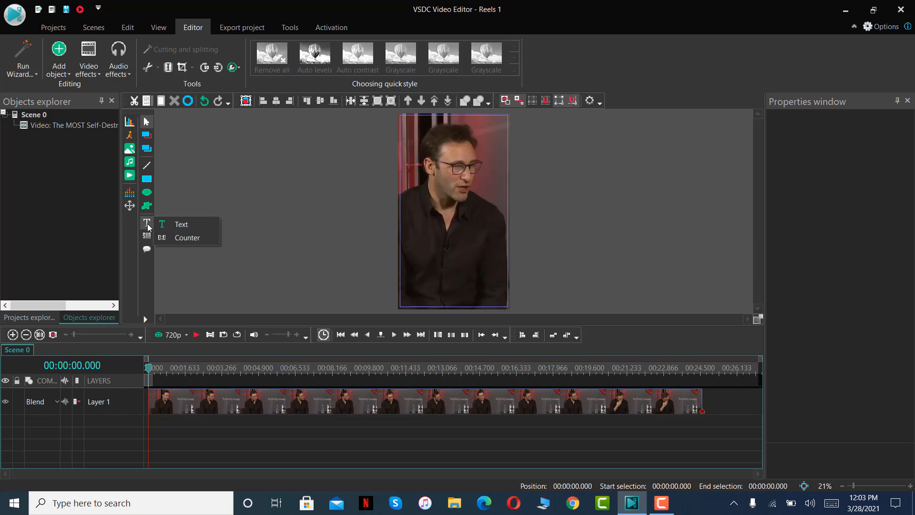
click(183, 226)
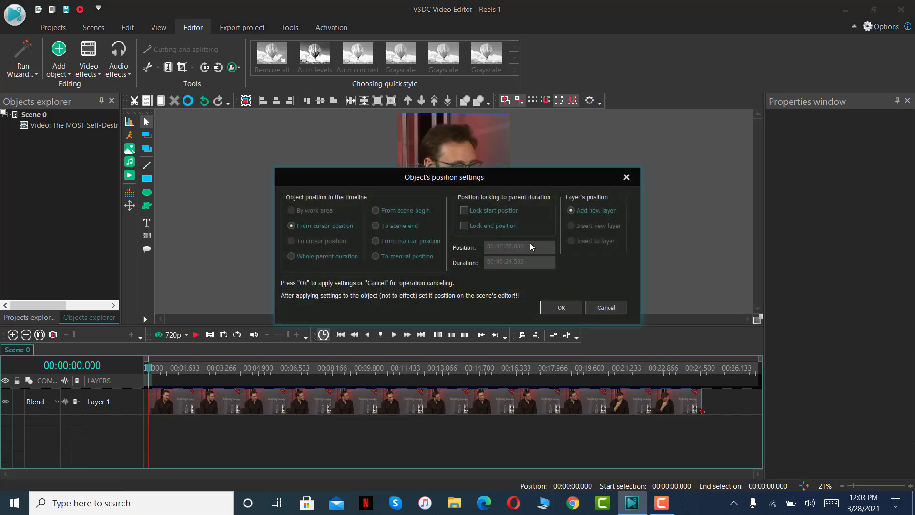
click(544, 307)
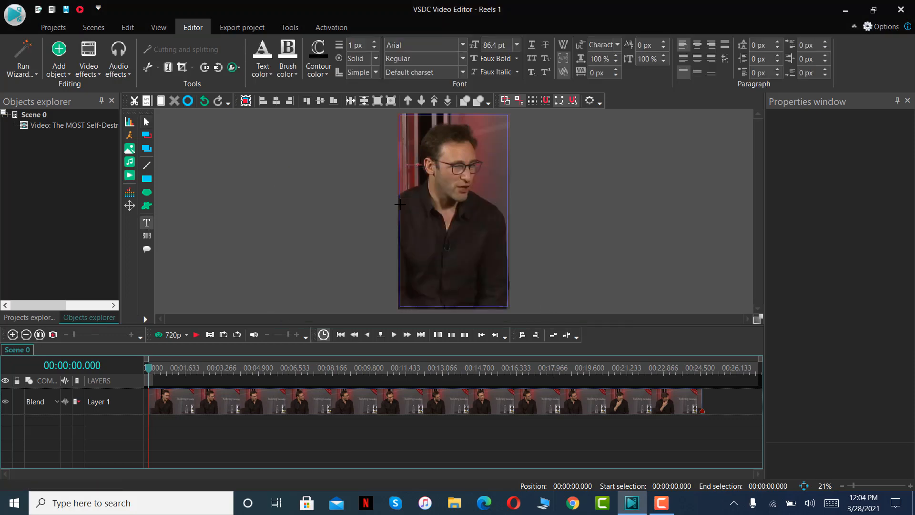
drag(400, 204, 507, 224)
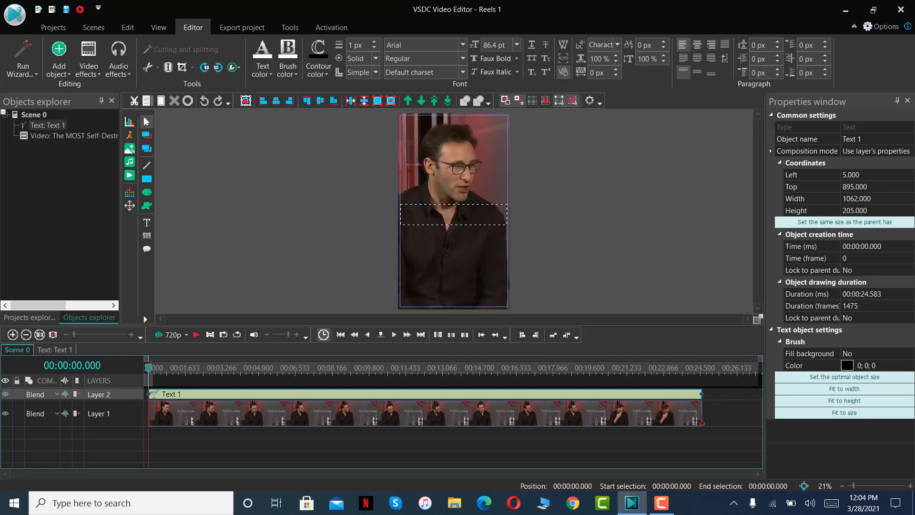
Set the text's paragraph alignment to justified with the last line centered, and align it to the vertical center.
click(700, 47)
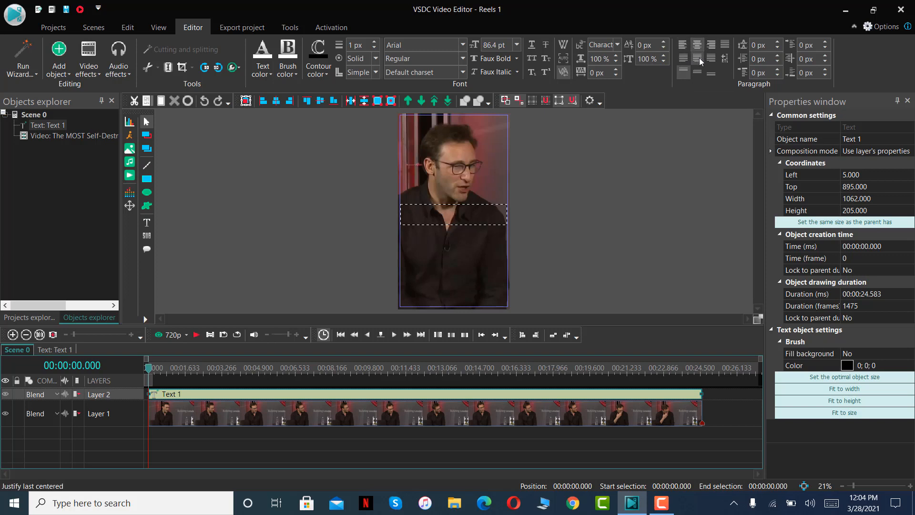
click(699, 61)
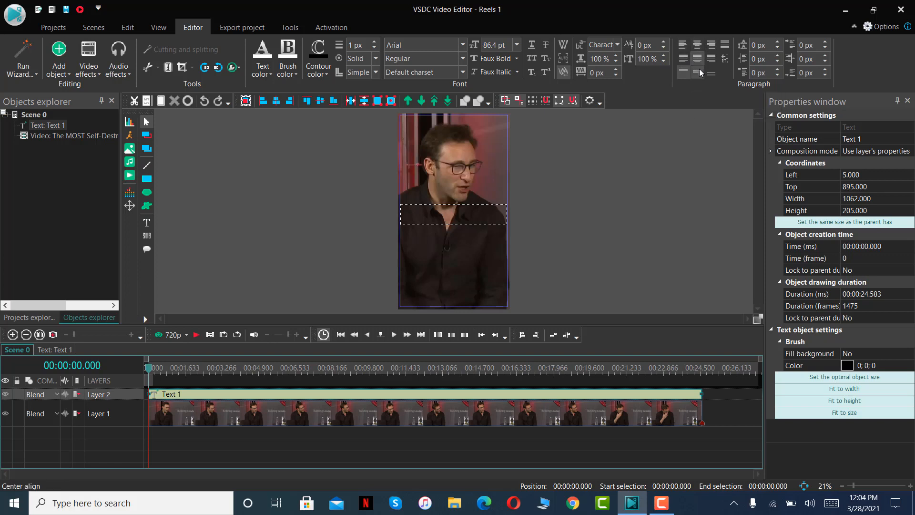
click(699, 73)
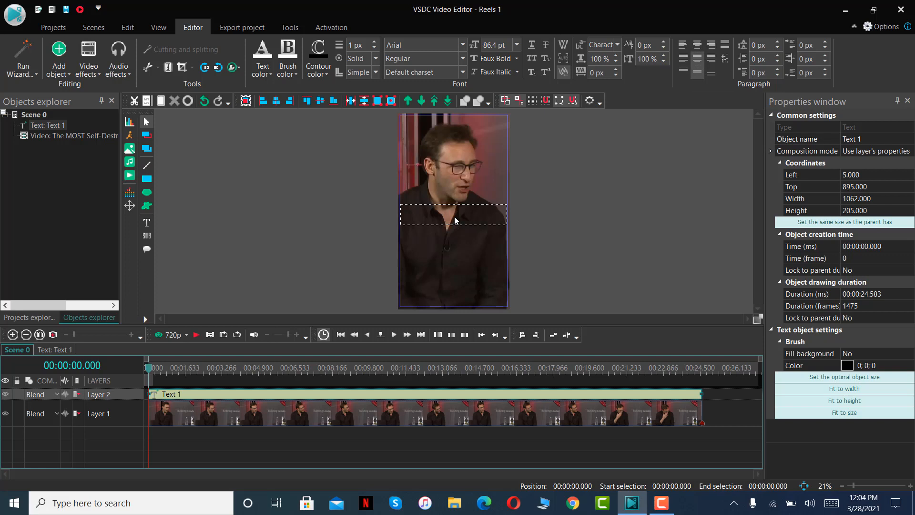
Enter "LOOK HUMAN" in the text object.
text(LOOK HUMAN)
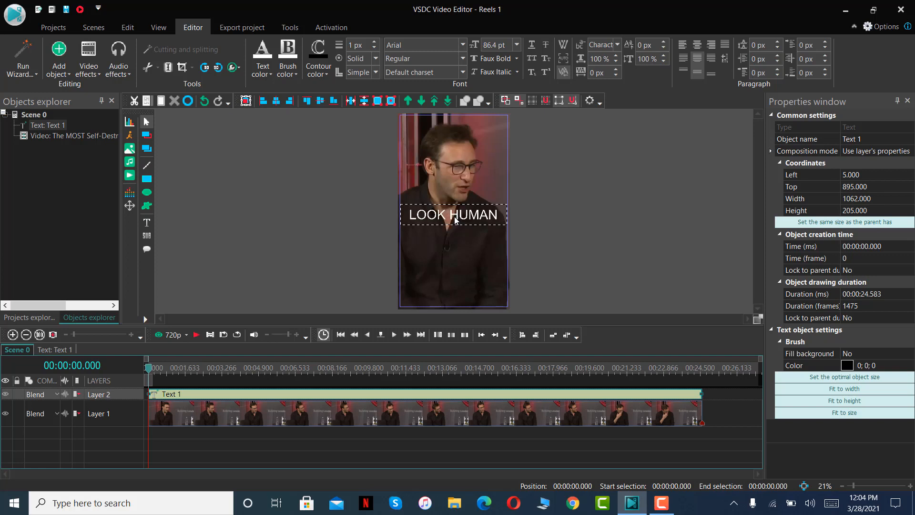
Try to set the font size to 50 pt with no characters of the text selected.
click(509, 46)
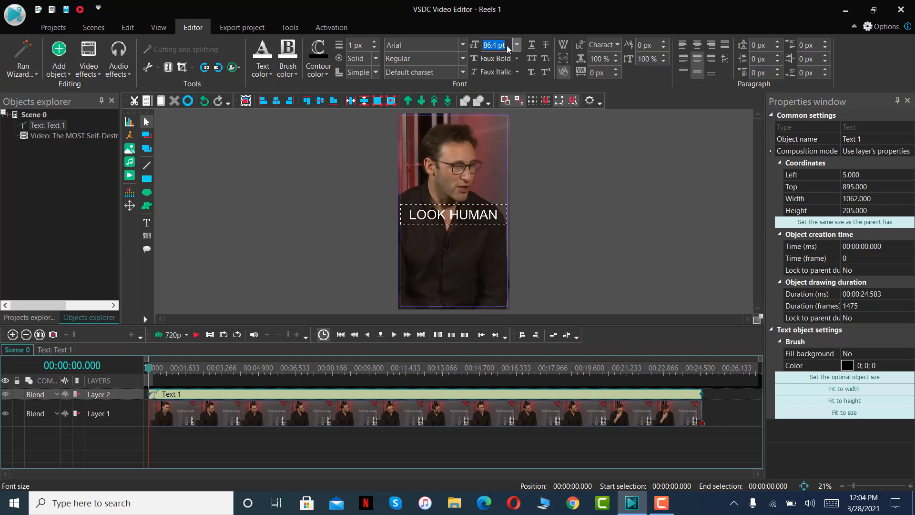
text(5.0)
key(Return)
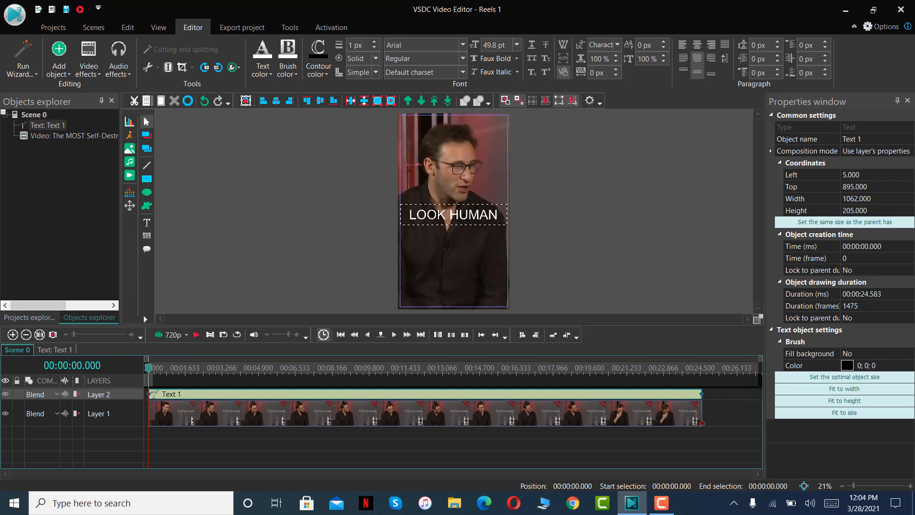
Select all of the "LOOK HUMAN" text and set its font size to 50 pt.
drag(500, 219, 406, 215)
drag(508, 46, 470, 45)
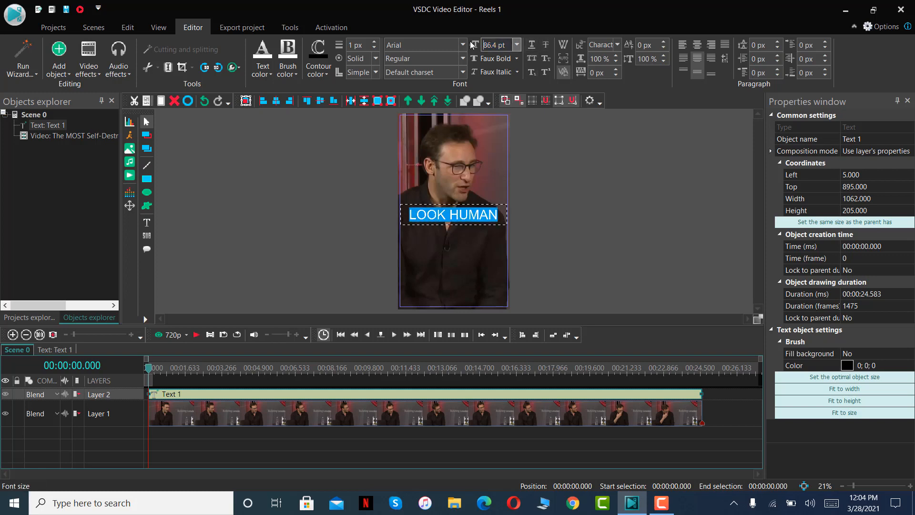
click(517, 45)
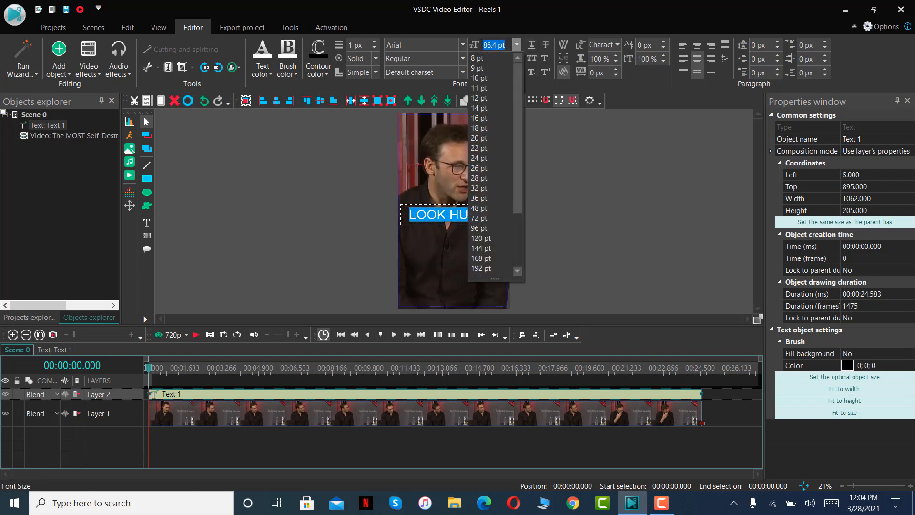
text(50)
key(Return)
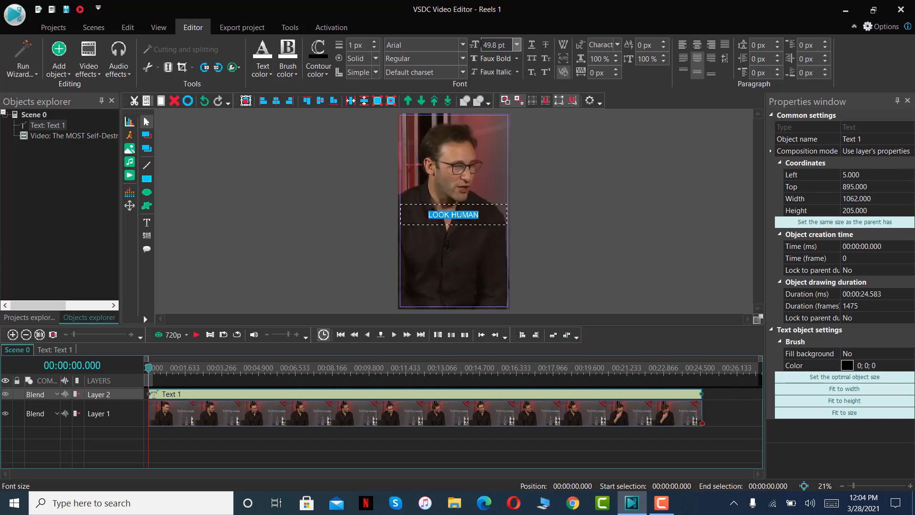
Extend the text to read "LOOK HUMAN BEINGS" and make the Layer 2 track taller in the timeline.
click(483, 221)
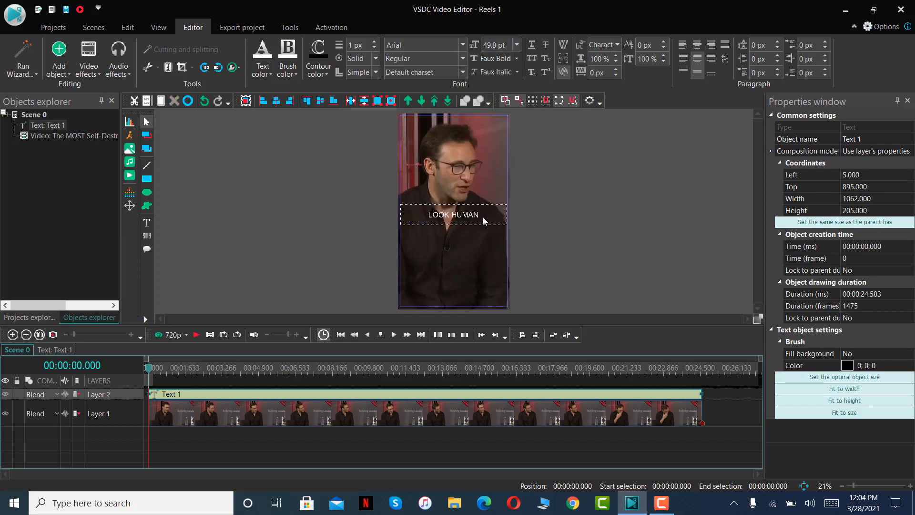
text(BEINGS)
drag(370, 399, 370, 410)
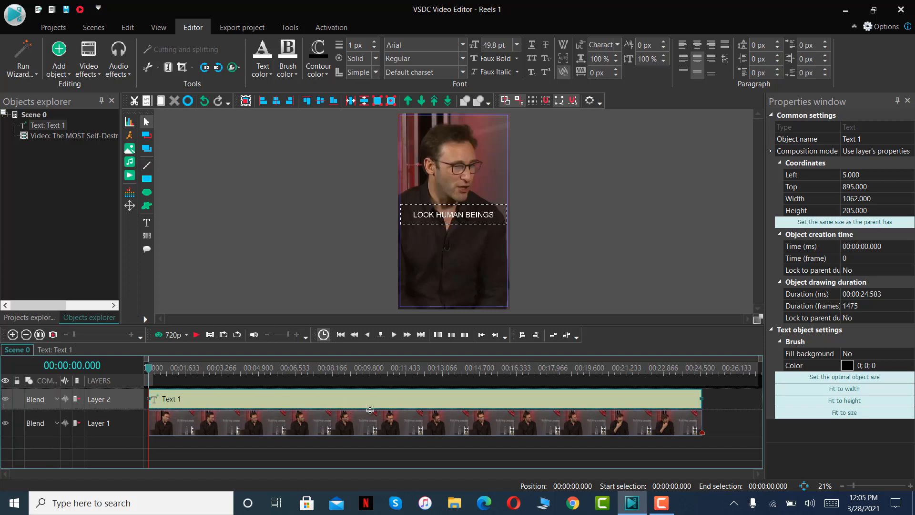
Play the scene to 00:00:00.950 and shorten the "LOOK HUMAN BEINGS" clip so it ends there.
click(193, 336)
click(179, 400)
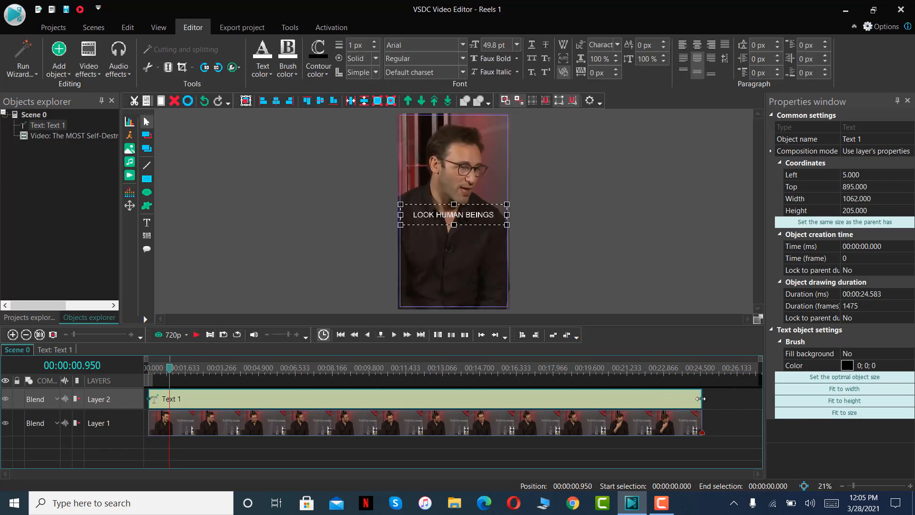
mouse_move(700, 398)
mouse_down()
mouse_move(168, 401)
mouse_move(160, 369)
mouse_up()
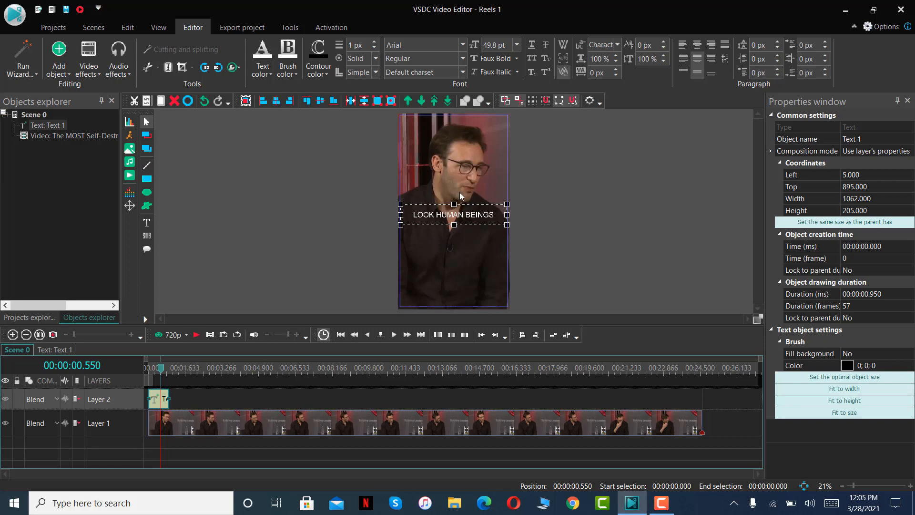
Try the Segoe UI Black font on the caption with its first letter left out of the selection, and undo it.
double_click(481, 213)
click(494, 215)
drag(494, 215, 415, 214)
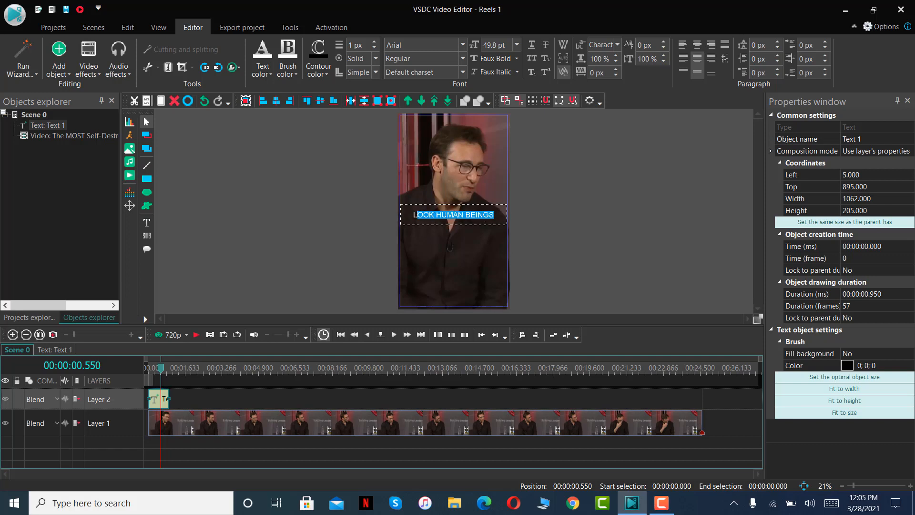
click(463, 45)
text(Segoe UI Black)
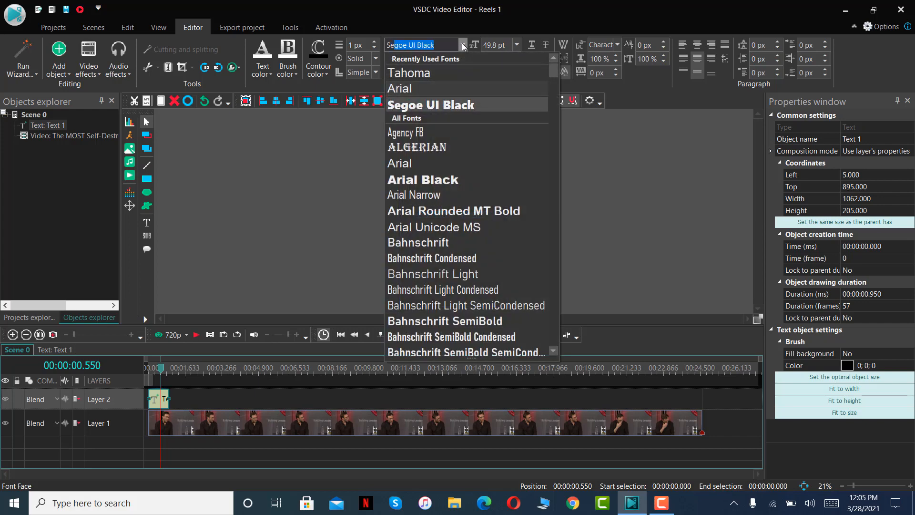
key(Return)
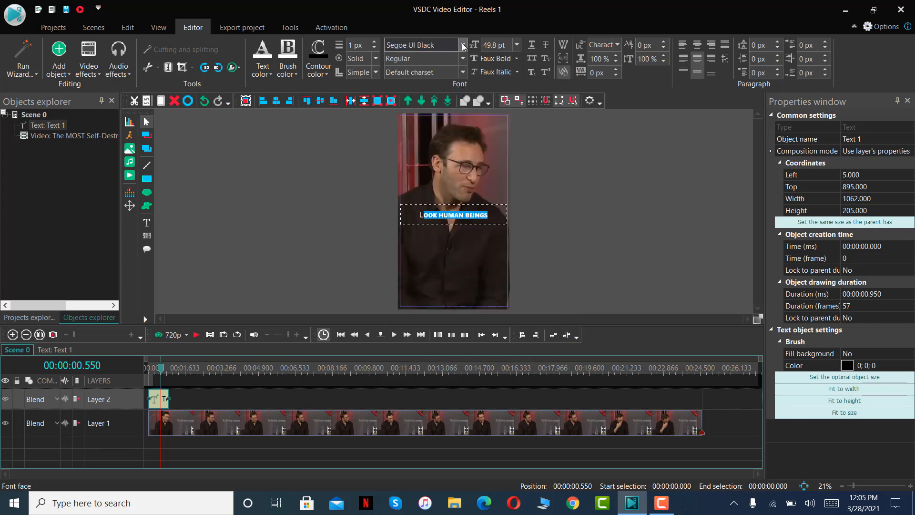
key(ctrl+z)
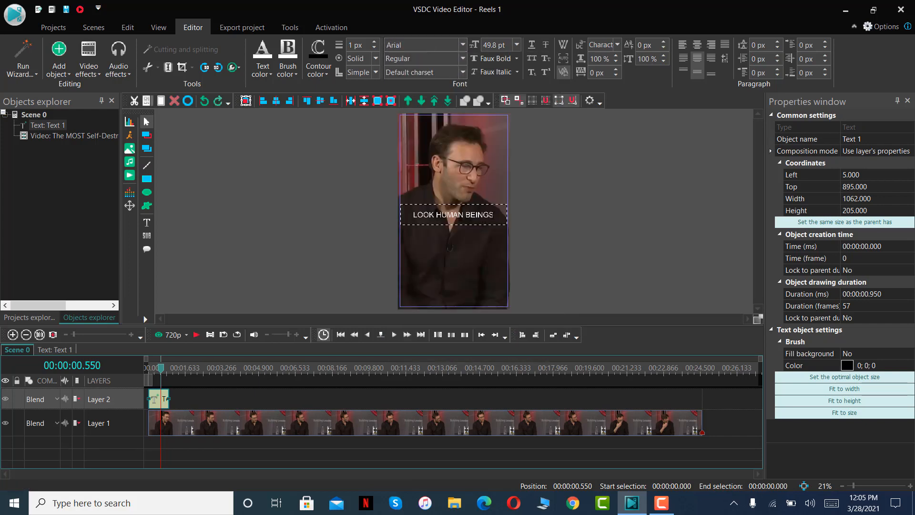
Select the whole "LOOK HUMAN BEINGS" text and change its font to Segoe UI Black.
key(ctrl+a)
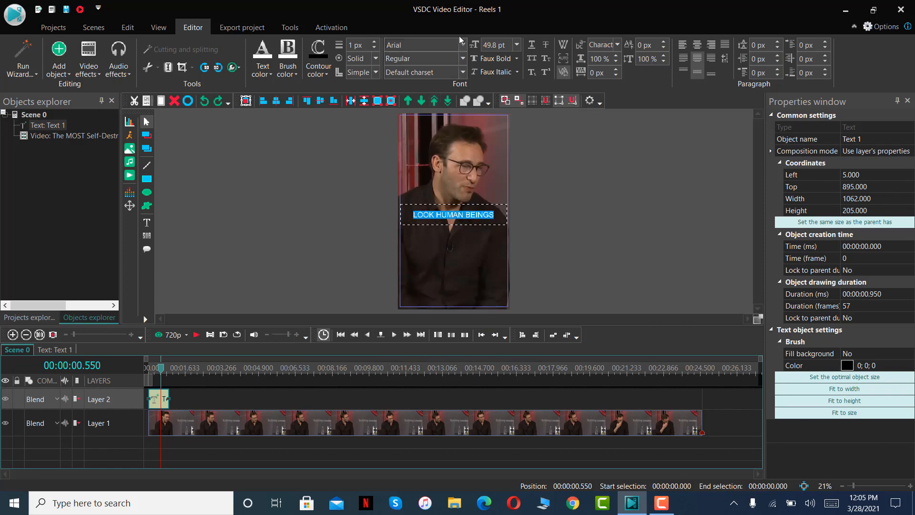
click(462, 44)
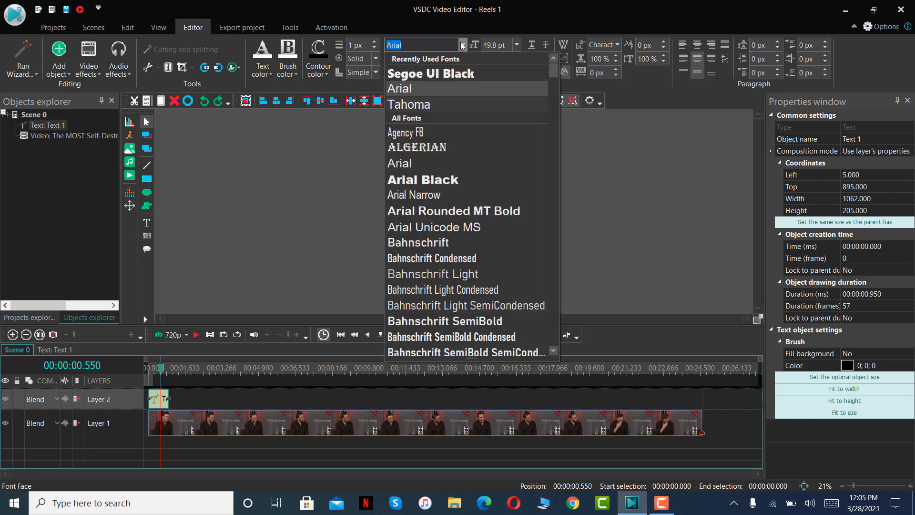
click(428, 73)
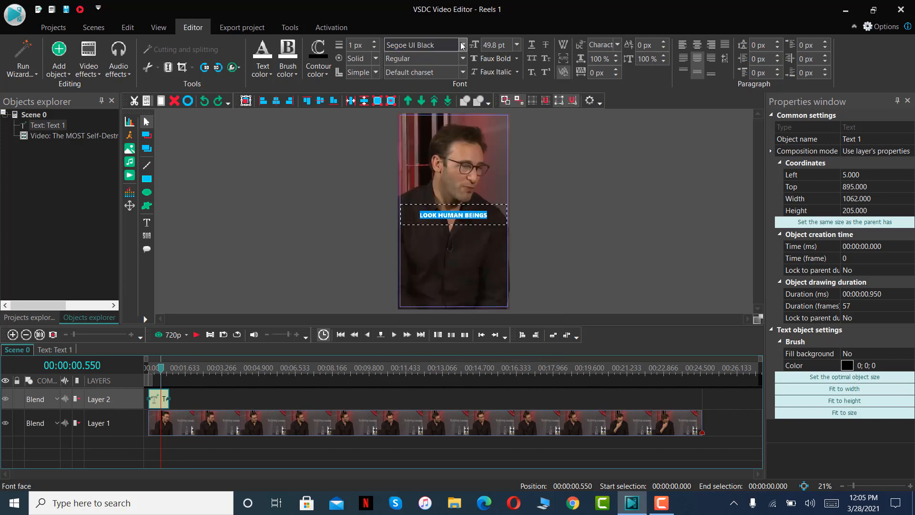
click(573, 240)
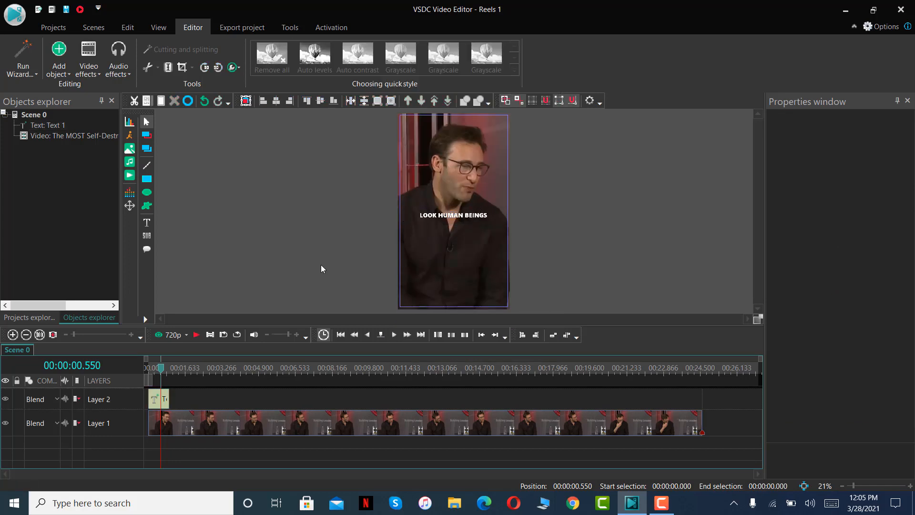
Return the playhead to the start of the scene and copy the "LOOK HUMAN BEINGS" text clip.
drag(163, 369, 146, 369)
right_click(164, 402)
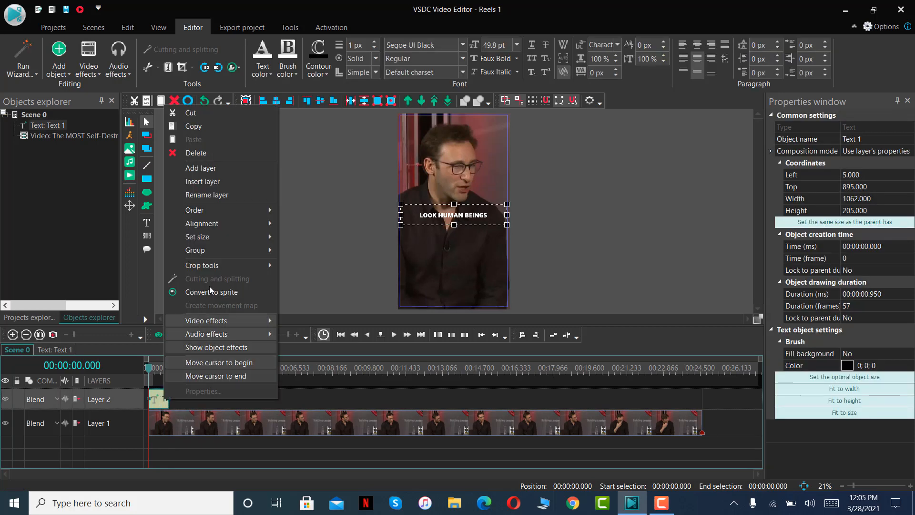
click(205, 126)
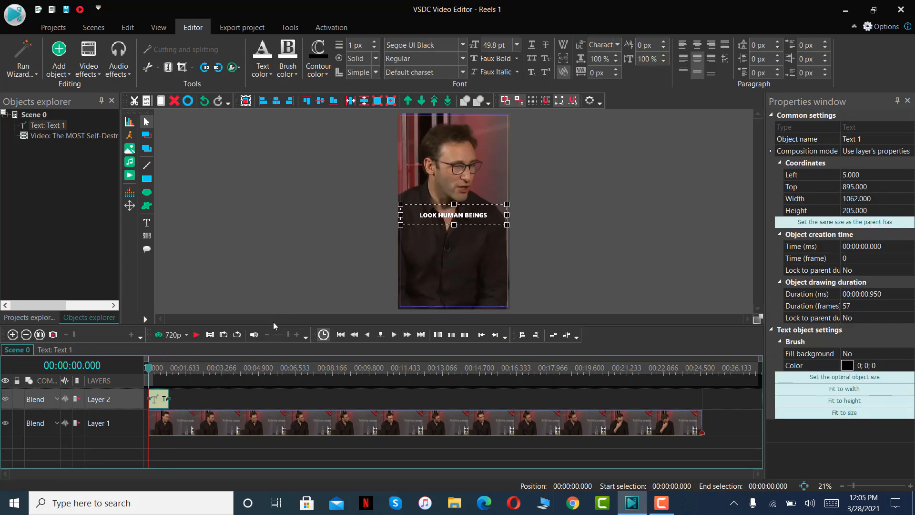
Play to 00:00:01.566, paste the copied text clip and fit it on Layer 2 between the first caption and the playhead.
click(196, 335)
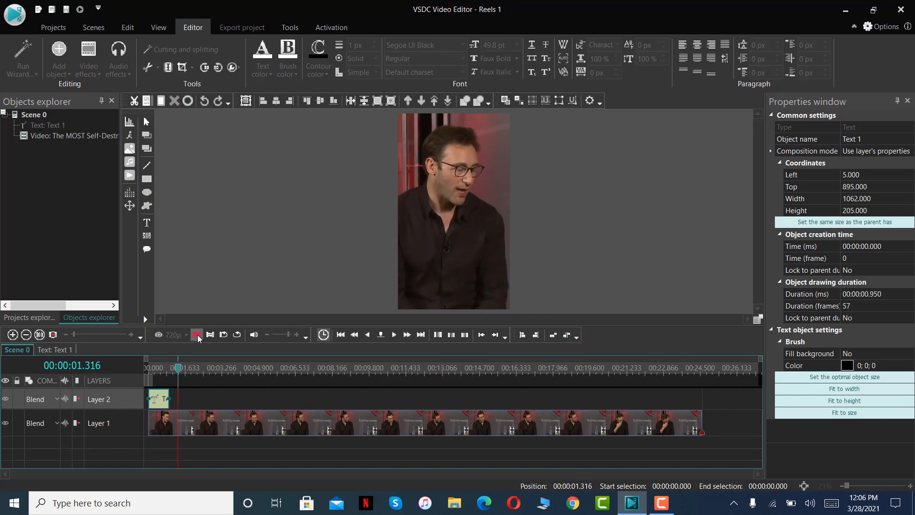
click(197, 334)
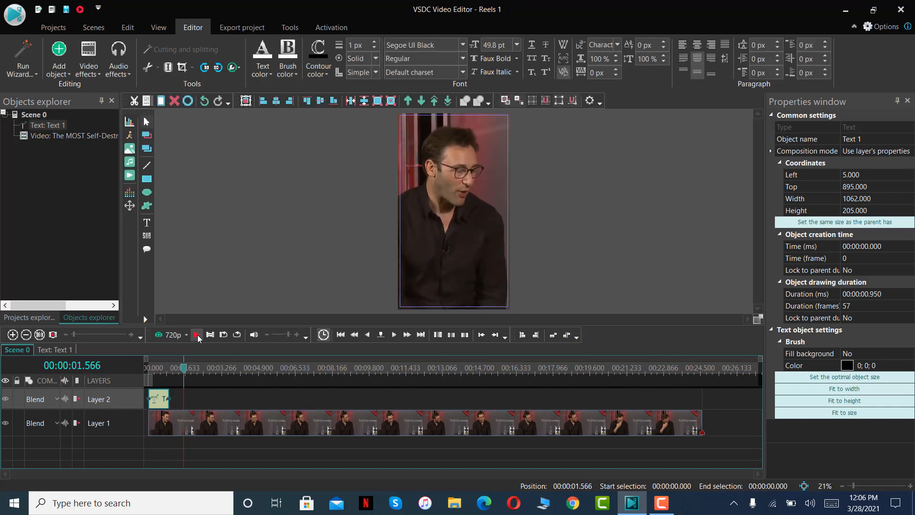
right_click(179, 401)
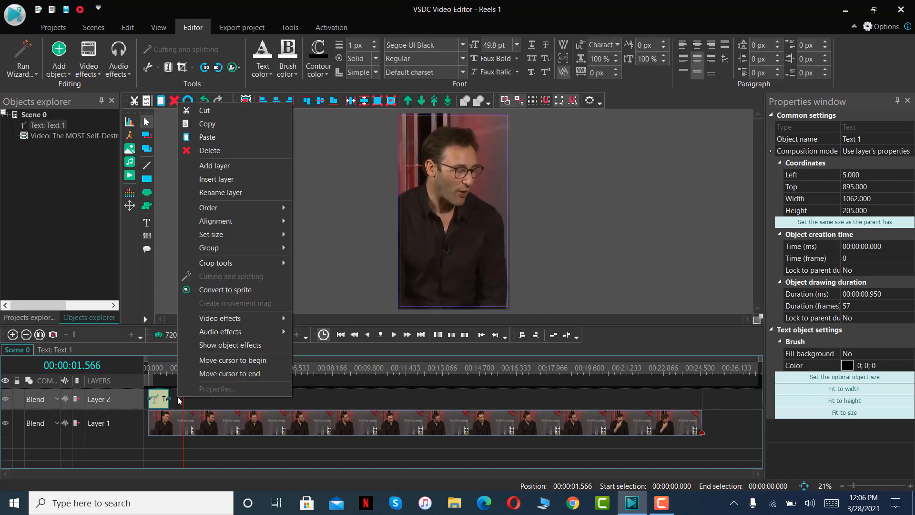
click(208, 136)
drag(155, 396, 183, 400)
Place the playhead over the second caption and replace its text with "WE CAN".
click(184, 371)
click(177, 370)
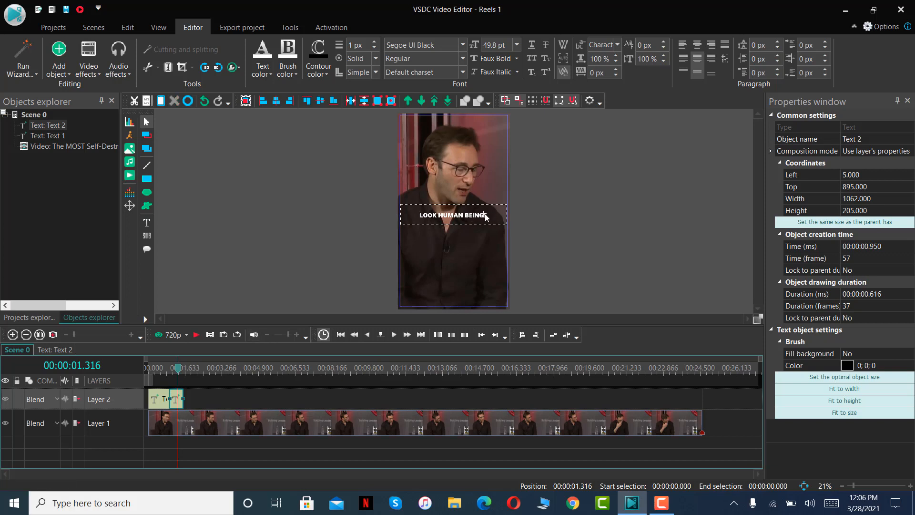
double_click(485, 214)
text(WE CAN'T)
Play to 00:00:02.166, paste another copy of the caption and fit it on Layer 2 from the second caption's end to that time.
click(196, 334)
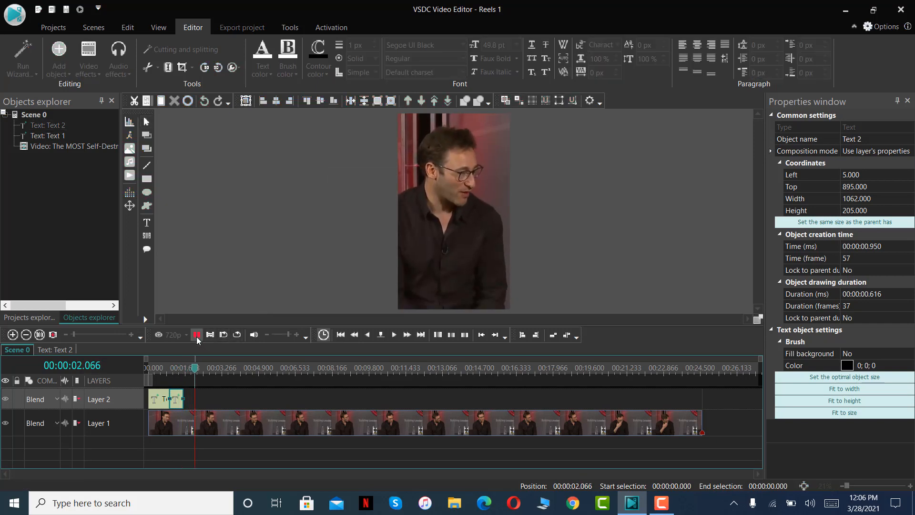
click(196, 336)
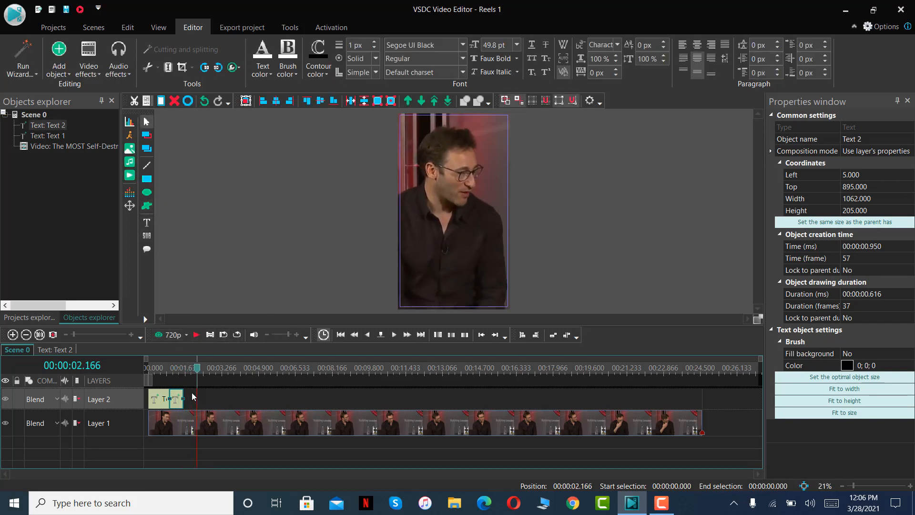
right_click(193, 394)
click(234, 134)
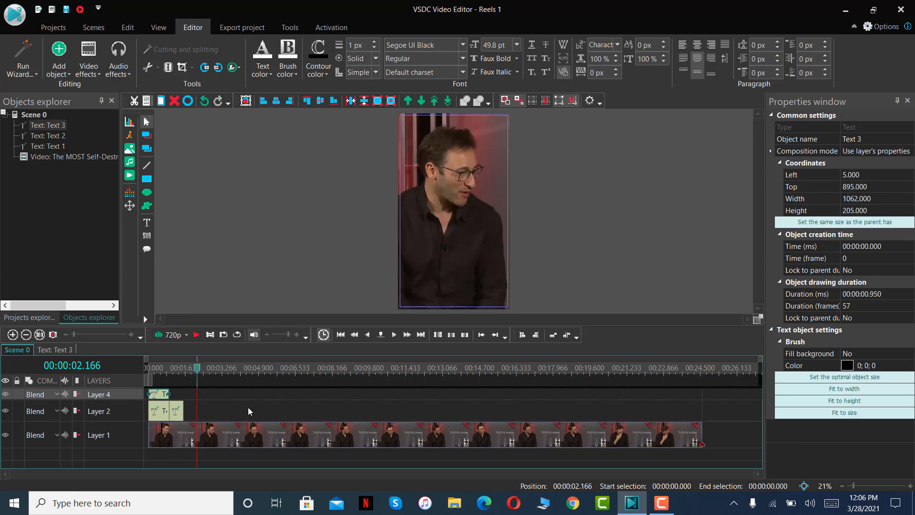
drag(158, 394, 196, 401)
click(194, 367)
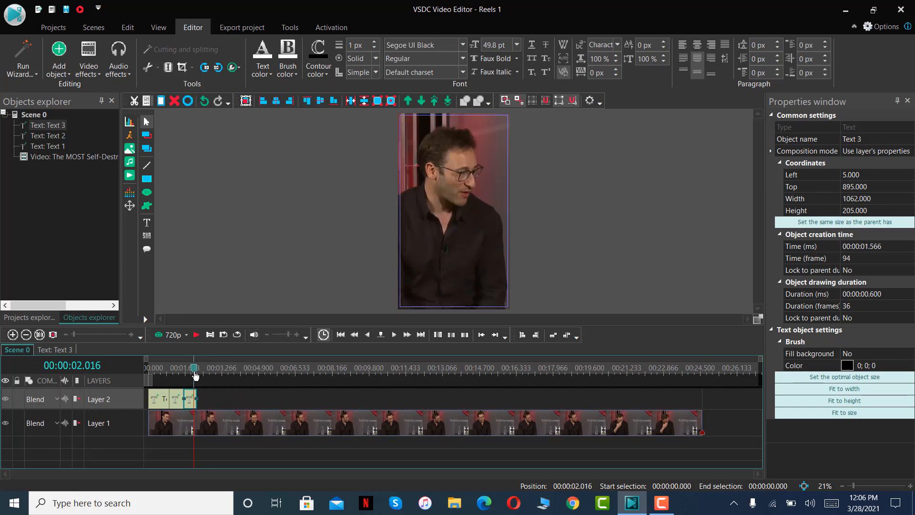
Replace the text of the third caption with "HELP OURSELVES".
double_click(492, 221)
key(ctrl+a)
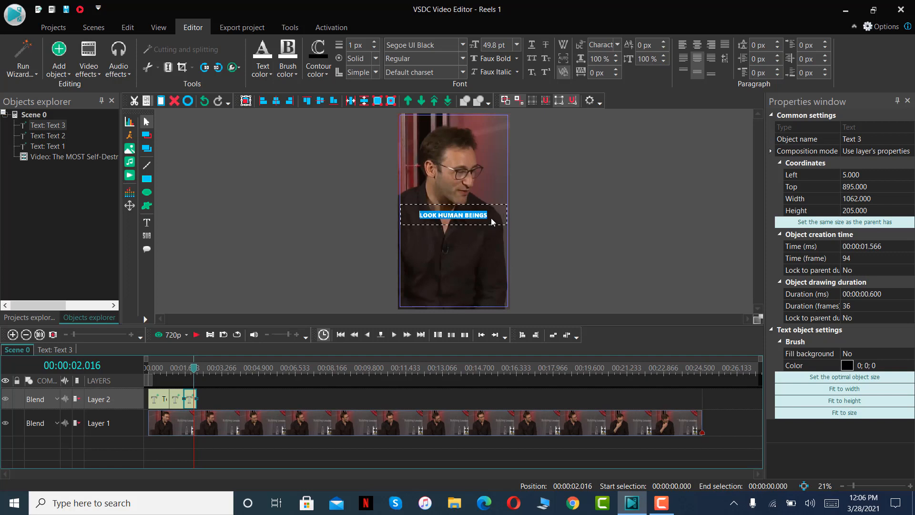
text(HELP OUR)
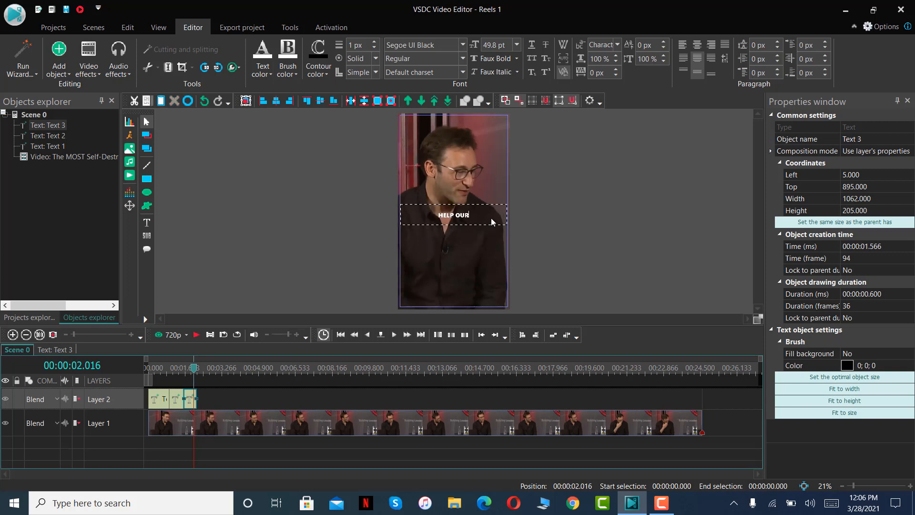
text(SELVES)
Play to 00:00:02.933, paste another copy of the caption and fit it on Layer 2 from the third caption's end to that time.
click(197, 335)
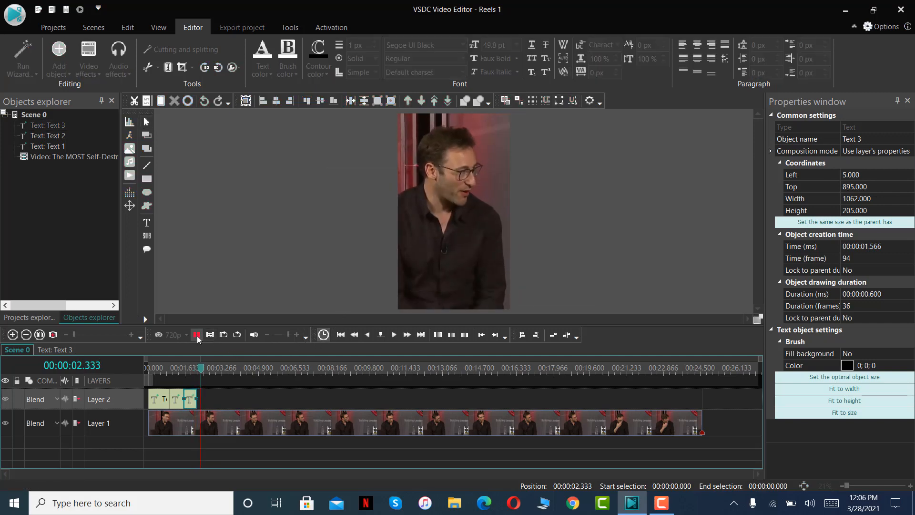
click(197, 335)
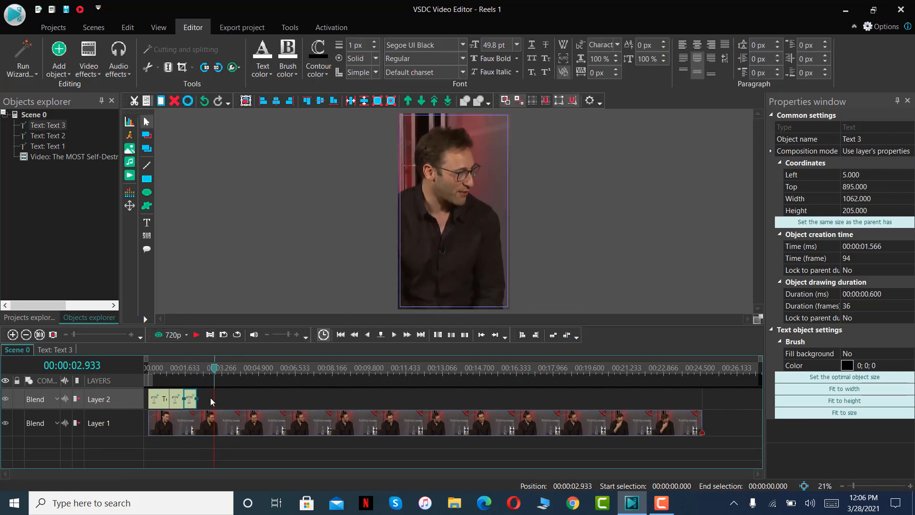
key(ctrl+v)
drag(158, 396, 213, 401)
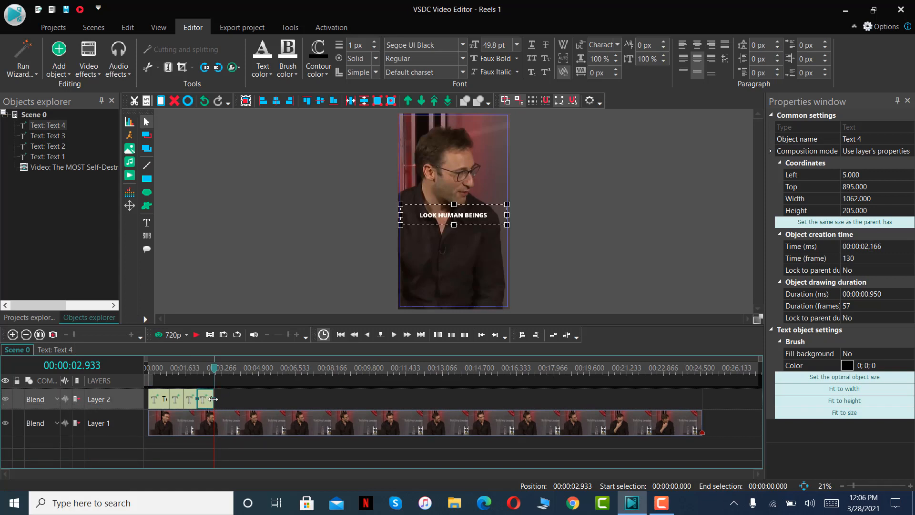
Place the playhead over the fourth caption and replace its text with "BUT COMPARE OURSELVES".
drag(217, 368, 212, 368)
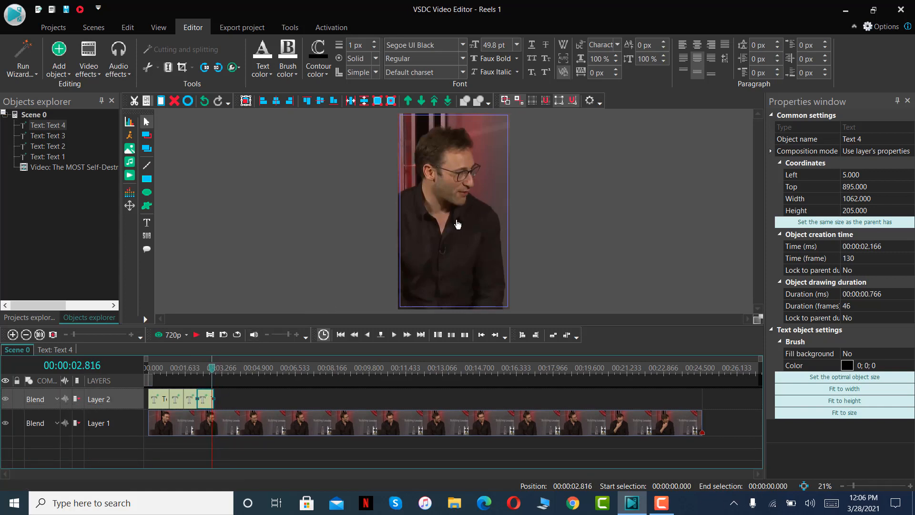
double_click(465, 220)
text(B)
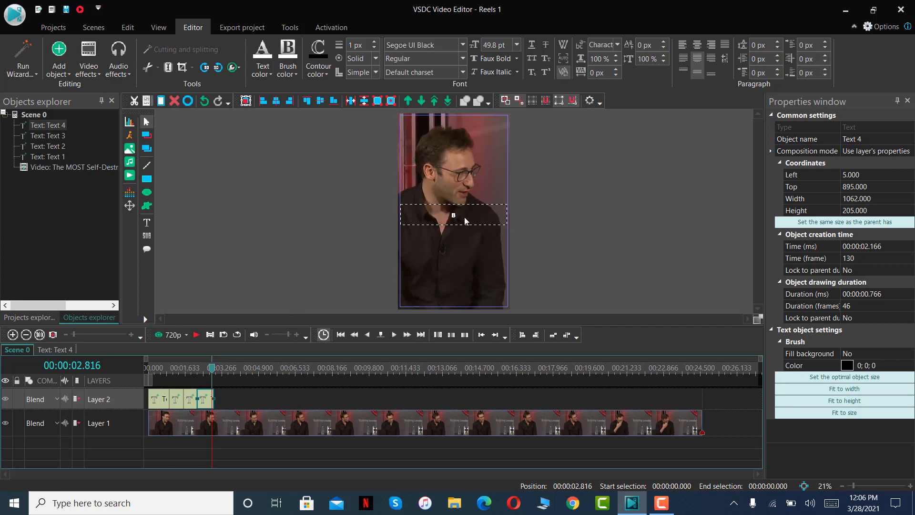
text(UT COMPARE OURSELVES)
Play to 00:00:03.483, fit a pasted caption on Layer 2 between the fourth caption and that time, and change its text to "TO OTHERS".
click(197, 335)
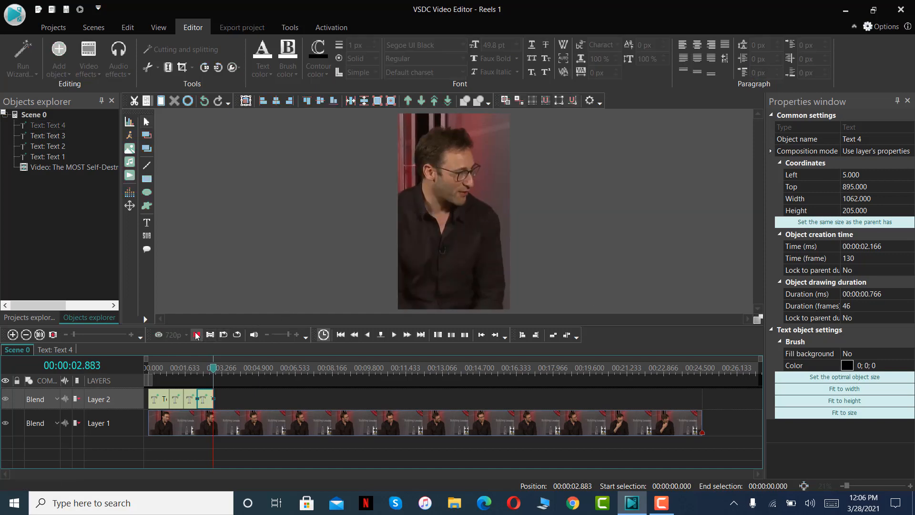
click(197, 334)
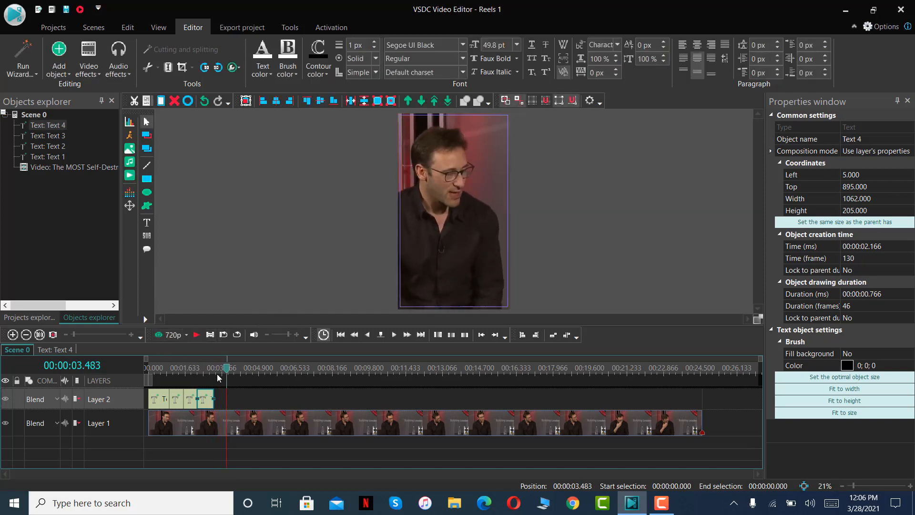
key(ctrl+v)
drag(160, 397, 221, 399)
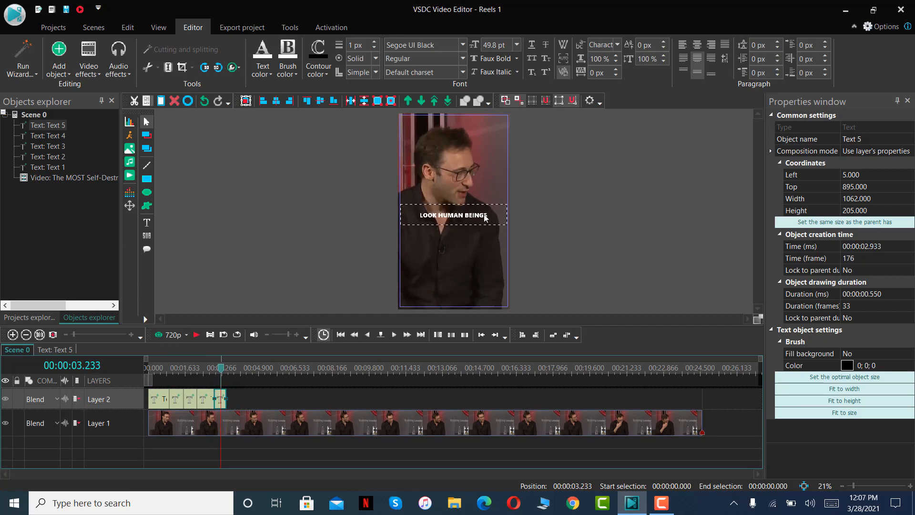
double_click(485, 217)
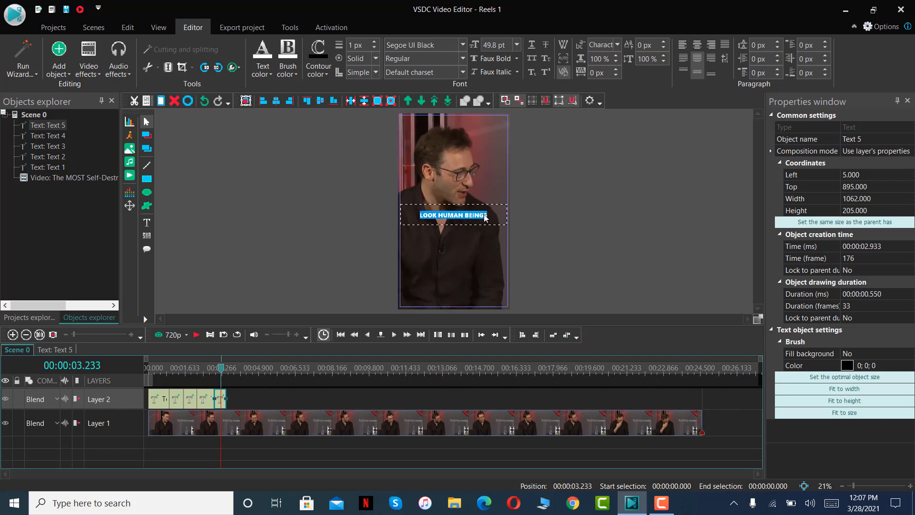
text(TO OTHERS)
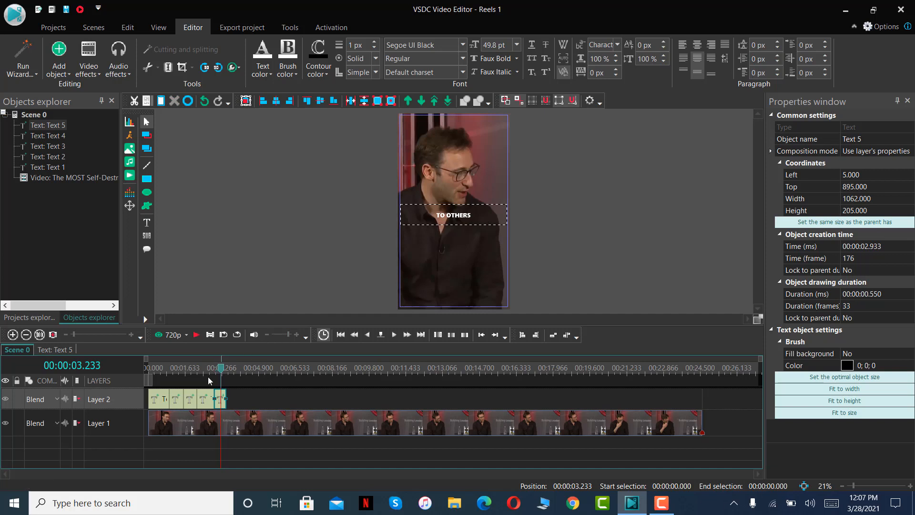
Replay from 00:00:02.583 to 00:00:04.516, paste a caption copy and fit it on Layer 2 from the fifth caption's end to the playhead.
drag(221, 372, 208, 373)
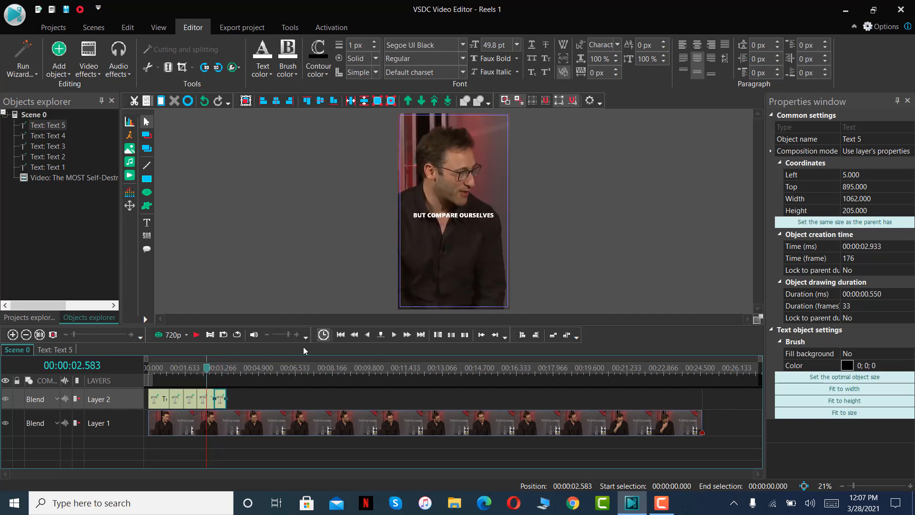
click(197, 335)
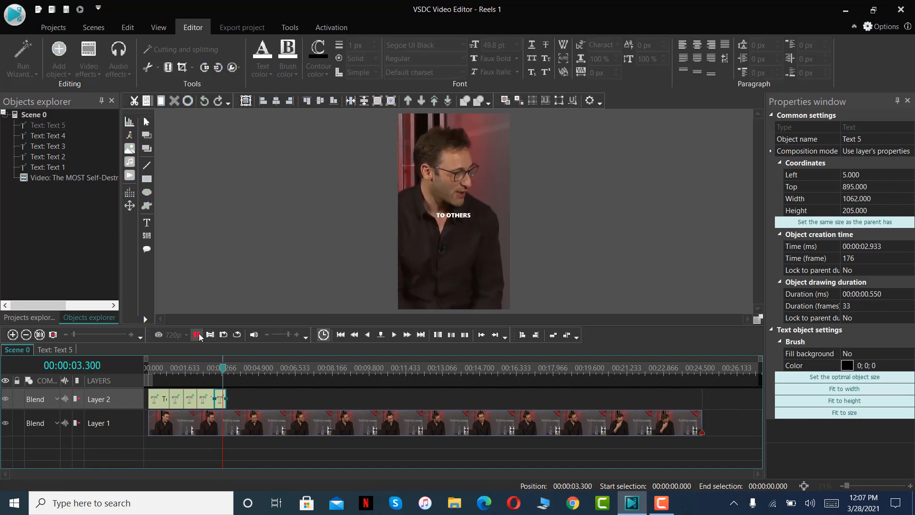
click(196, 334)
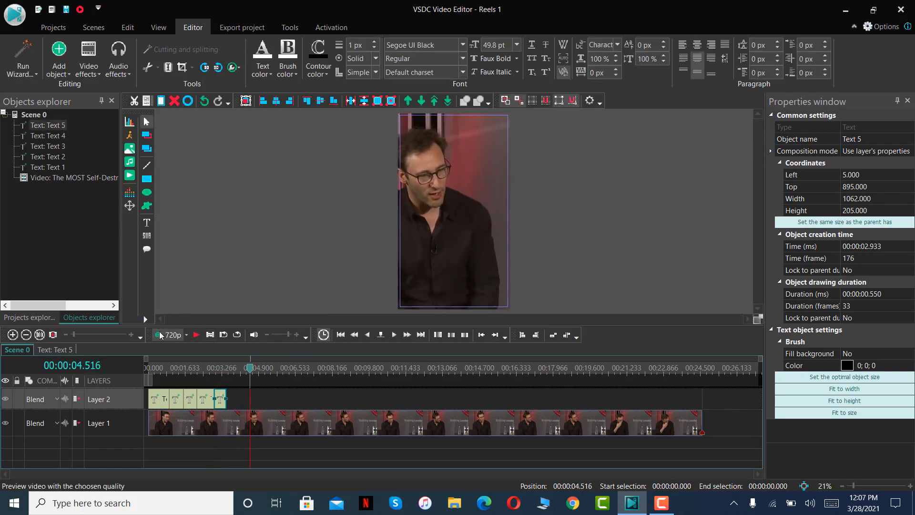
right_click(238, 393)
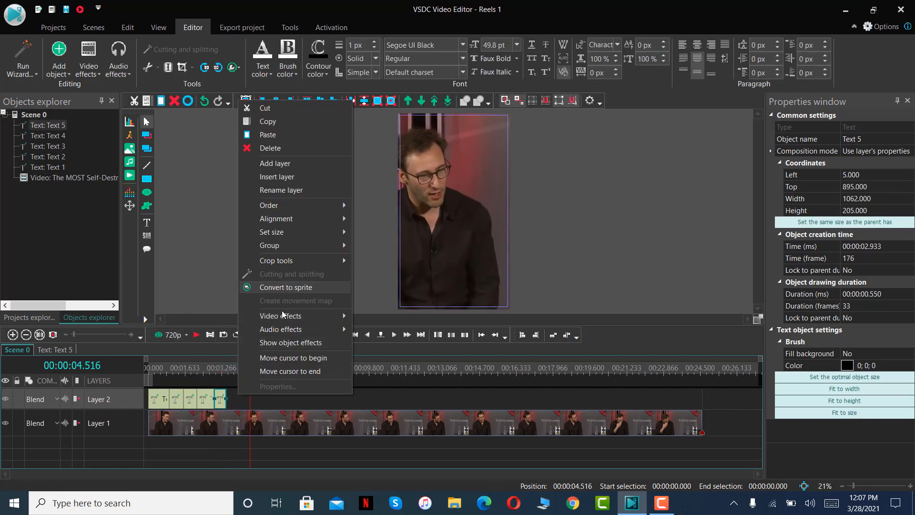
click(268, 135)
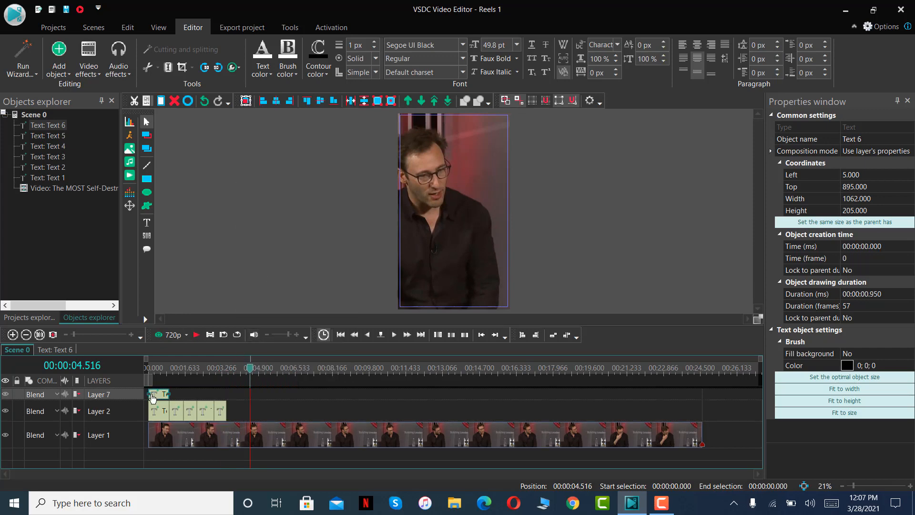
drag(153, 397, 250, 398)
click(250, 399)
click(245, 400)
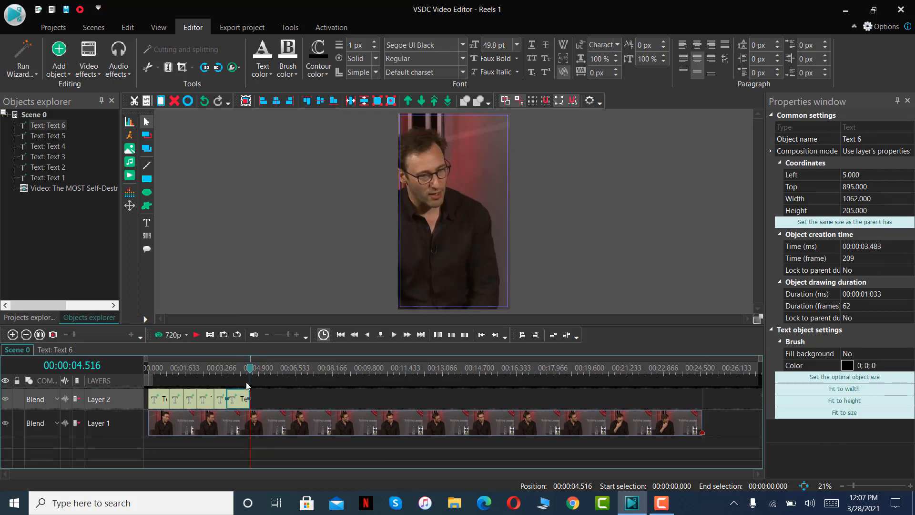
Place the playhead over the sixth caption and replace its text with "AND".
click(243, 374)
double_click(482, 212)
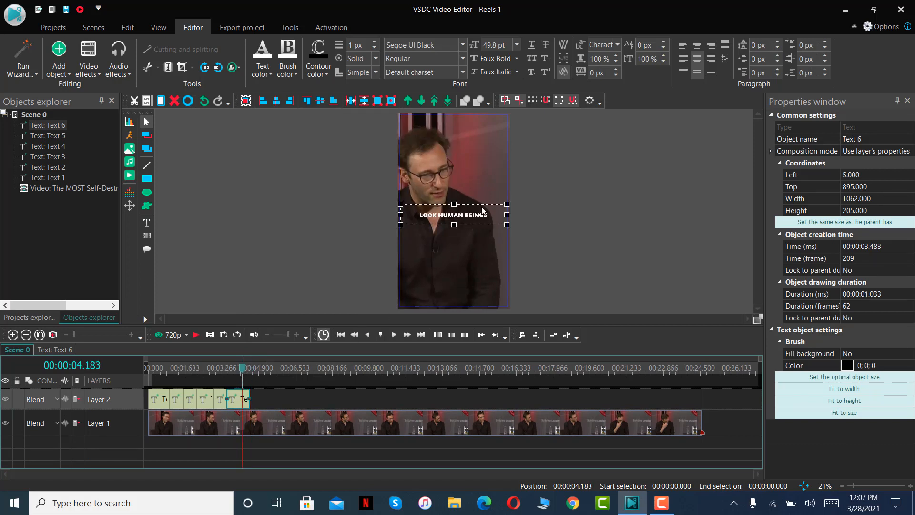
key(ctrl+a)
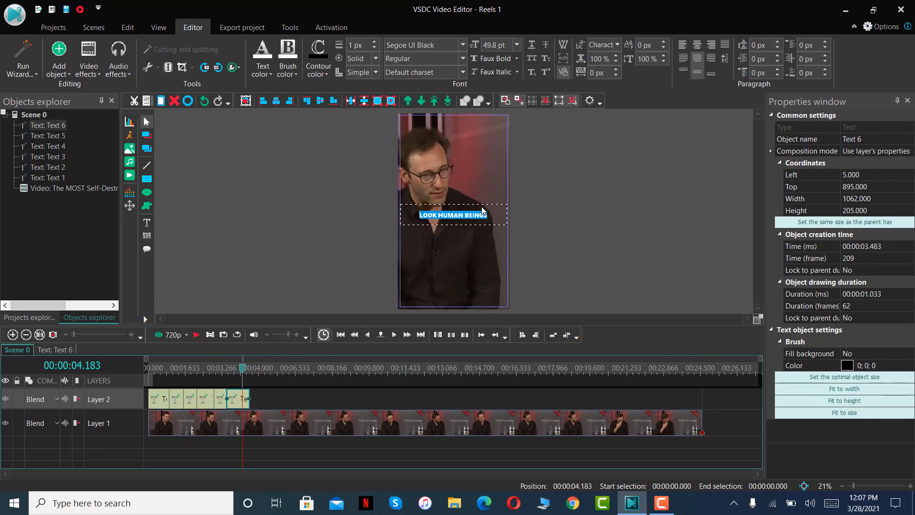
text(AND)
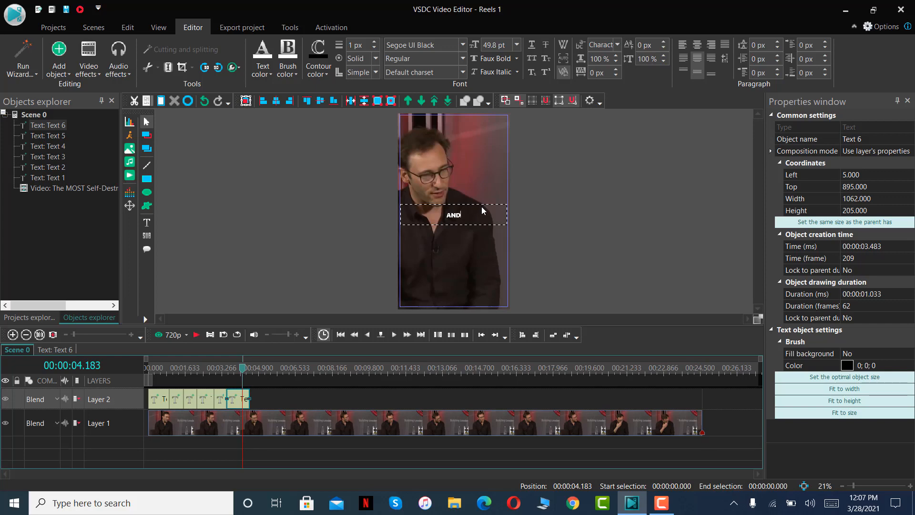
Play to 00:00:05.400, paste a caption copy and fit it on Layer 2 from the sixth caption's end to that time.
click(196, 335)
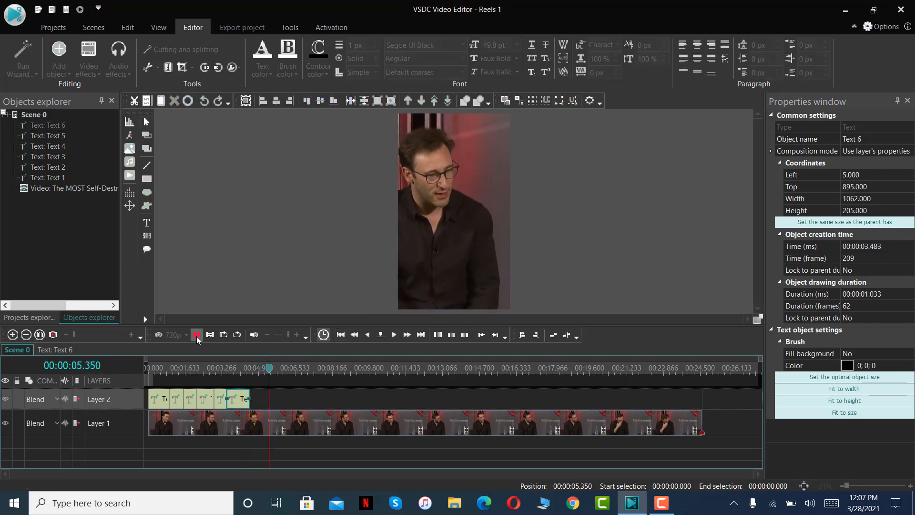
click(196, 336)
key(ctrl+v)
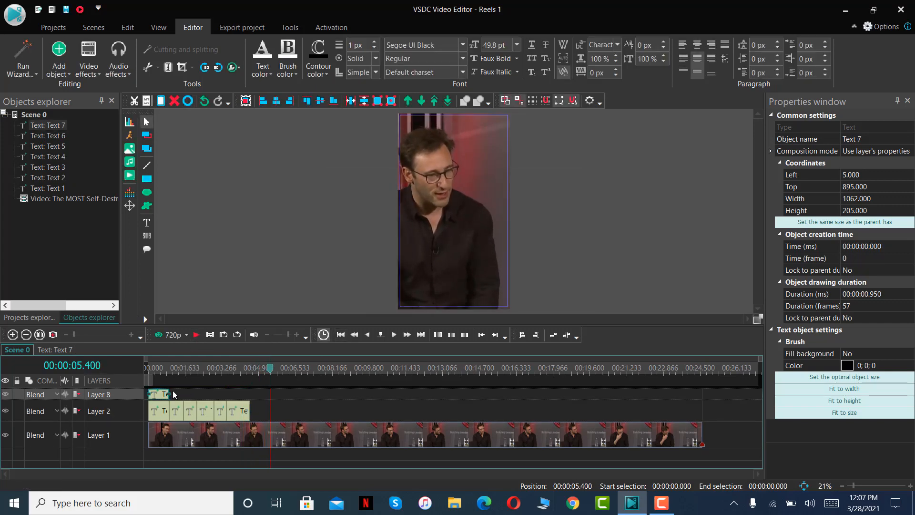
drag(159, 394, 266, 399)
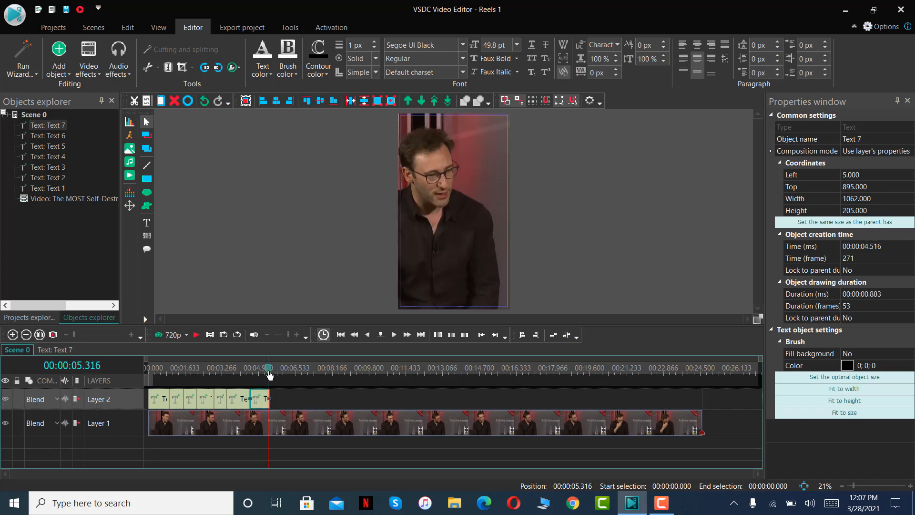
Replace the text of the seventh caption with "COMPARISON".
double_click(481, 217)
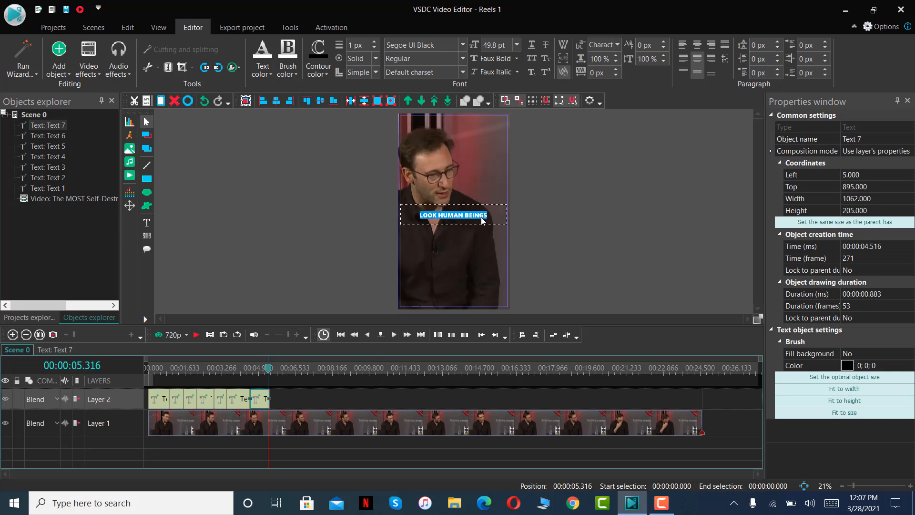
text(COMPARISON)
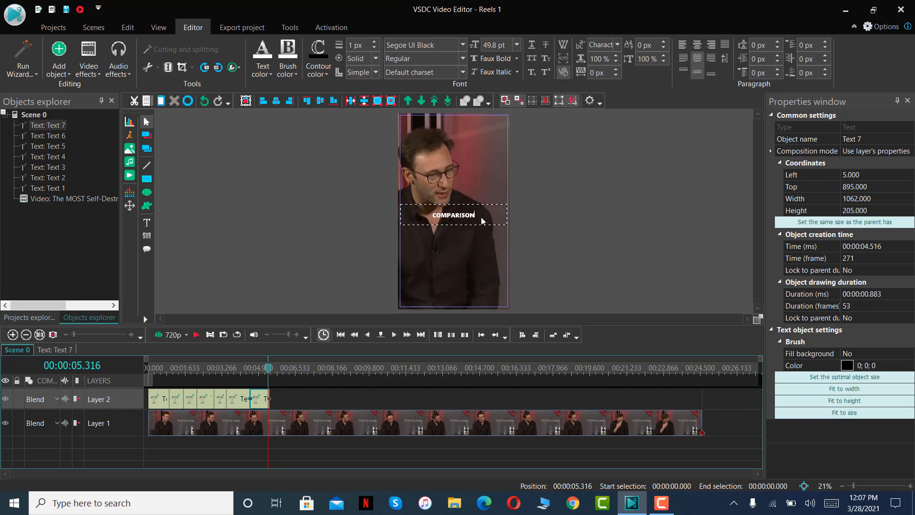
Play to 00:00:07.483, paste a caption copy and fit it on Layer 2 from 00:00:06.150 to the playhead, leaving a gap after the seventh caption.
click(197, 335)
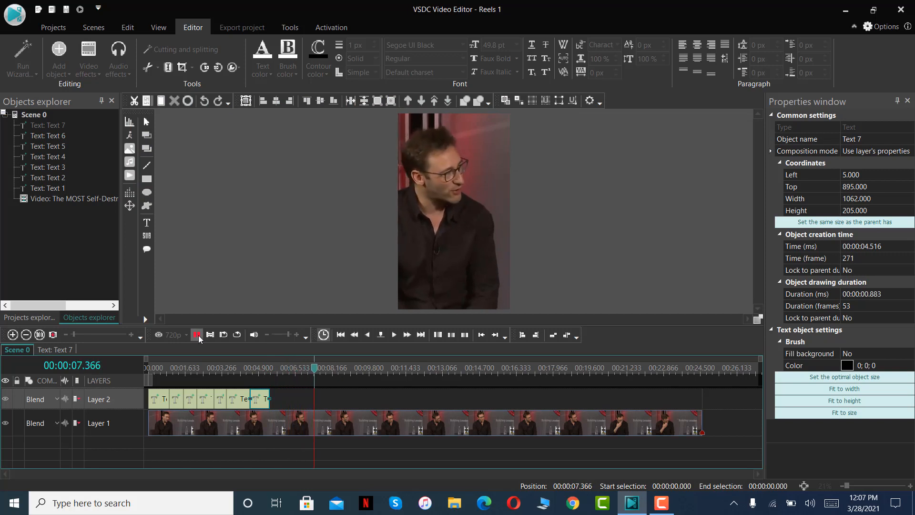
click(197, 335)
key(ctrl+v)
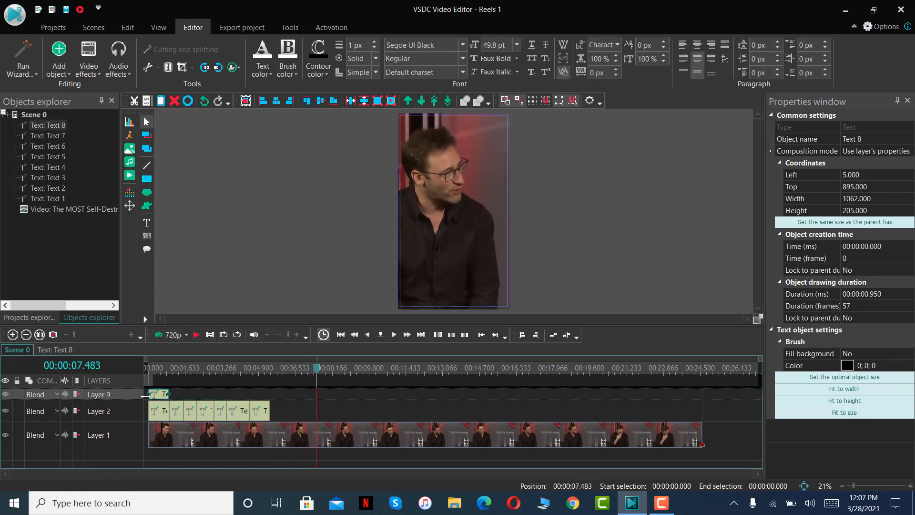
drag(154, 400, 286, 398)
Place the playhead over the eighth caption and replace its text with "IS THE DEADLIEST THING".
click(298, 371)
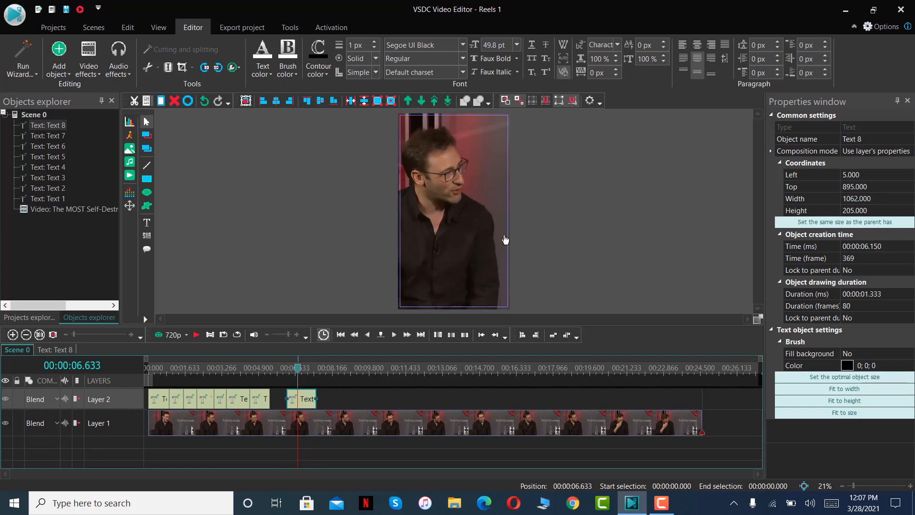
double_click(483, 219)
key(ctrl+a)
text(I)
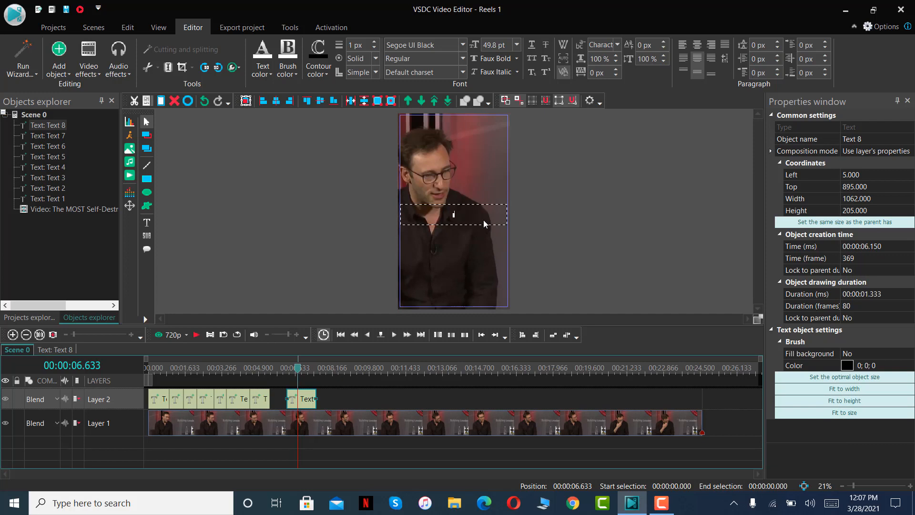
text(S THE DEADLIEST T)
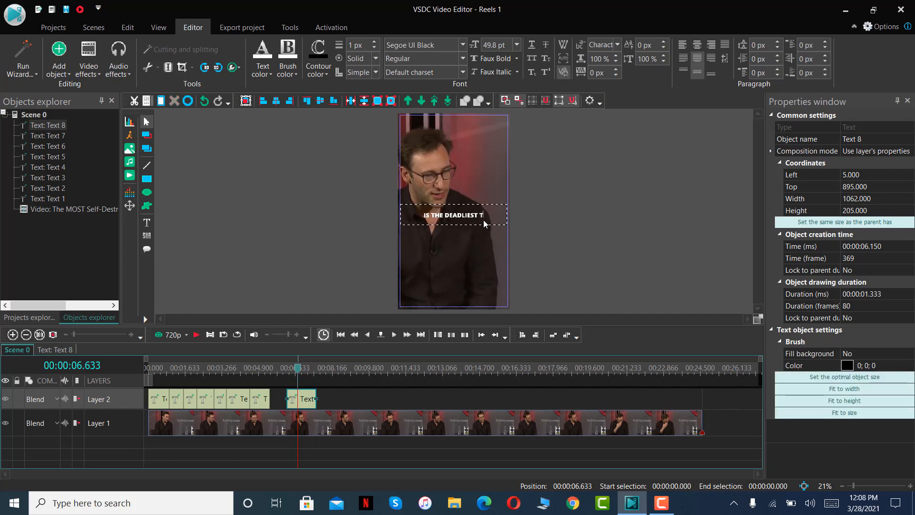
text(HING)
Play to 00:00:08.300, fit a pasted caption on Layer 2 from the eighth caption's end to that time, and place the playhead over it.
click(195, 337)
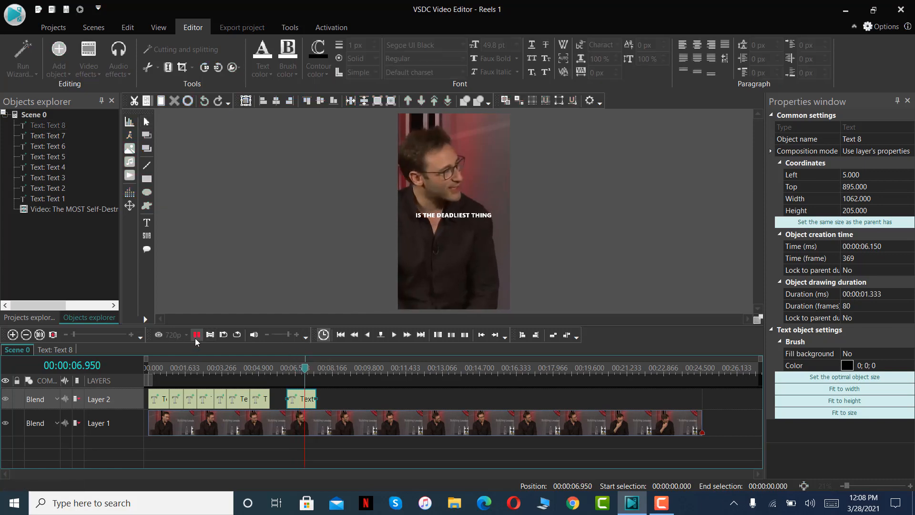
click(195, 337)
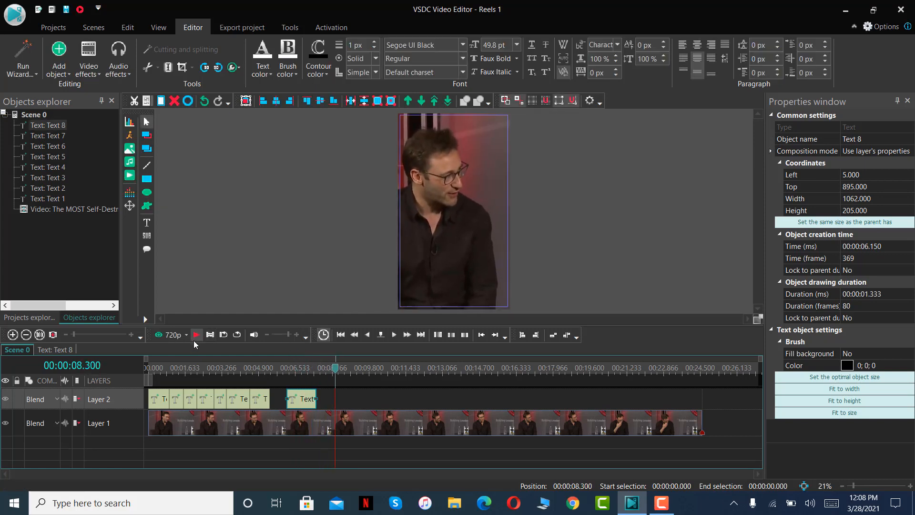
key(ctrl+v)
drag(157, 395, 334, 400)
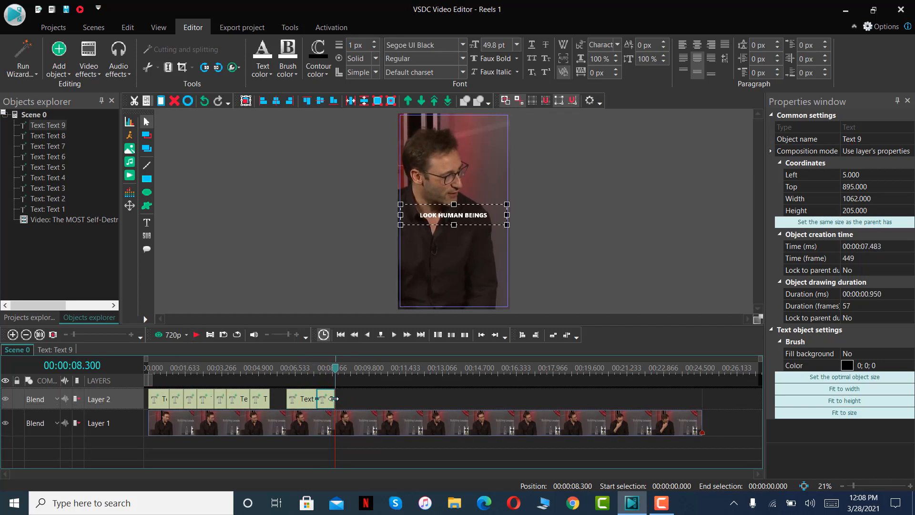
click(331, 375)
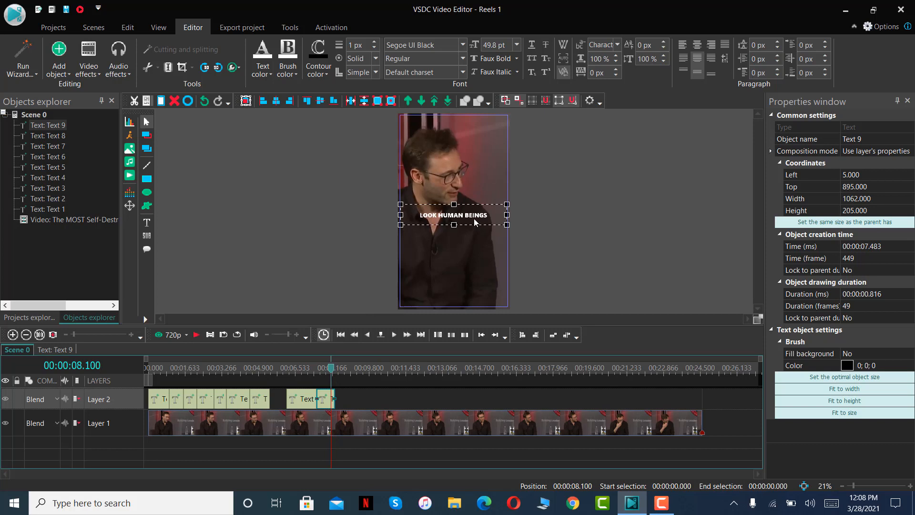
Replace the text of the ninth caption with "WE CAN DO TO OURSELVES".
double_click(474, 218)
key(ctrl+a)
text(w)
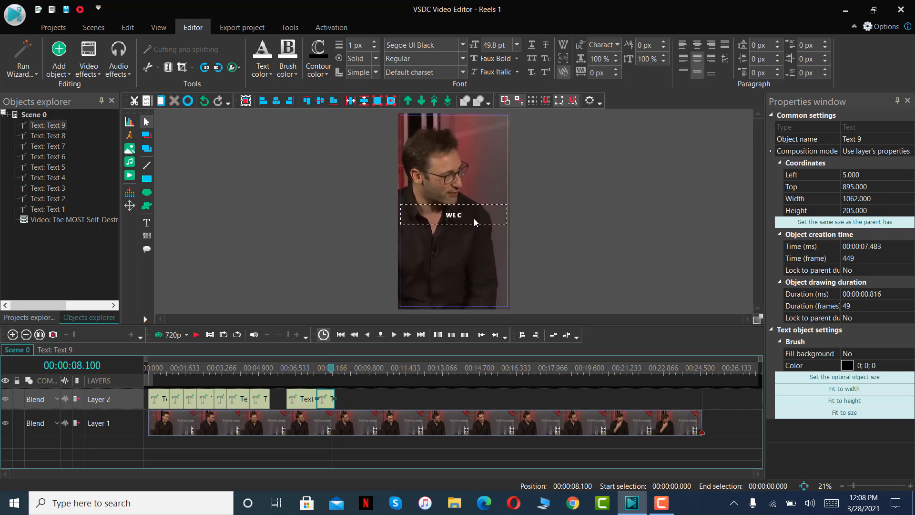
text(e can do to ourselves)
Play to 00:00:09.550, paste a caption copy and fit it on Layer 2 from the ninth caption's end at 00:00:08.300 to the playhead.
click(194, 336)
click(193, 336)
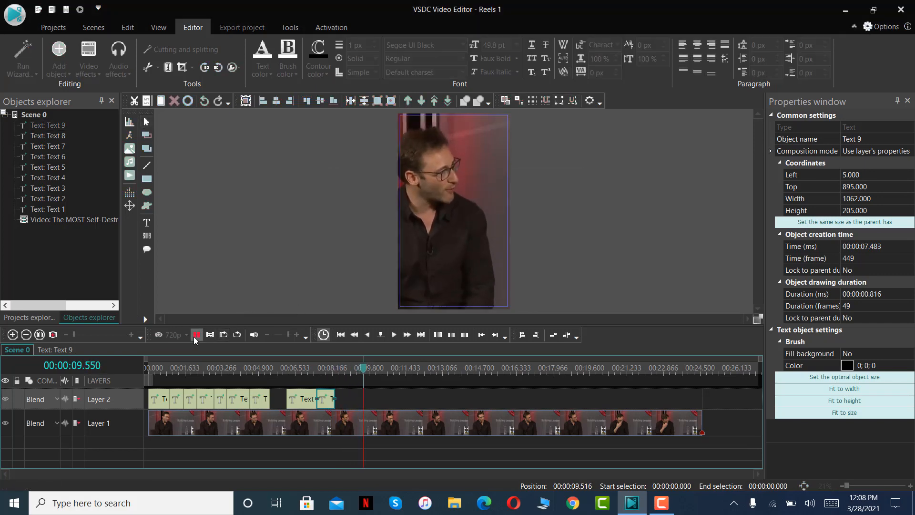
key(ctrl+v)
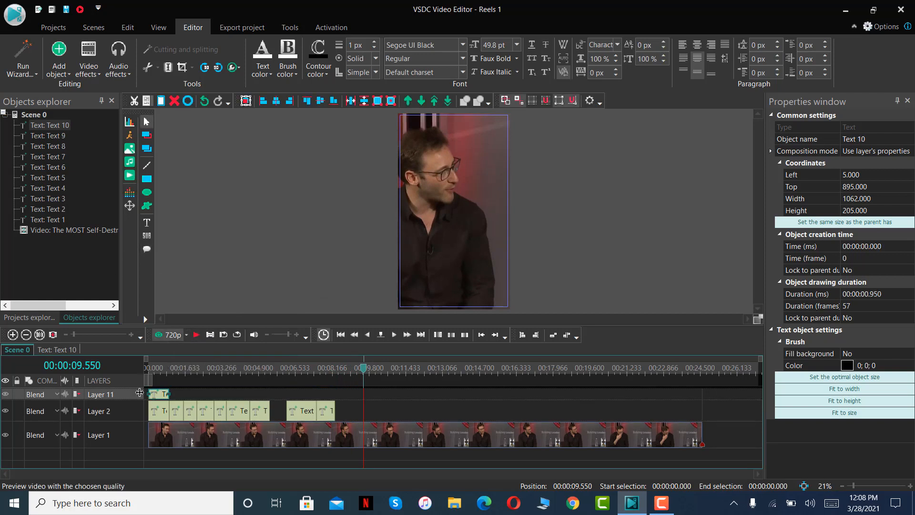
click(341, 414)
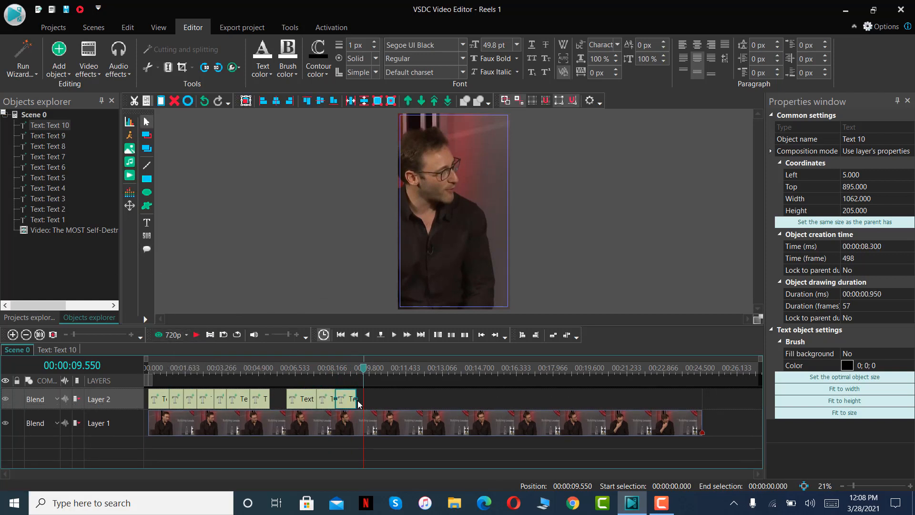
drag(357, 399, 363, 399)
Place the playhead over the tenth caption and replace its text with "BECAUSE WE WILL ALWAYS".
click(353, 371)
double_click(472, 219)
key(ctrl+a)
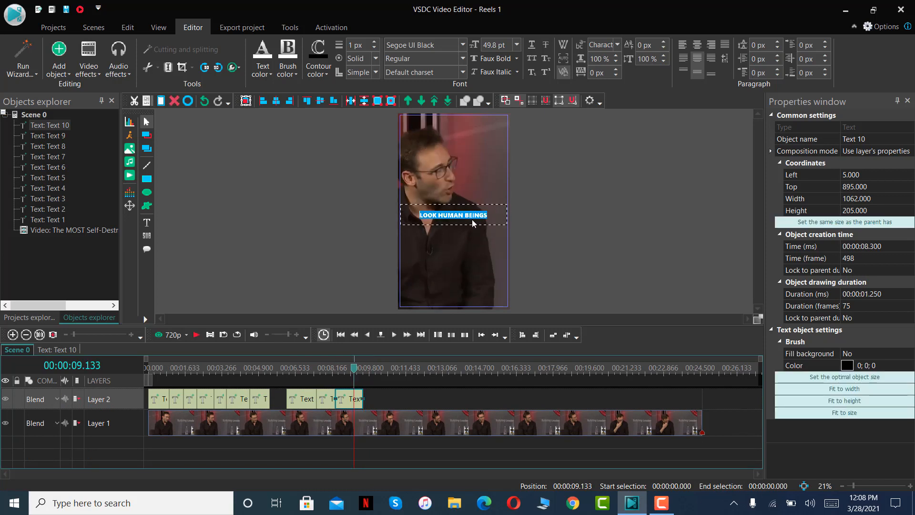
text(BE C)
text(USE WE WI)
text(LL ALWAYS)
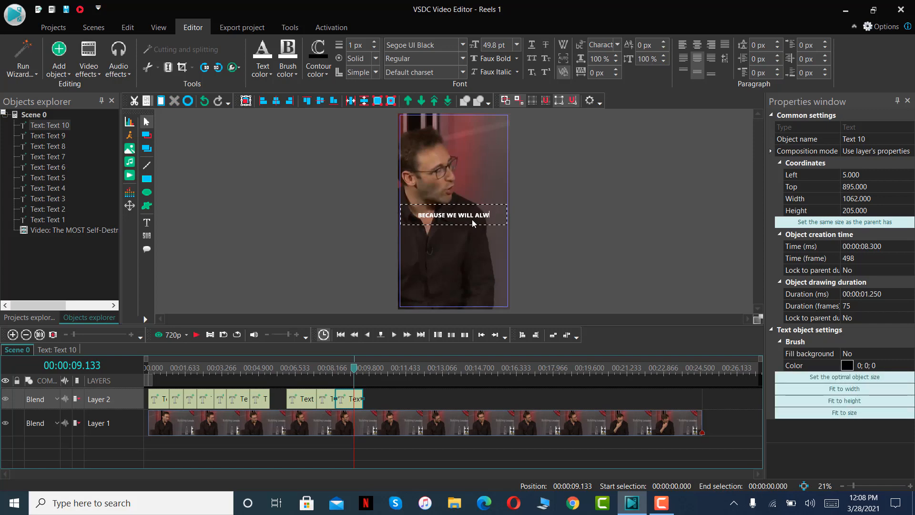
Play to 00:00:10.150, fit a pasted caption on Layer 2 from 00:00:09.550 to that time, and place the playhead over it.
click(197, 333)
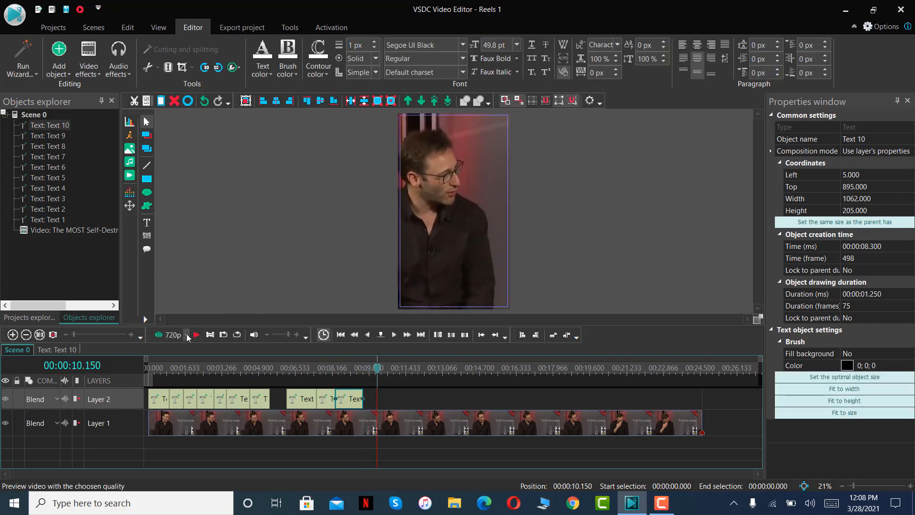
key(ctrl+v)
drag(159, 400, 375, 376)
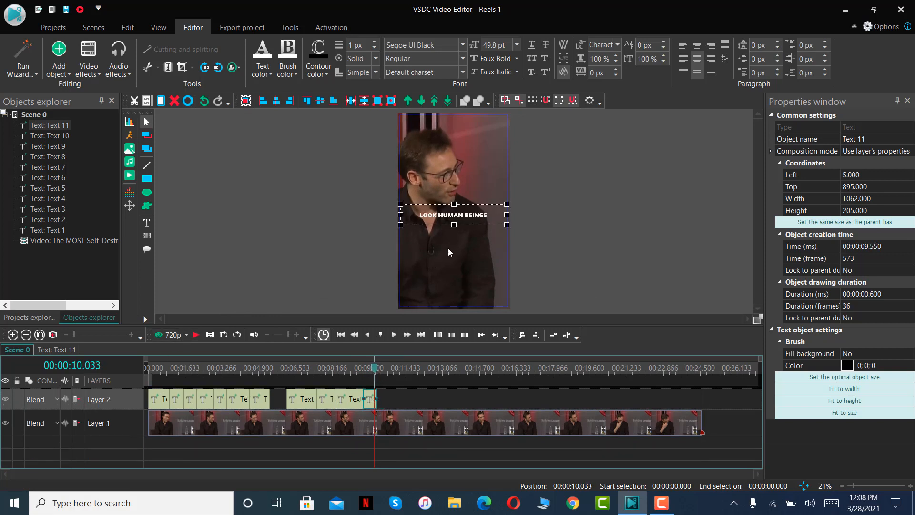
Replace the text of the eleventh caption with "COME UP SHORT".
double_click(480, 214)
text(COME U)
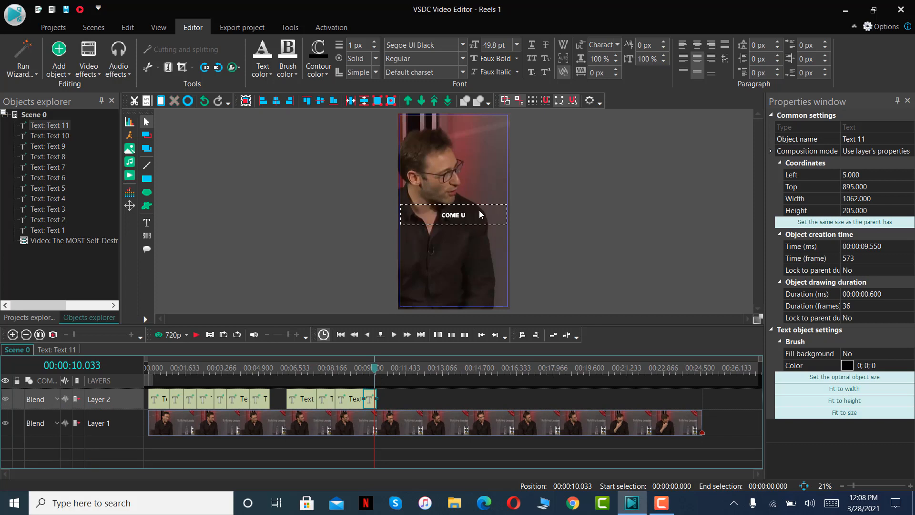
text(P SHORT)
Play to 00:00:11.400, paste a caption copy and place it on Layer 2 from 00:00:10.450 to the playhead, leaving a gap after the eleventh caption.
click(196, 335)
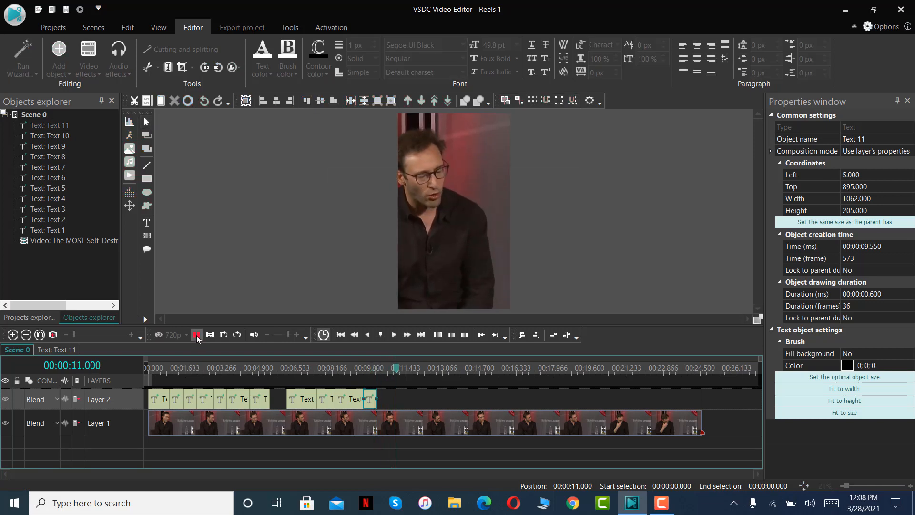
click(197, 335)
key(ctrl+v)
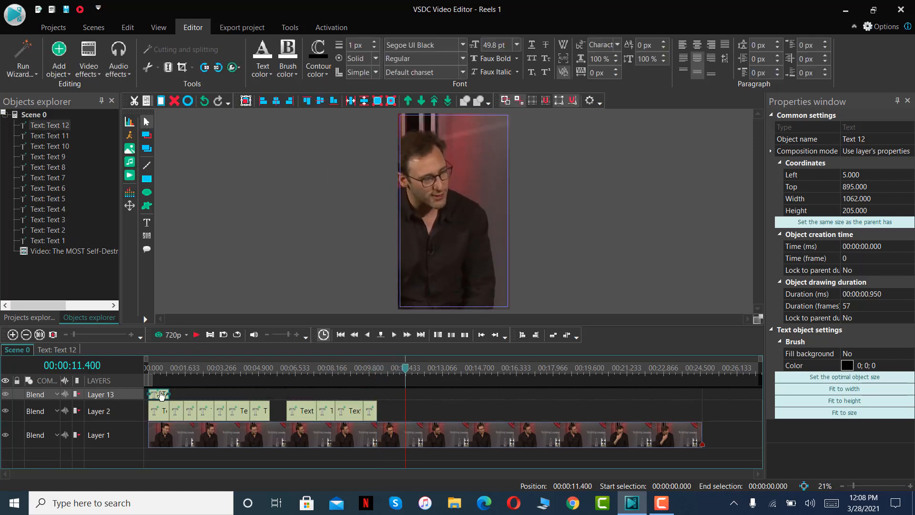
drag(160, 394, 397, 411)
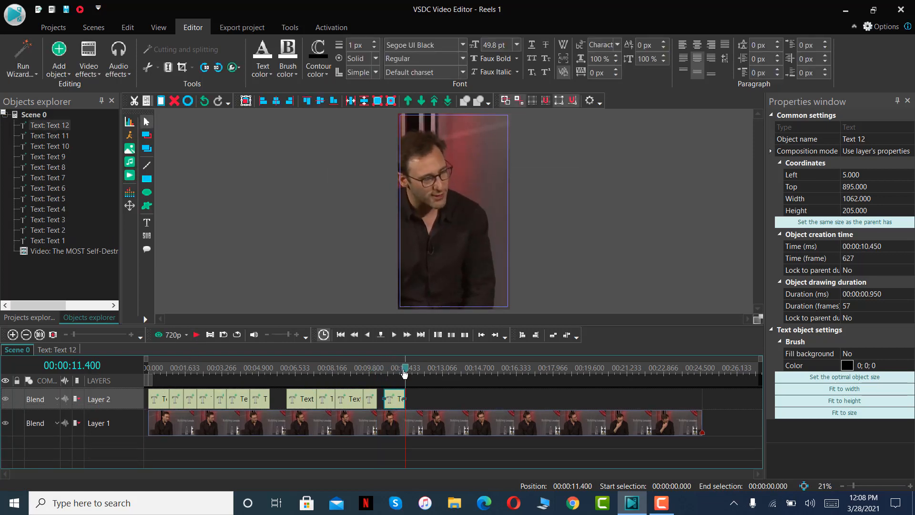
Place the playhead over the twelfth caption and replace its text with "ALL IT DOES".
drag(405, 373, 399, 370)
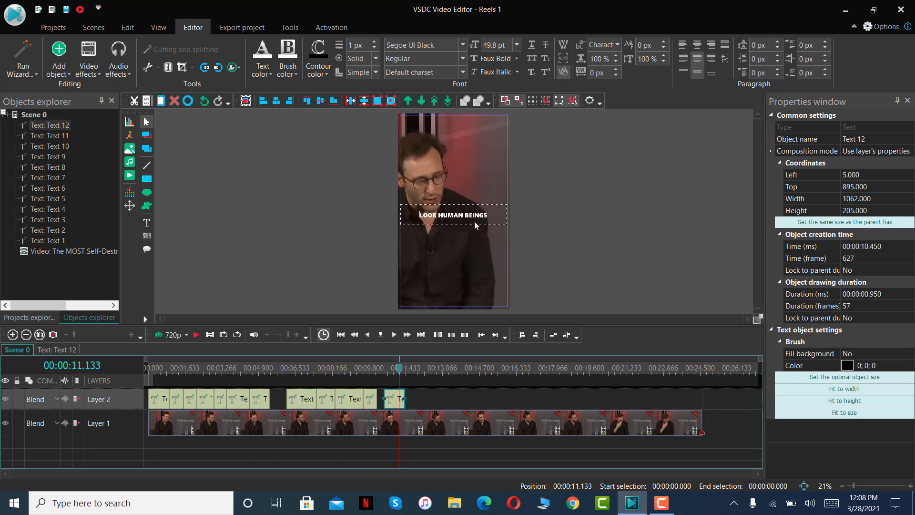
double_click(482, 216)
text(ALL IT DOES)
Play to 00:00:12.416, paste a caption copy and fit it on Layer 2 from the twelfth caption's end at 00:00:11.400 to the playhead.
click(195, 334)
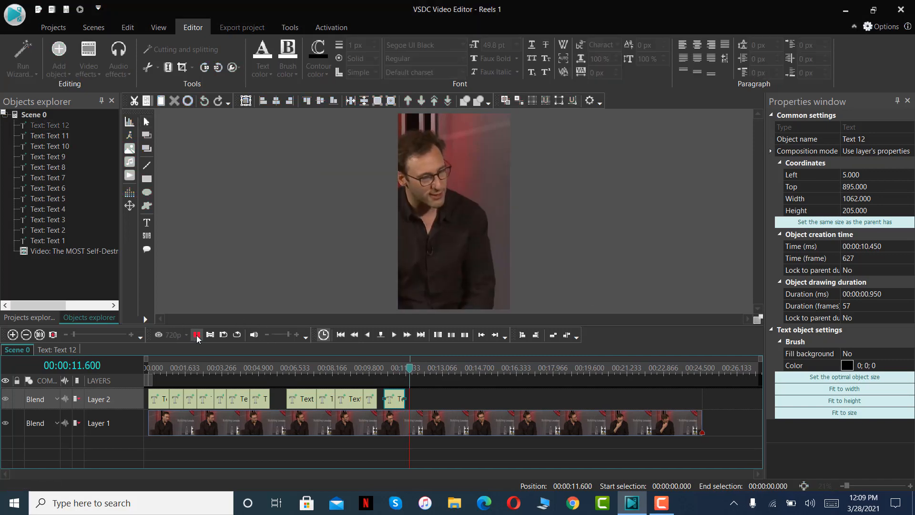
click(197, 335)
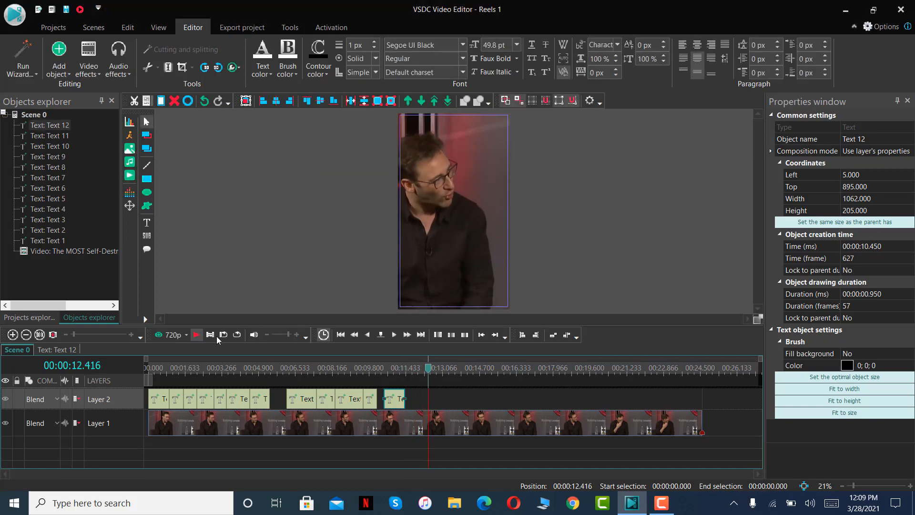
right_click(420, 393)
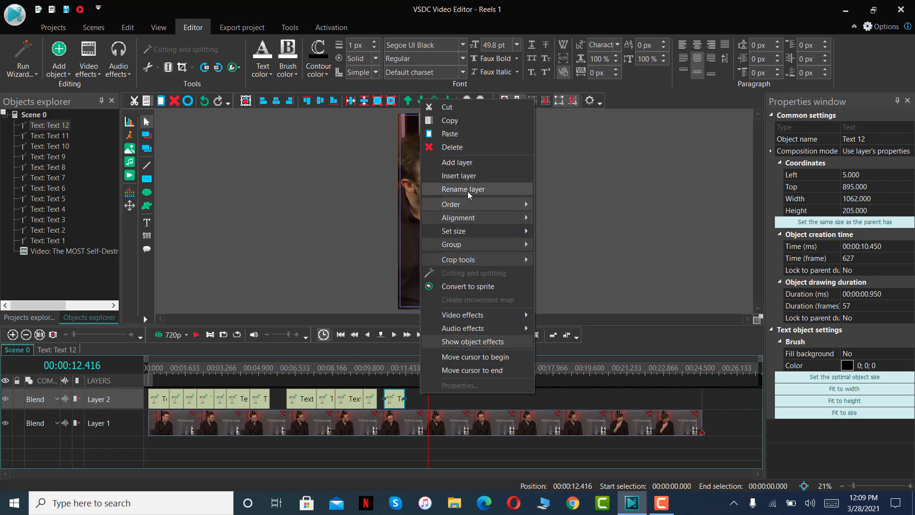
click(459, 136)
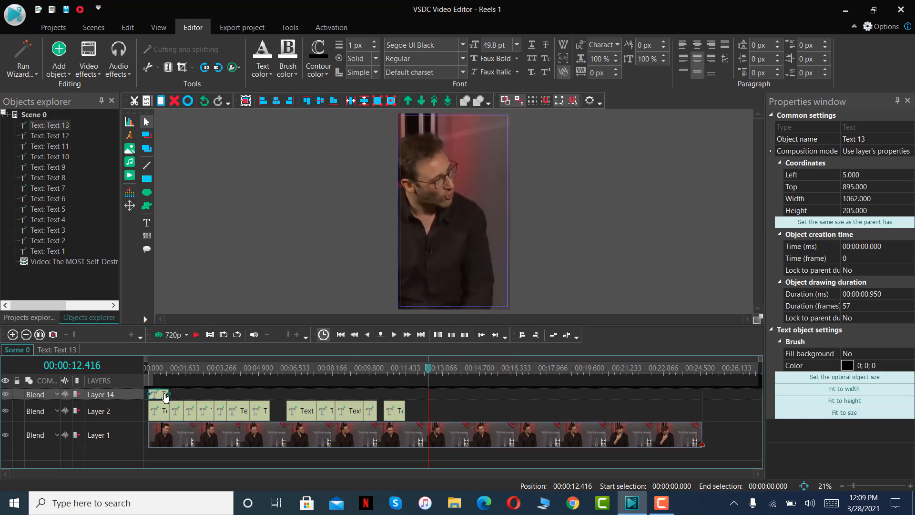
drag(155, 396, 428, 400)
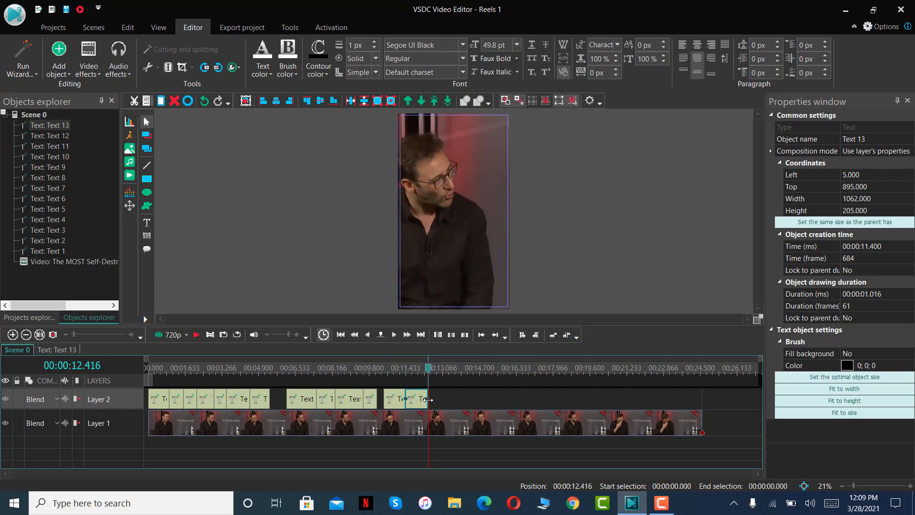
Place the playhead over the thirteenth caption and replace its text with "IS EXAGGERATE".
click(419, 368)
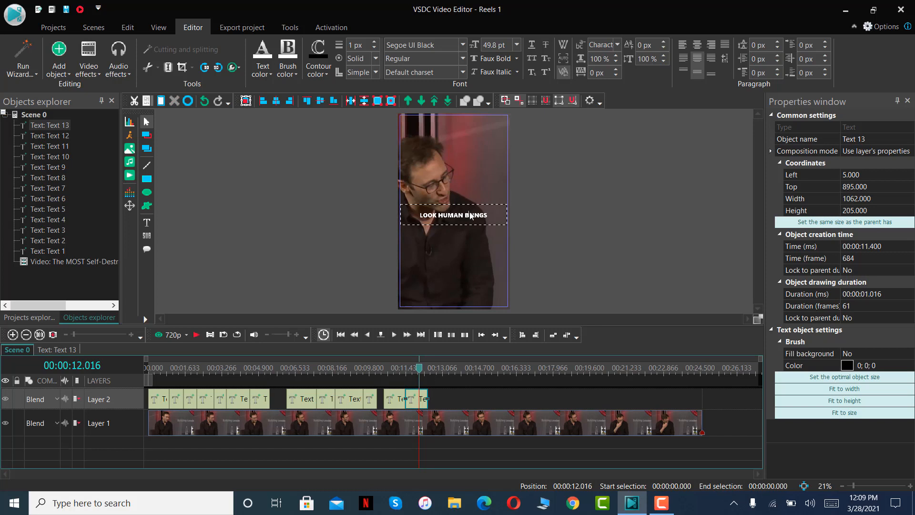
double_click(470, 216)
text(IS EXAGGERATE)
Replay from the twelfth caption to 00:00:13.466, then fit a pasted caption on Layer 2 from 00:00:12.416 to the playhead.
click(391, 371)
click(197, 335)
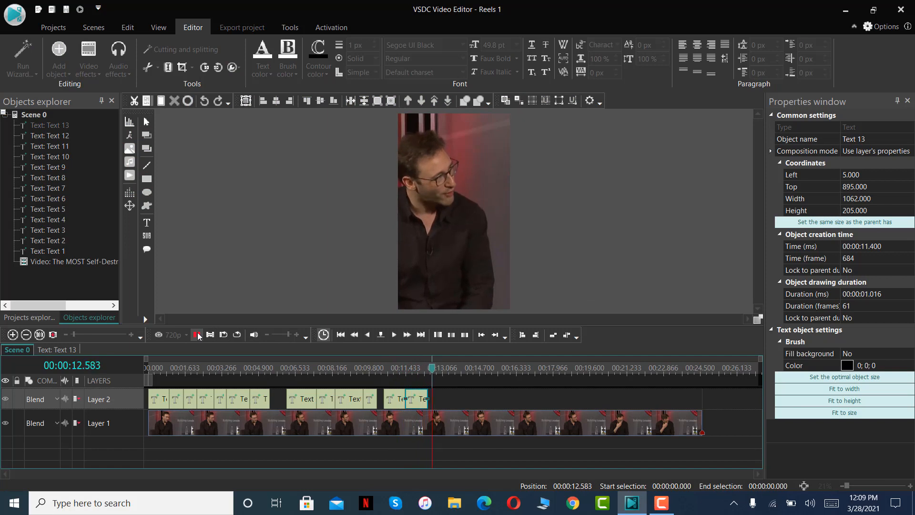
click(197, 335)
key(ctrl+v)
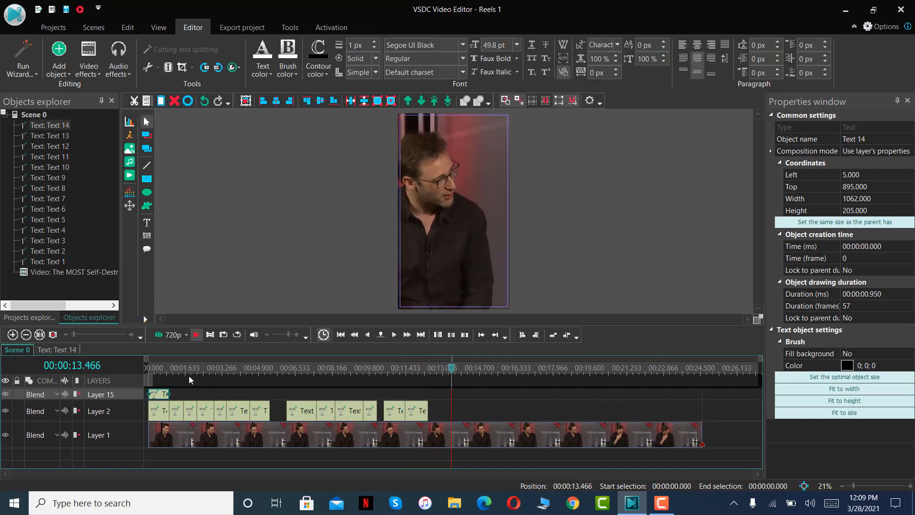
drag(162, 394, 444, 408)
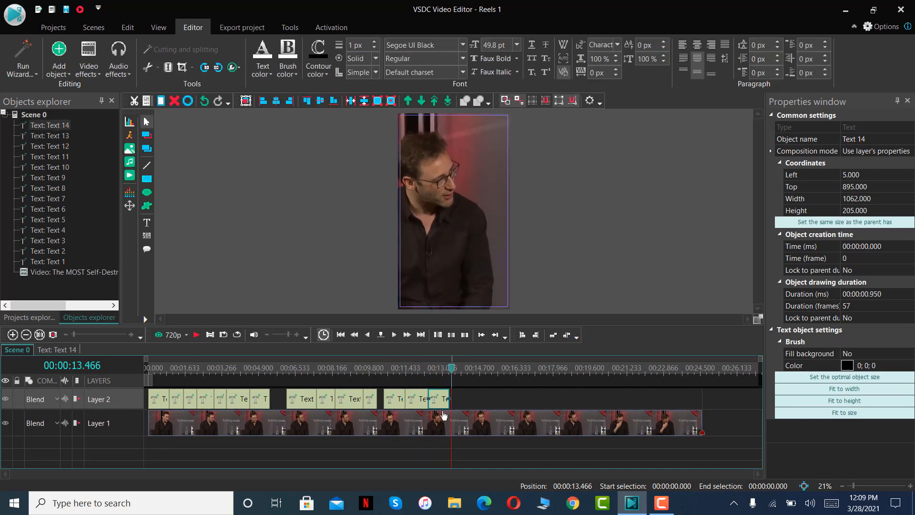
Place the playhead over the fourteenth caption and replace its text with "ALL OUR INSECURITIES".
click(445, 376)
double_click(478, 216)
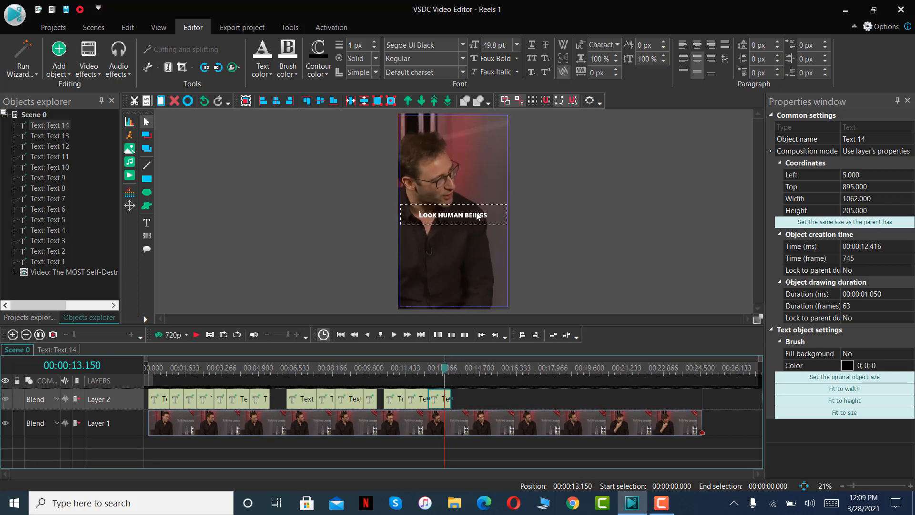
key(ctrl+a)
text(ALL OUR INSECURITIES)
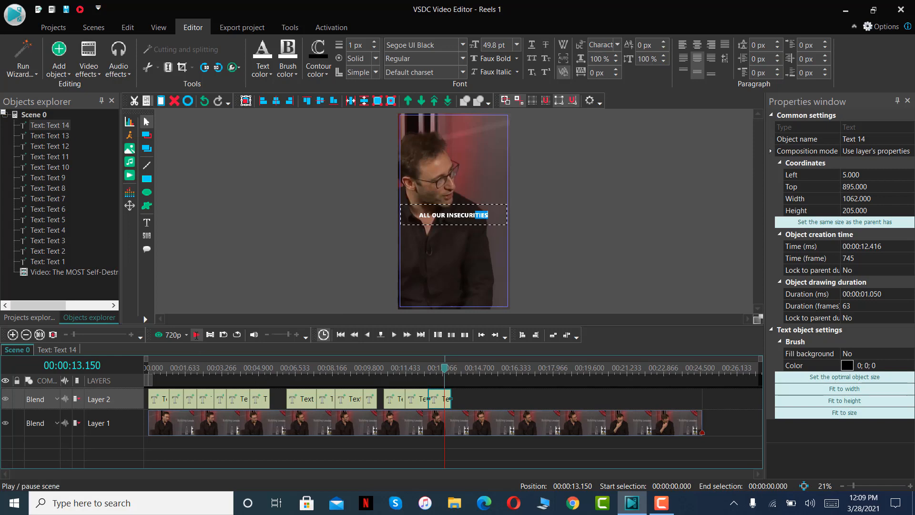
Play past the fourteenth caption, return to 00:00:14.033 and replay the speech to 00:00:14.600.
click(196, 336)
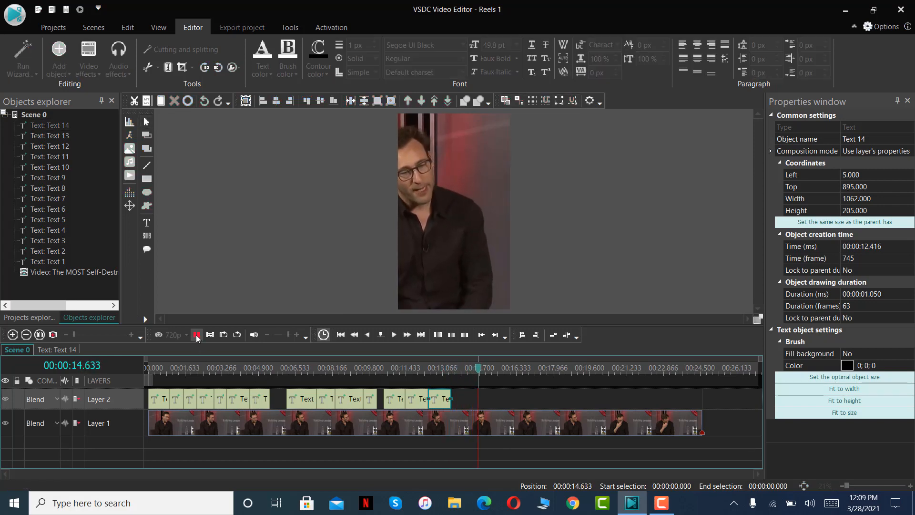
click(196, 335)
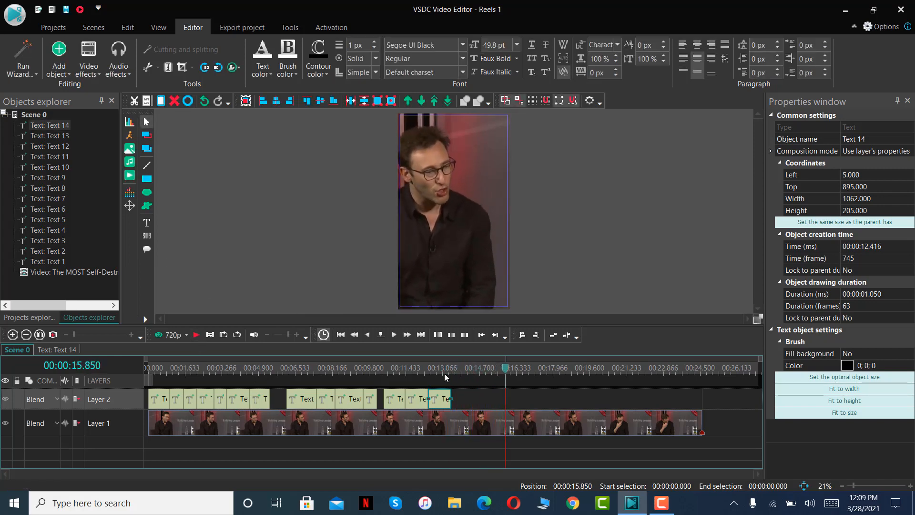
click(466, 368)
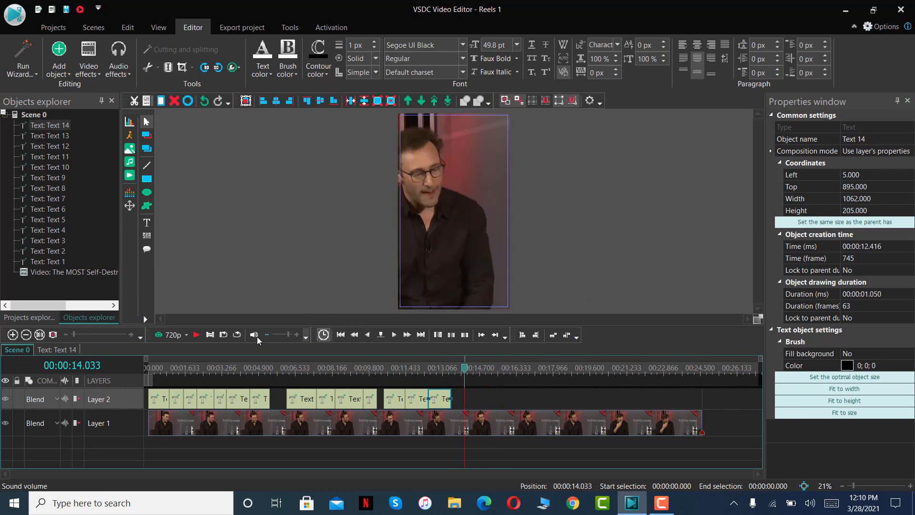
click(199, 337)
click(201, 340)
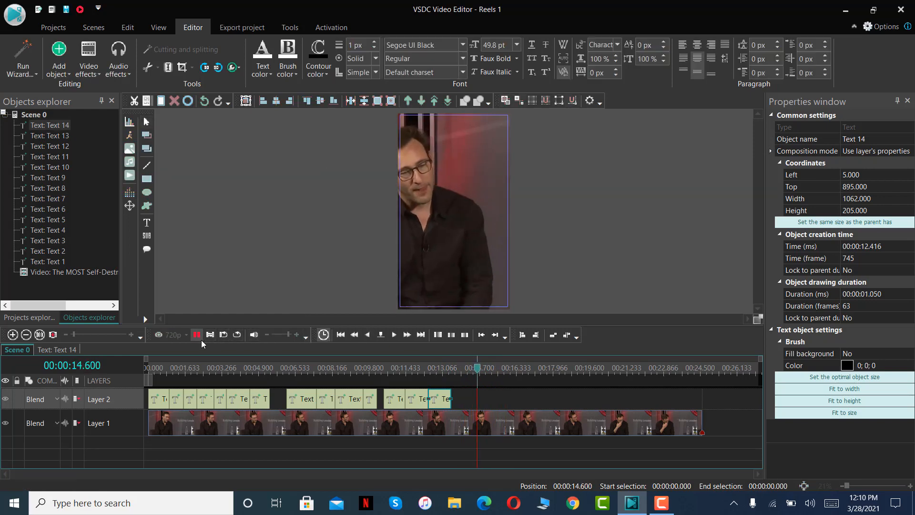
Paste a caption copy, fit it on Layer 2 from 00:00:14.066 to 00:00:14.600, and replace its text with "UM".
key(ctrl+v)
drag(160, 395, 475, 373)
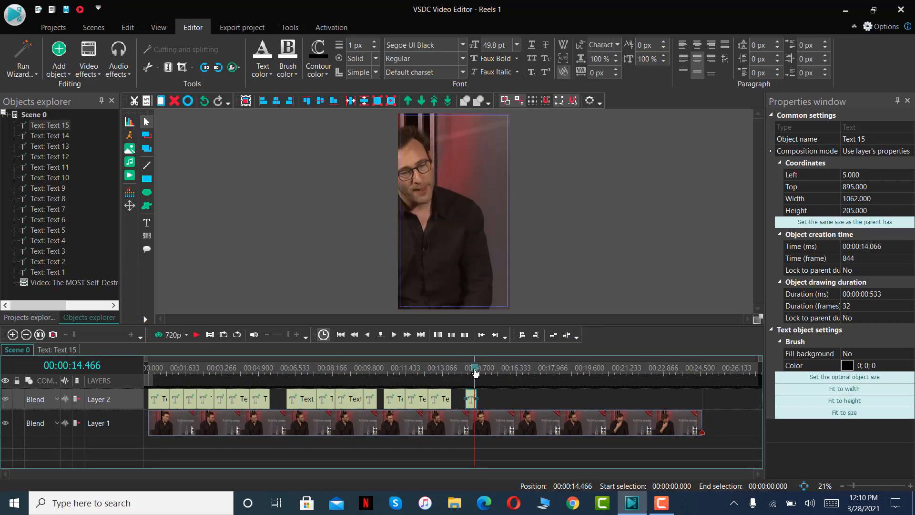
double_click(470, 215)
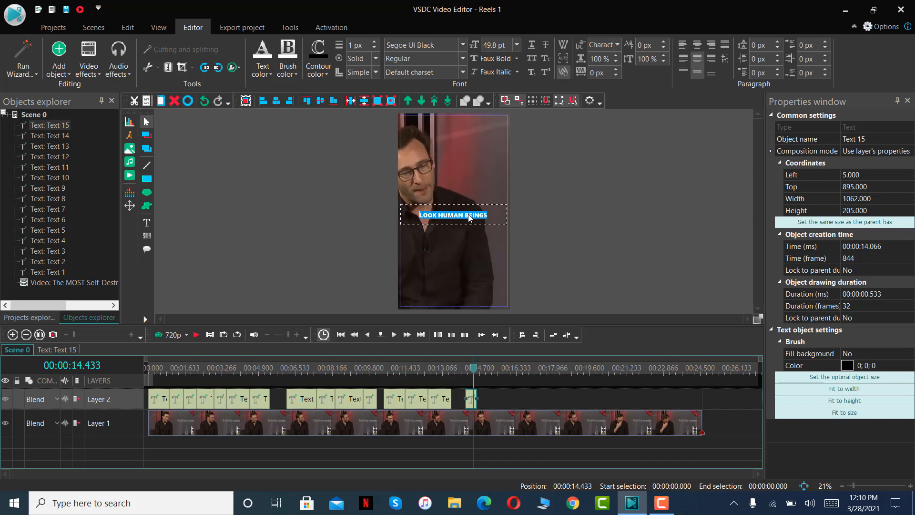
Play to 00:00:16.116, paste a caption copy and fit it on Layer 2 from the fifteenth caption's end at 00:00:14.600 to the playhead.
click(197, 335)
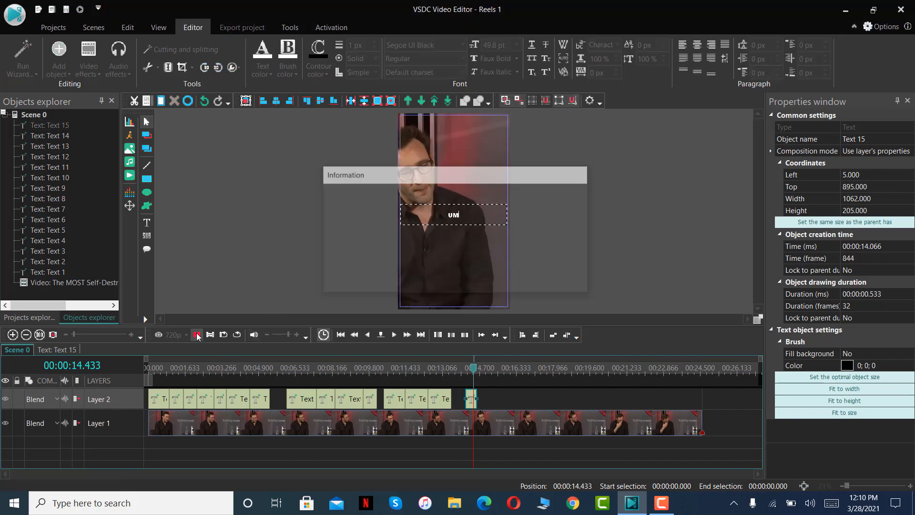
click(197, 335)
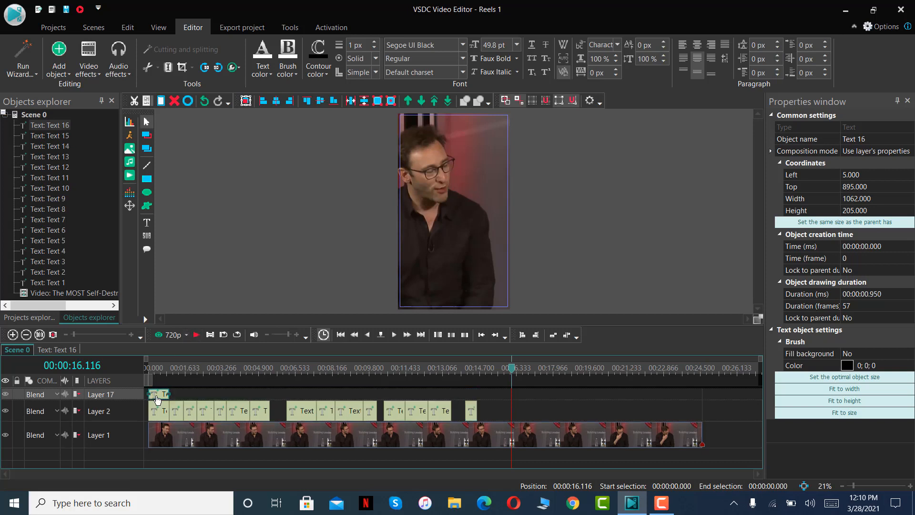
drag(157, 398, 477, 398)
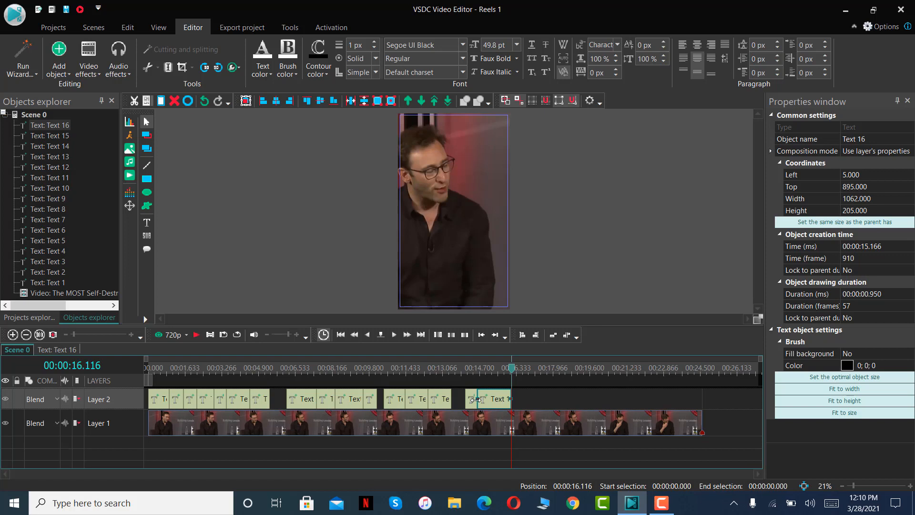
Place the playhead over the sixteenth caption and replace its text with "IT'S OKAY TO ENJOY".
click(498, 370)
double_click(480, 217)
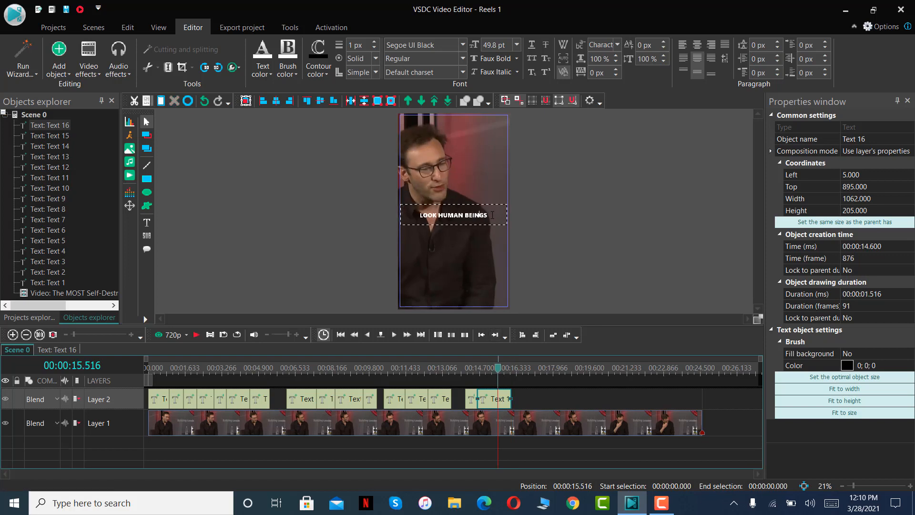
key(ctrl+a)
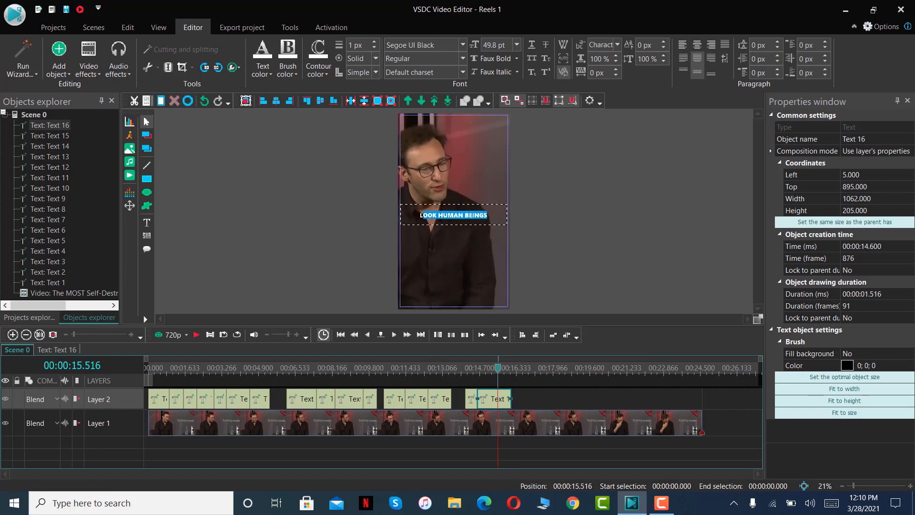
text(L)
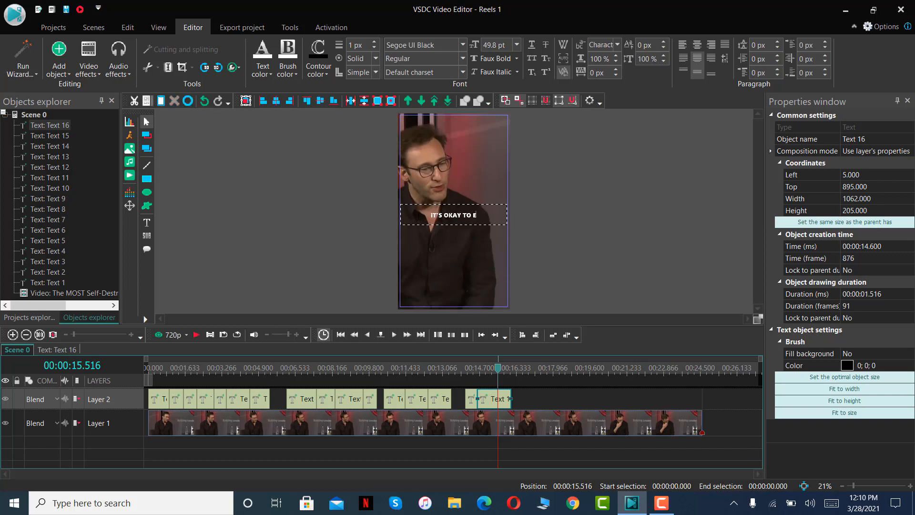
text(NJOY)
Play to 00:00:17.366, fit a pasted caption copy on Layer 2 from 00:00:16.116 to the playhead, and change its text to "OTHER PEOPLES SUCCESS".
click(193, 335)
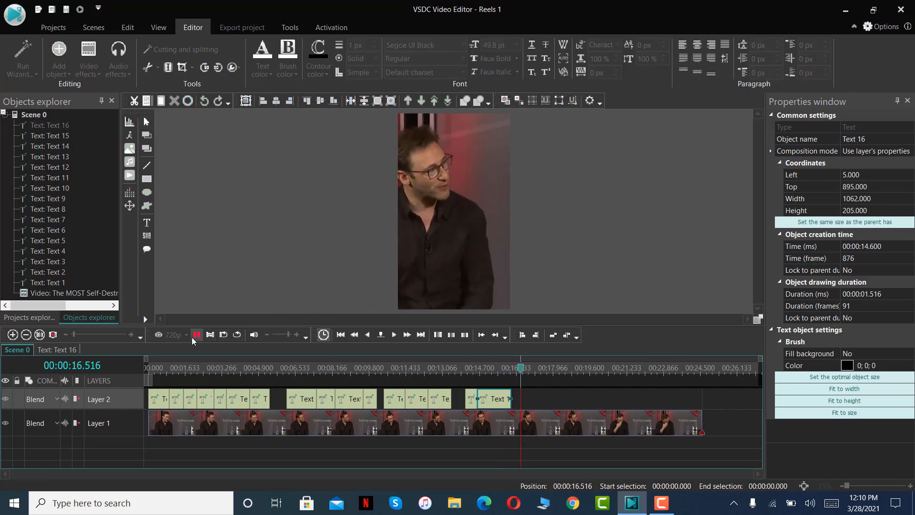
click(192, 337)
key(ctrl+v)
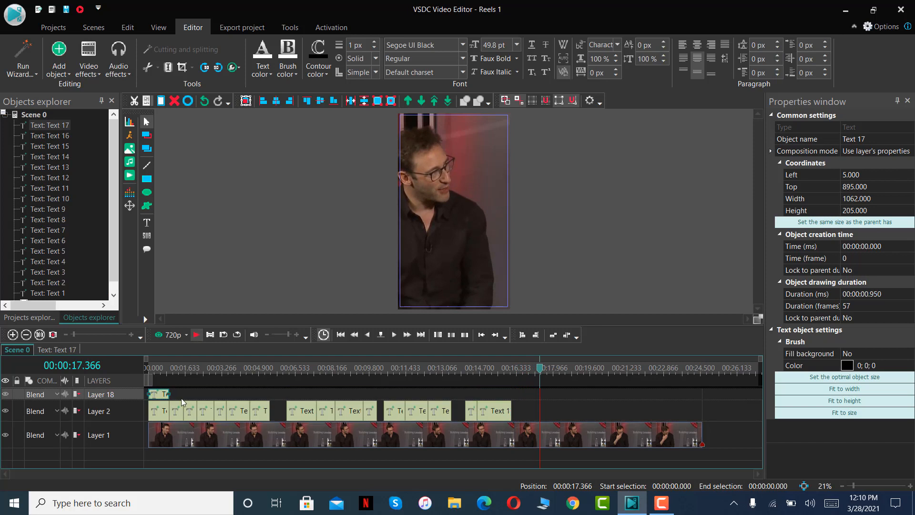
drag(158, 395, 534, 380)
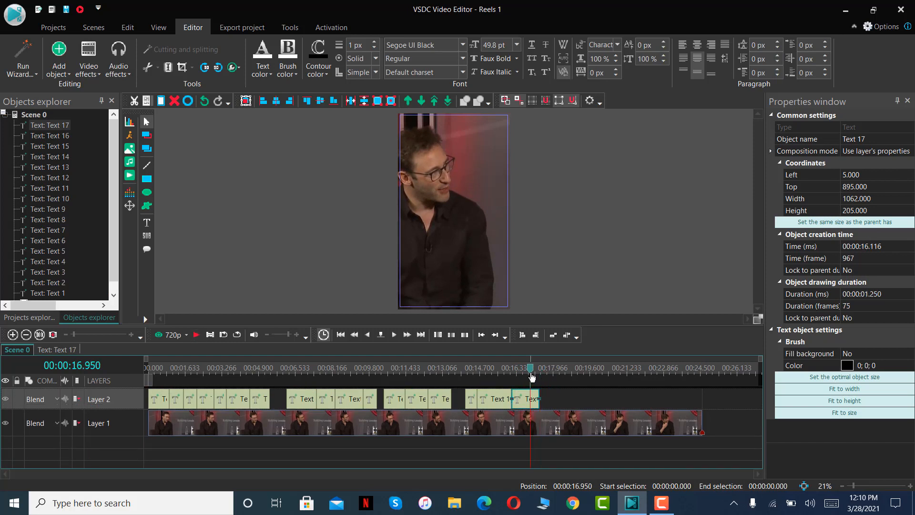
double_click(473, 218)
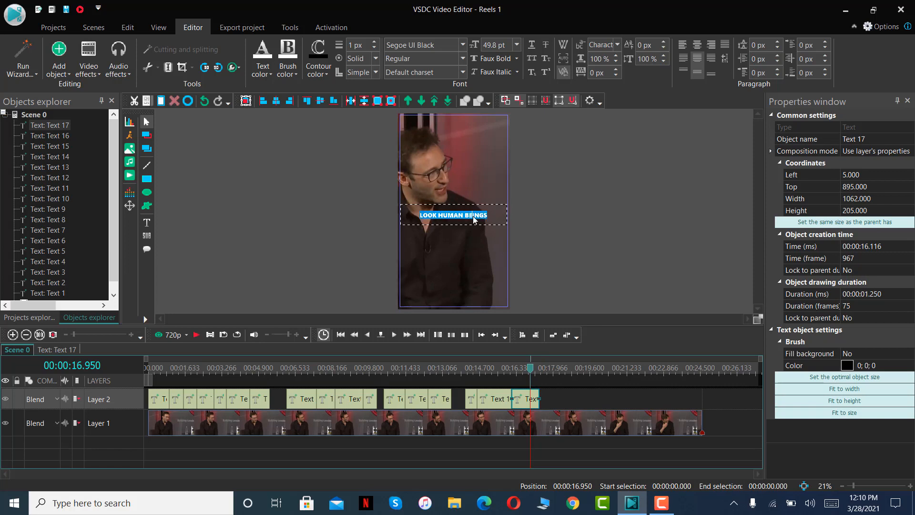
text(OTHER PEOPLES SUCCE)
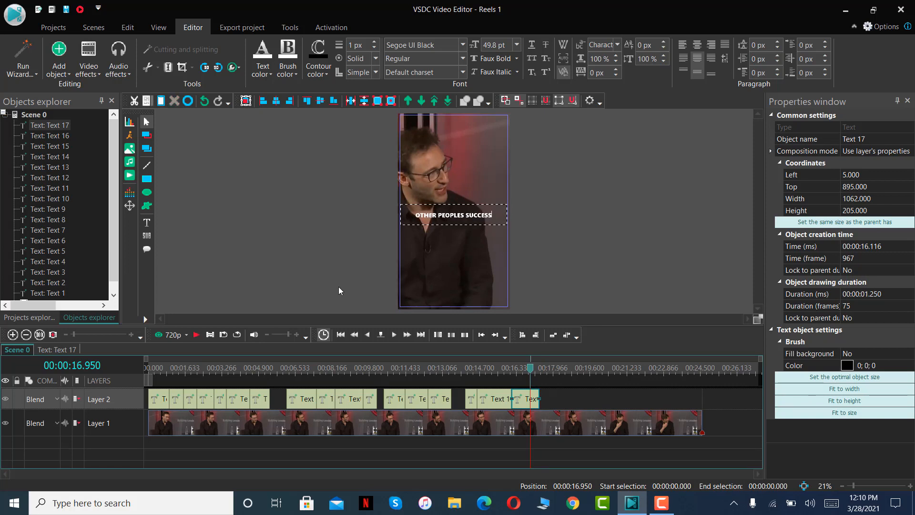
text(SS)
Play to 00:00:19.150, fit a pasted caption copy on Layer 2 from 00:00:17.866 to the playhead, and change its text to "LET THEM LIVE THEIR LIVES".
click(200, 333)
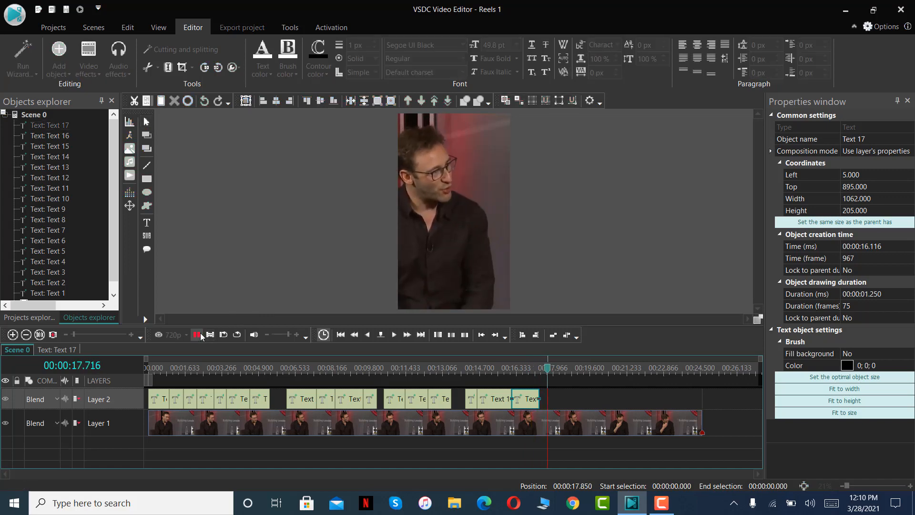
click(196, 334)
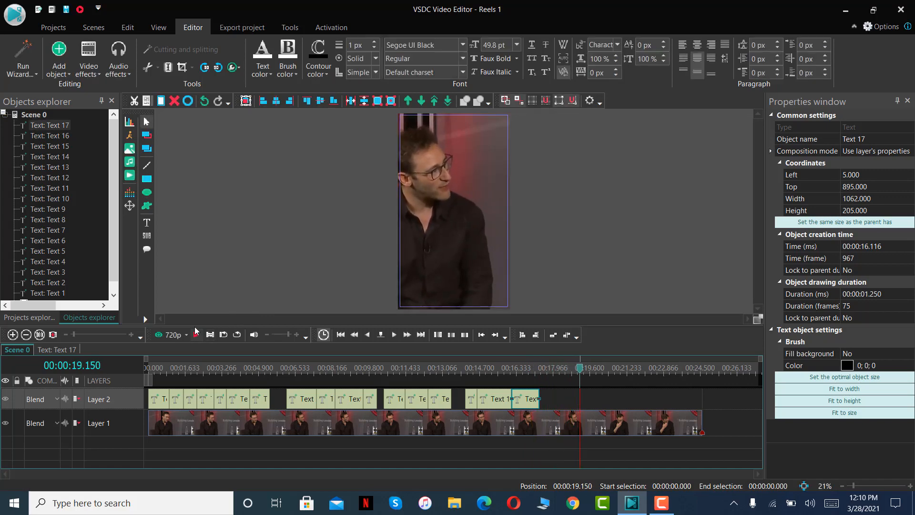
key(ctrl+v)
drag(163, 400, 551, 398)
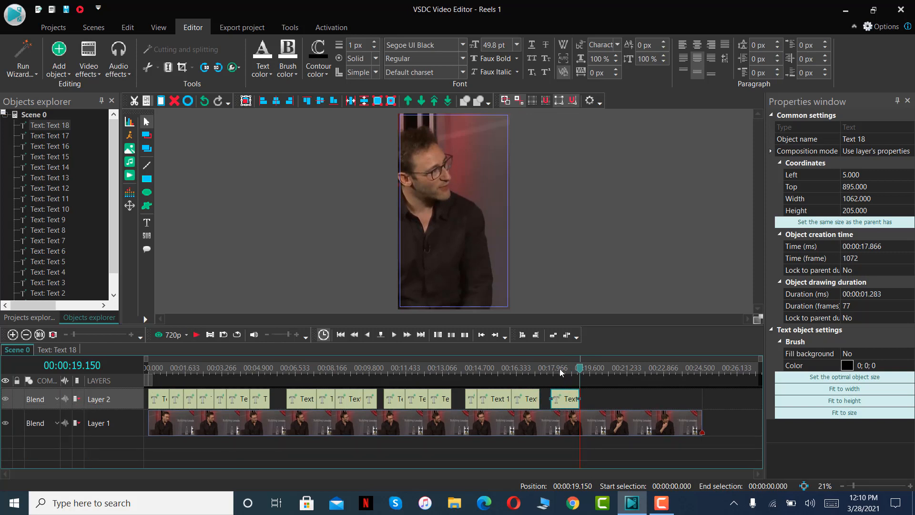
click(560, 373)
double_click(473, 218)
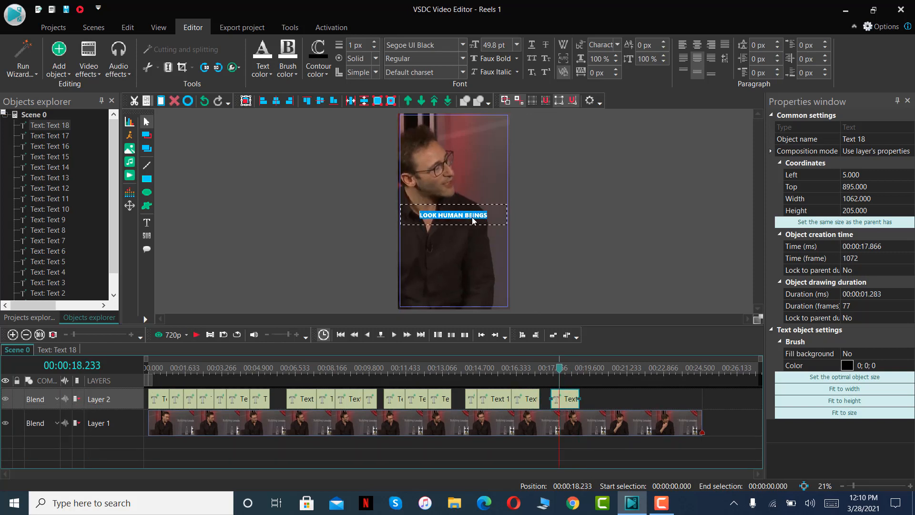
text(LET THEM LIV)
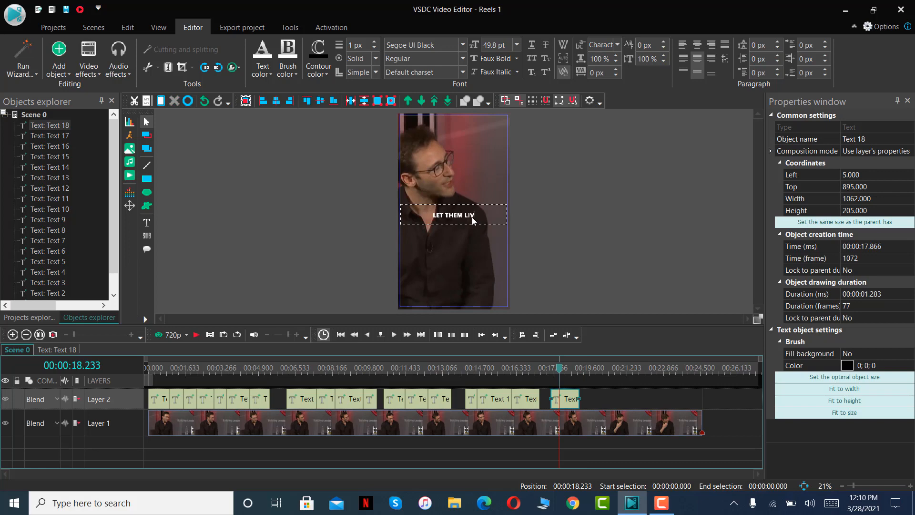
text(E THEIR LIVES)
Play to 00:00:20.183, fit a pasted caption copy on Layer 2 from 00:00:19.150 to the playhead, and change its text to "AND YOU LIVE YOUR LIFE".
click(194, 335)
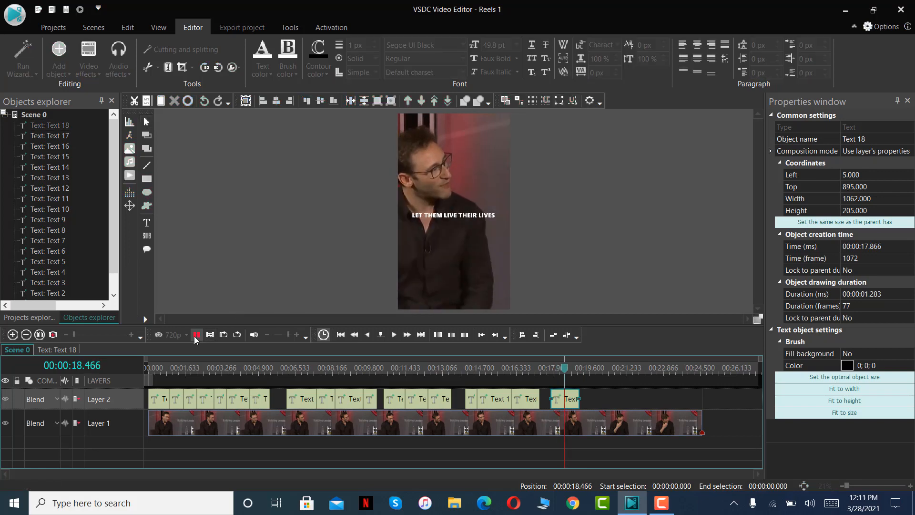
click(195, 336)
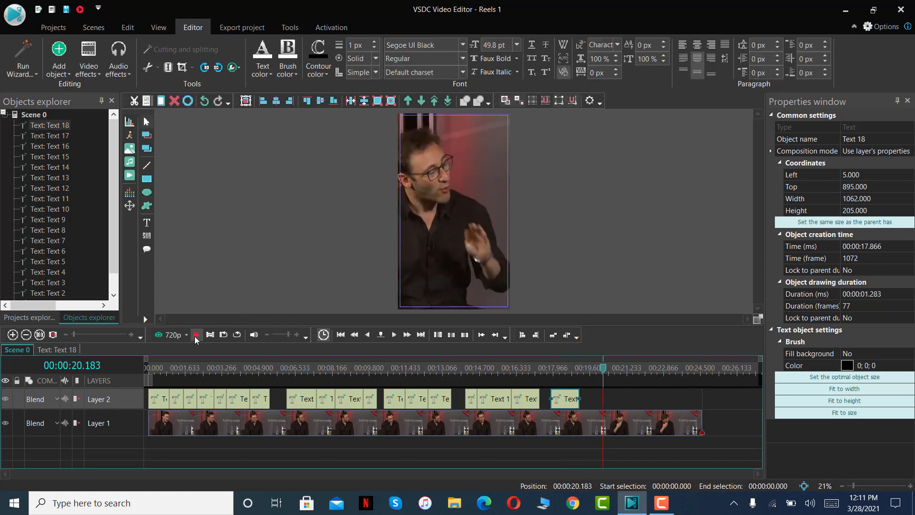
key(ctrl+v)
drag(160, 394, 602, 386)
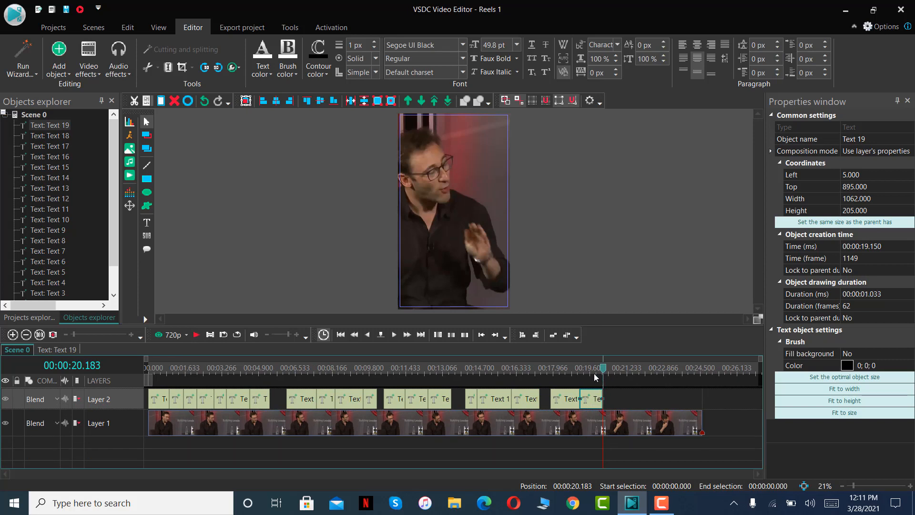
click(594, 370)
double_click(473, 221)
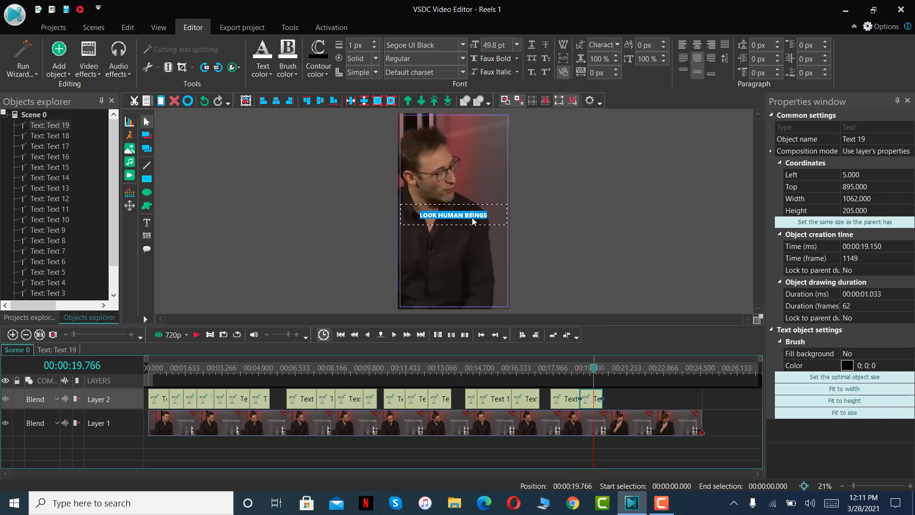
text(AND YOU LIVE YOUR LIFE)
Play to 00:00:21.016, fit a pasted caption copy on Layer 2 from 00:00:20.183 to the playhead, and change its text to "OH AND BY THE WAY".
click(195, 335)
click(193, 335)
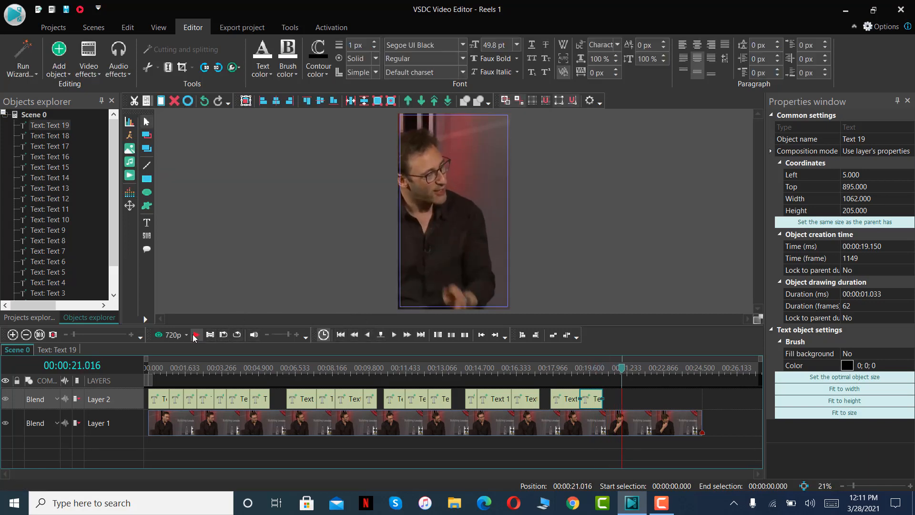
key(ctrl+v)
drag(160, 395, 621, 398)
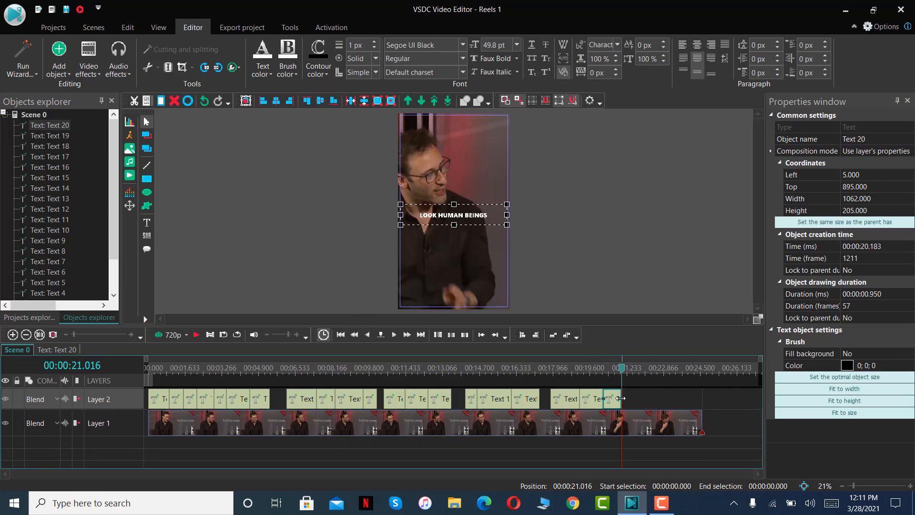
click(615, 375)
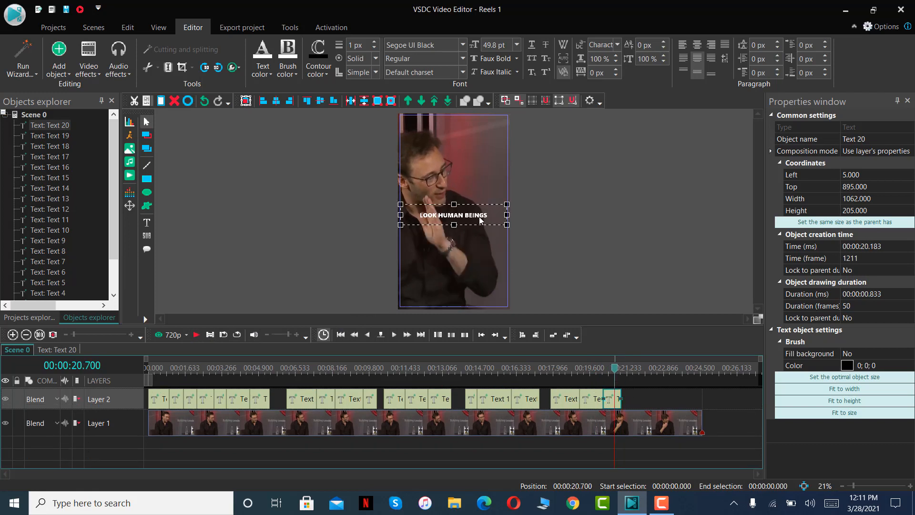
double_click(479, 217)
text(OH AND)
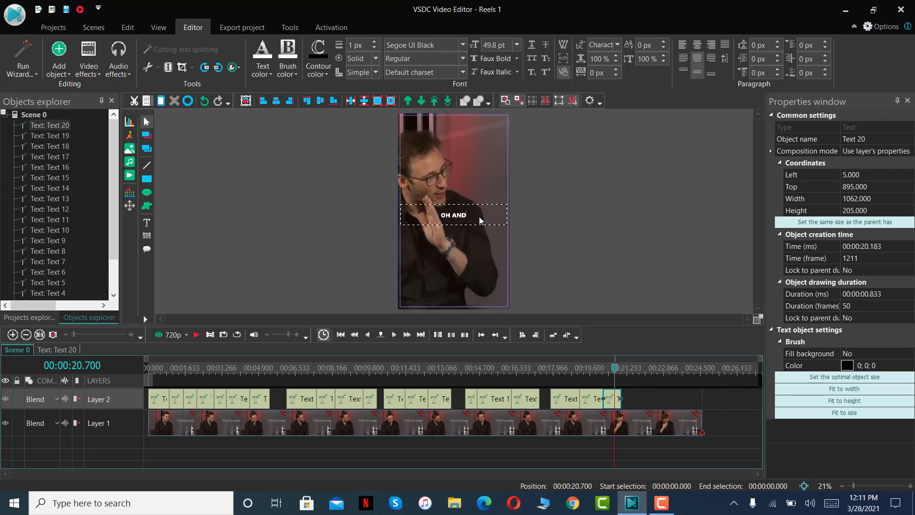
text( BY THE WAT)
key(BackSpace)
text(Y)
Play to 00:00:22.083, fit a pasted caption copy on Layer 2 from 00:00:21.016 to the playhead, and change its text to "THEY ARE CURATING".
click(198, 335)
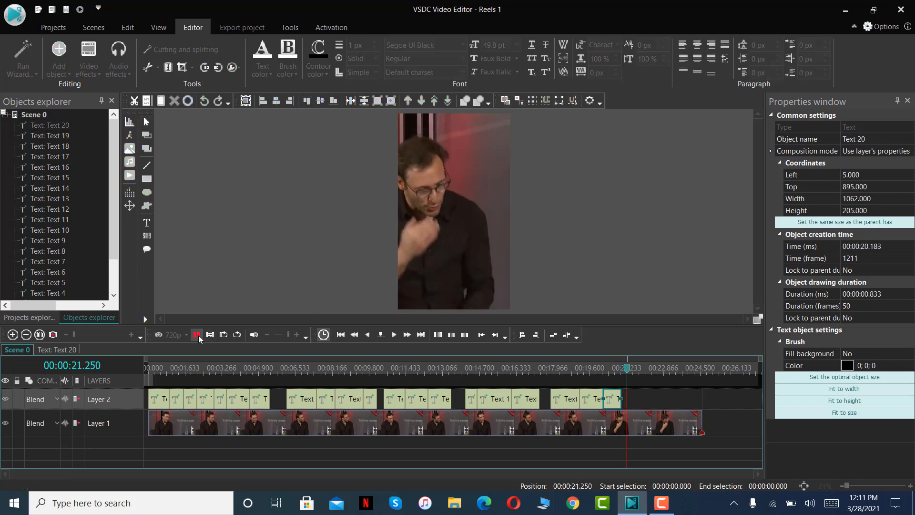
click(198, 336)
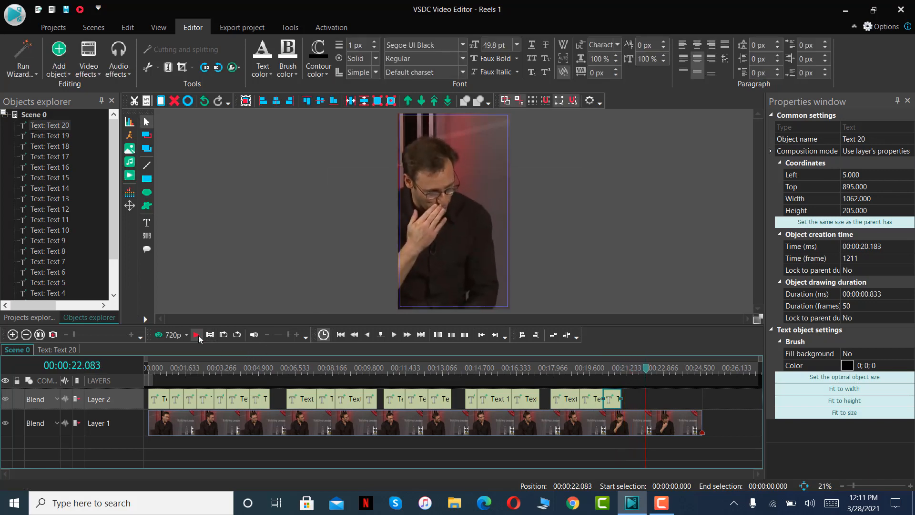
key(ctrl+v)
drag(155, 395, 642, 406)
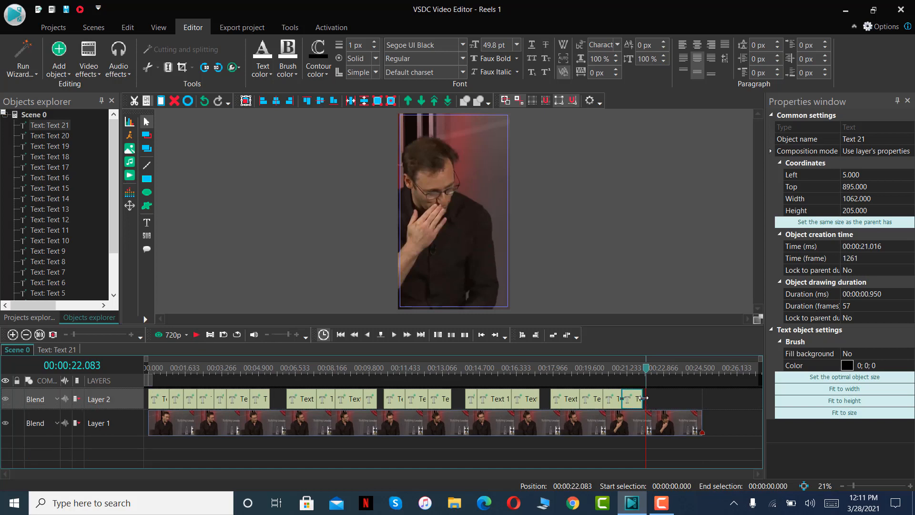
click(638, 376)
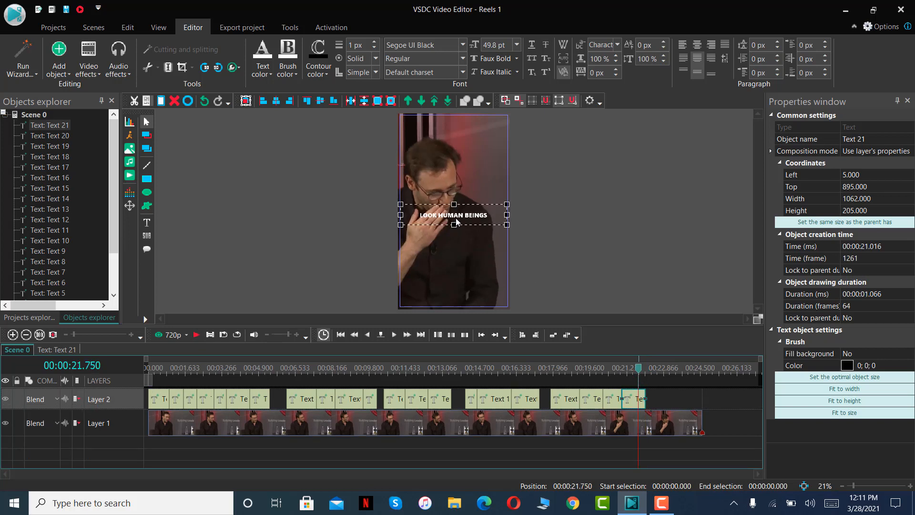
double_click(466, 219)
key(ctrl+a)
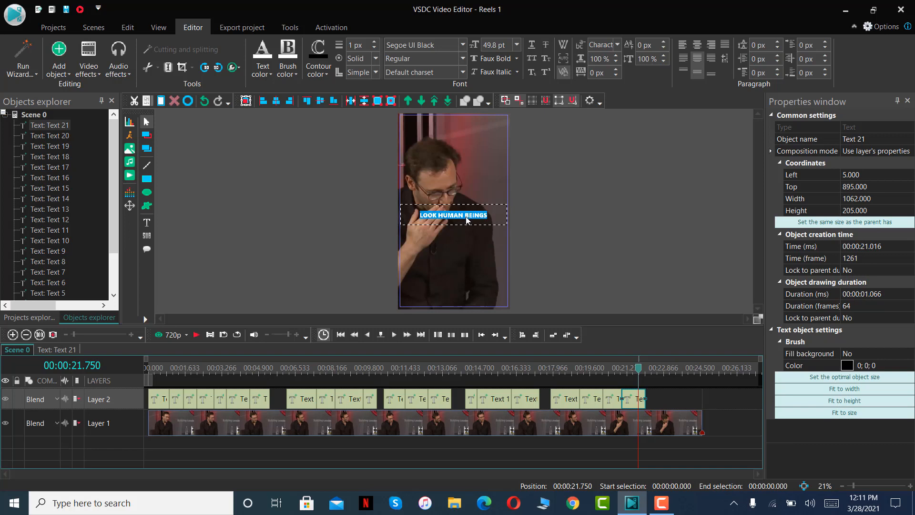
text(THEY ARE)
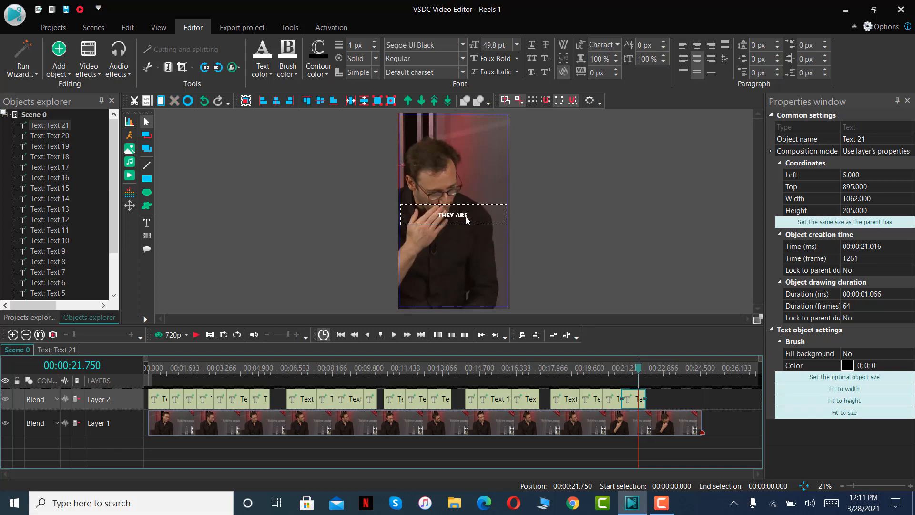
text( CURATING)
Fit a pasted caption copy on Layer 2 from 00:00:22.083 to 00:00:22.850 and replace its text with "THEIR SOCIAL MEDIA".
click(195, 337)
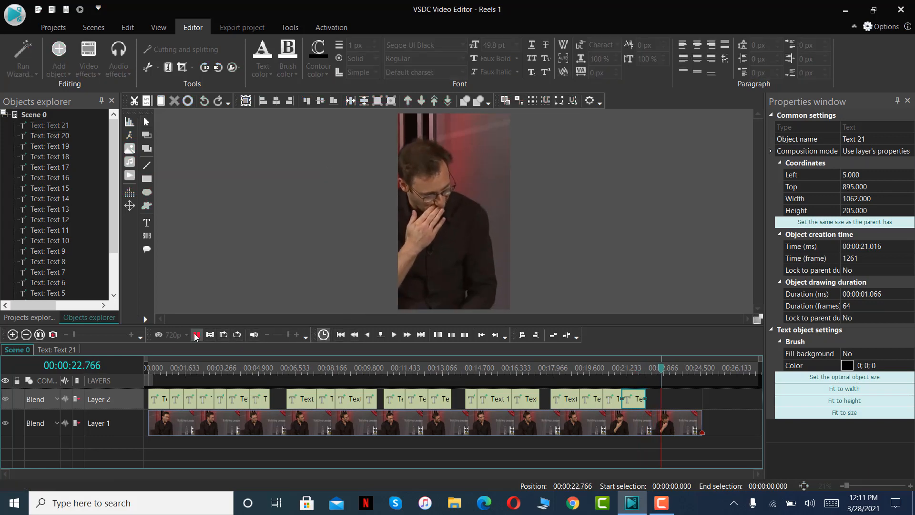
key(ctrl+v)
drag(162, 394, 662, 399)
click(655, 371)
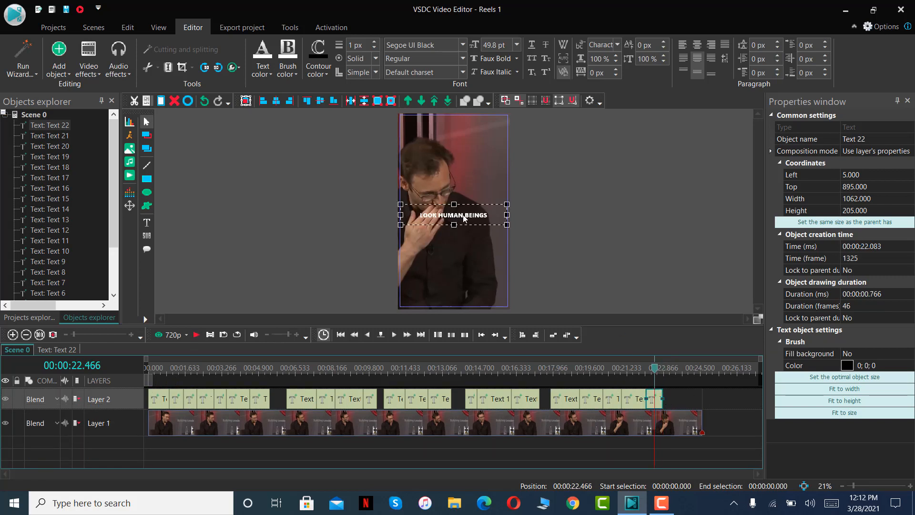
key(ctrl+a)
text(T)
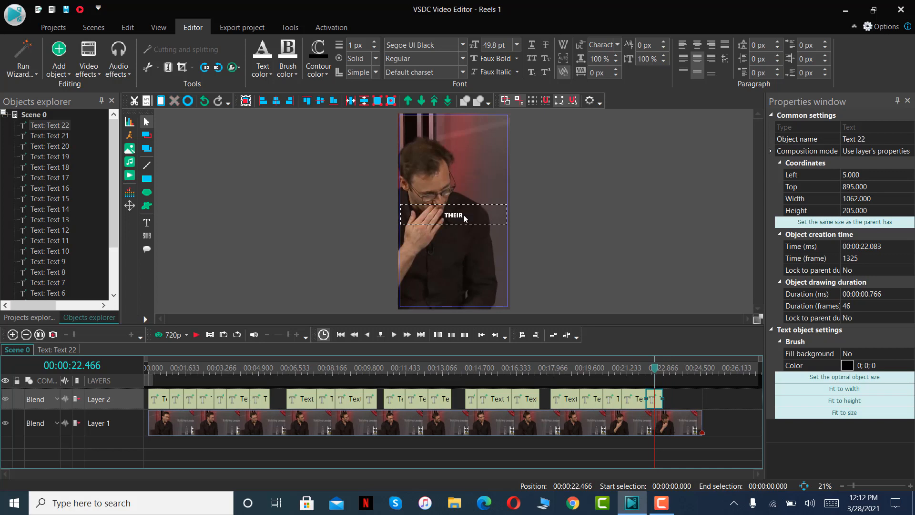
text(HEIR SOCIAL MEDIA)
Play to 00:00:23.883 and fit a pasted caption copy on Layer 2 from 00:00:22.850 to the end of the video clip.
click(196, 334)
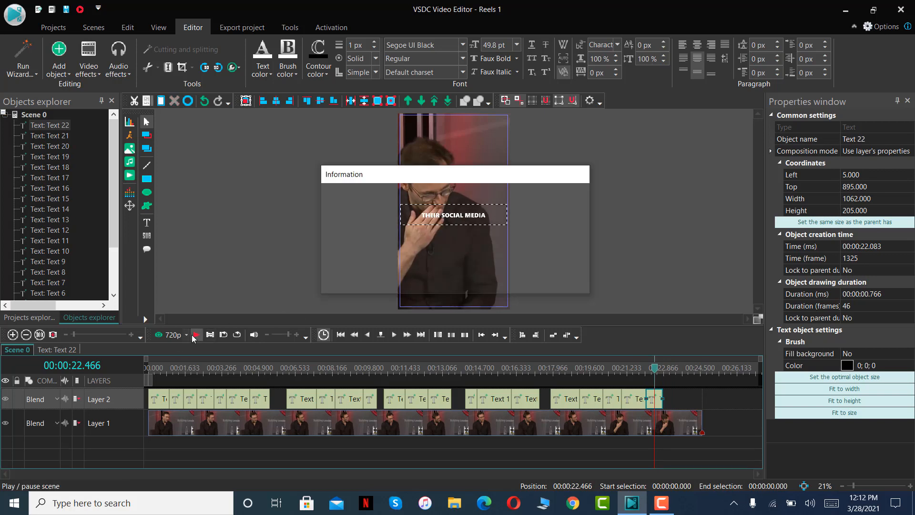
click(194, 335)
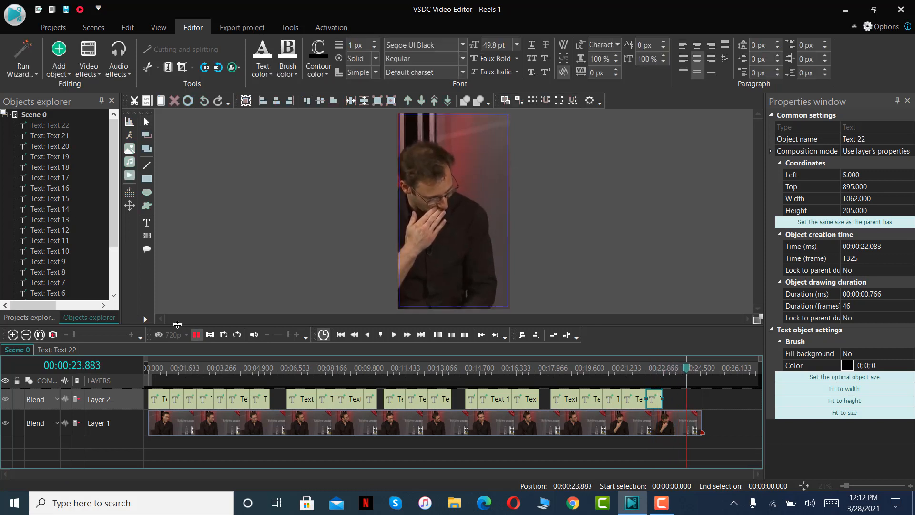
key(ctrl+v)
drag(160, 393, 701, 400)
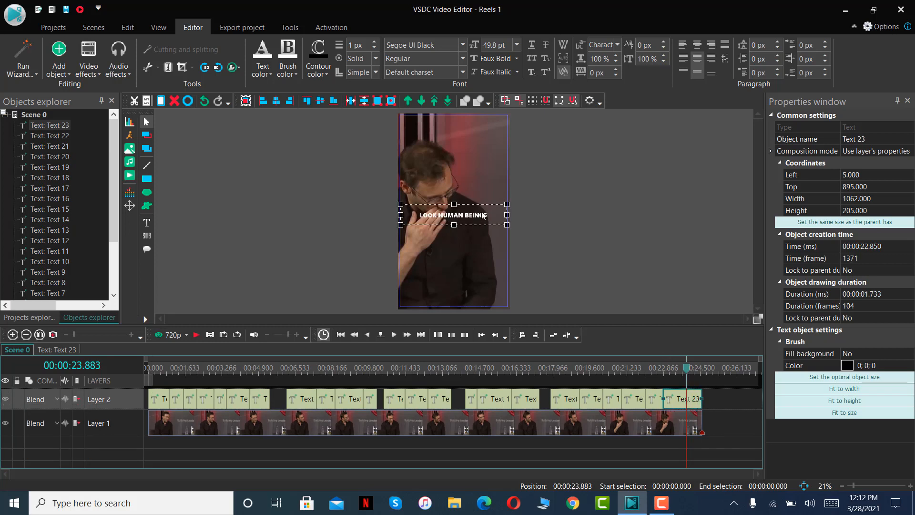
Replace the last caption's text with "THAT'S NOT REALLY THEIR LIFE".
double_click(482, 215)
text(TH)
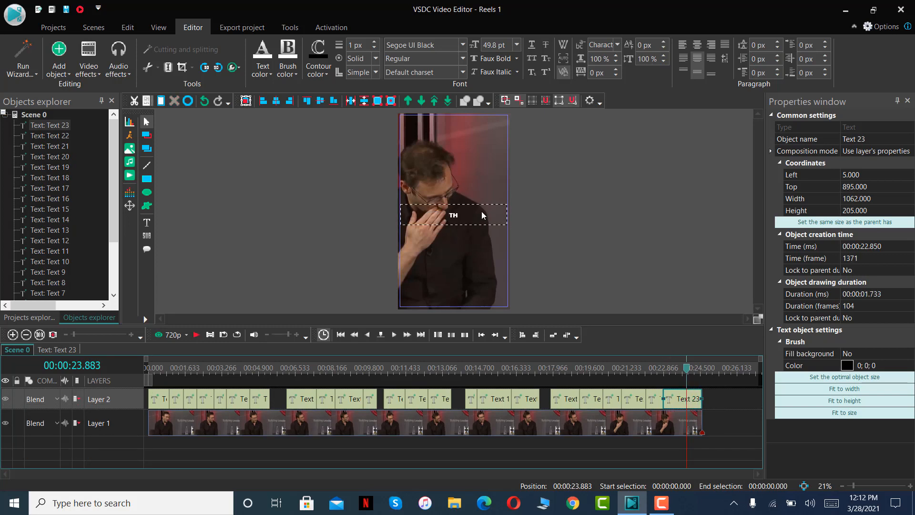
text(AT'S NOT REALLY THEIR LIFE)
click(723, 405)
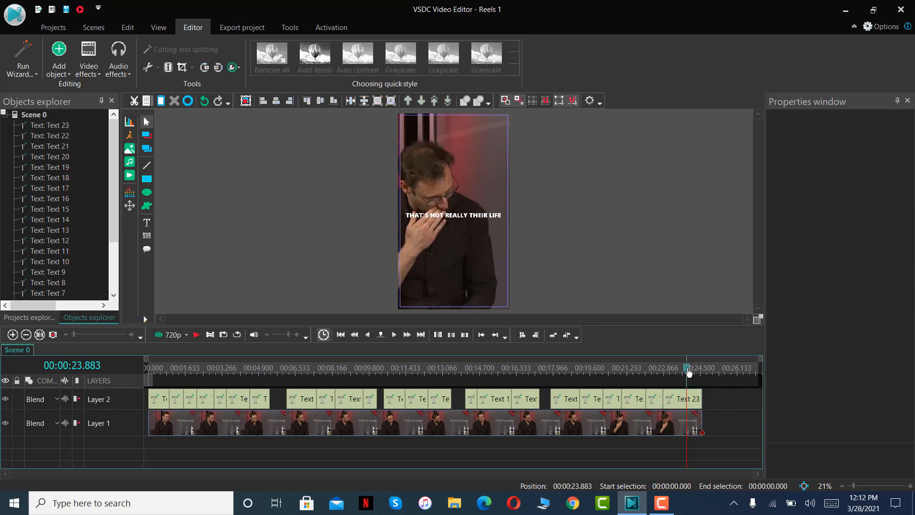
Play the reel from the start to its end to check all captions, and return the playhead to 00:00:00.000.
drag(687, 370, 70, 399)
key(Home)
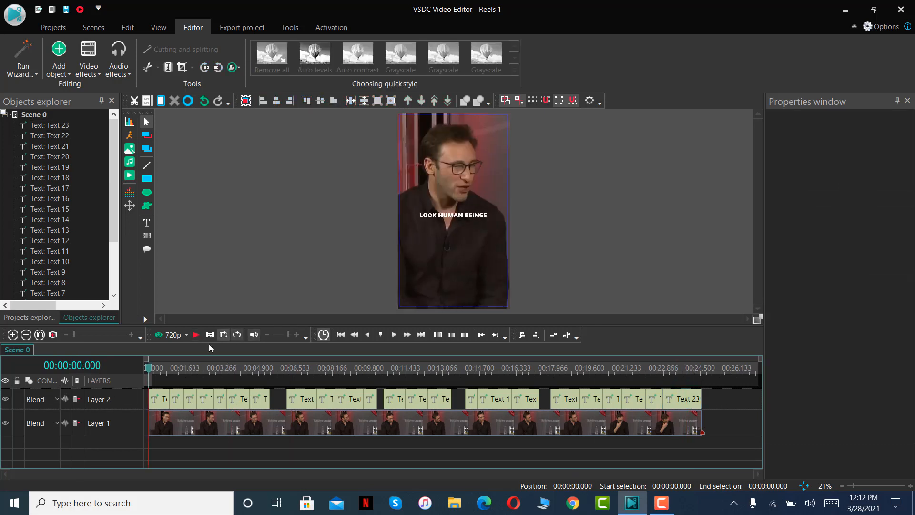
click(194, 335)
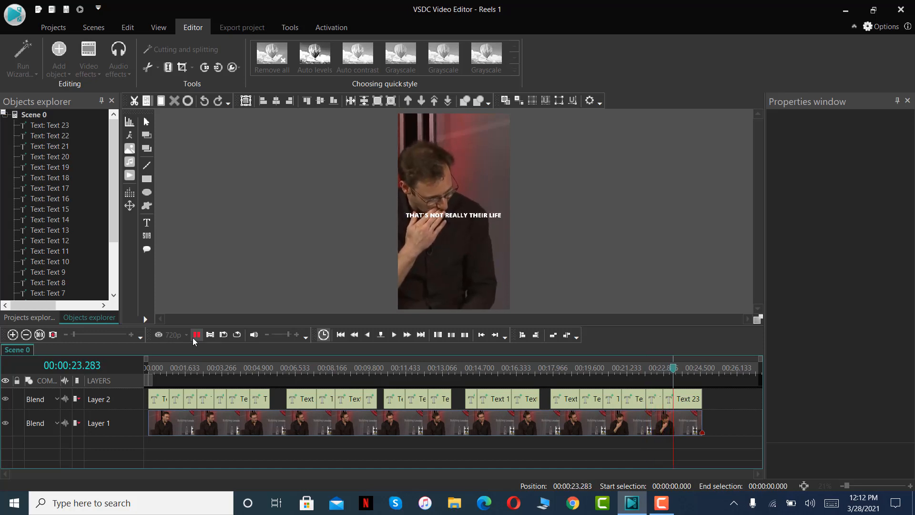
click(195, 335)
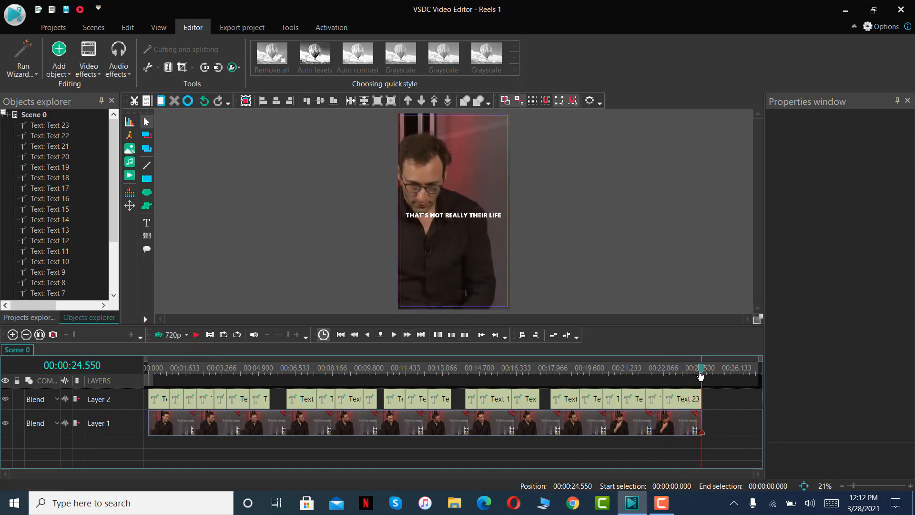
drag(701, 373, 79, 402)
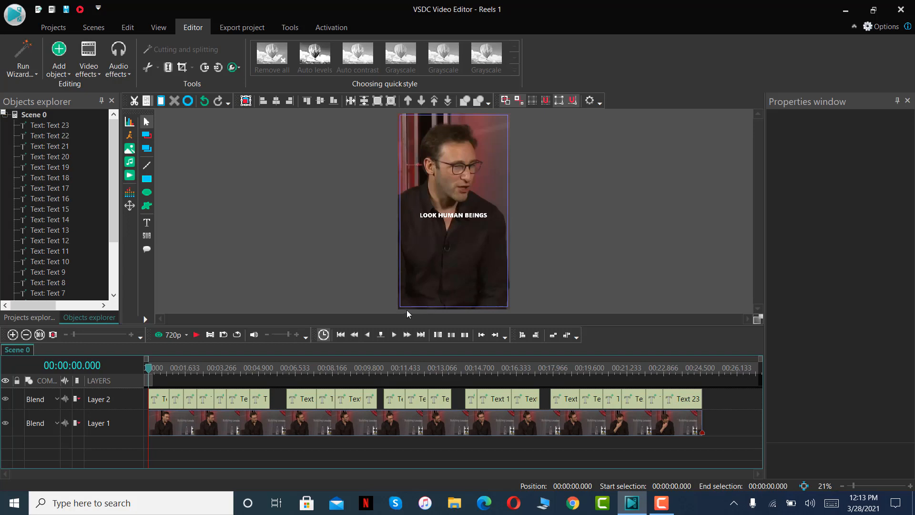
Draw a rectangle about 1062 by 57 px along the frame's bottom edge, on a new layer starting from the cursor position.
click(147, 179)
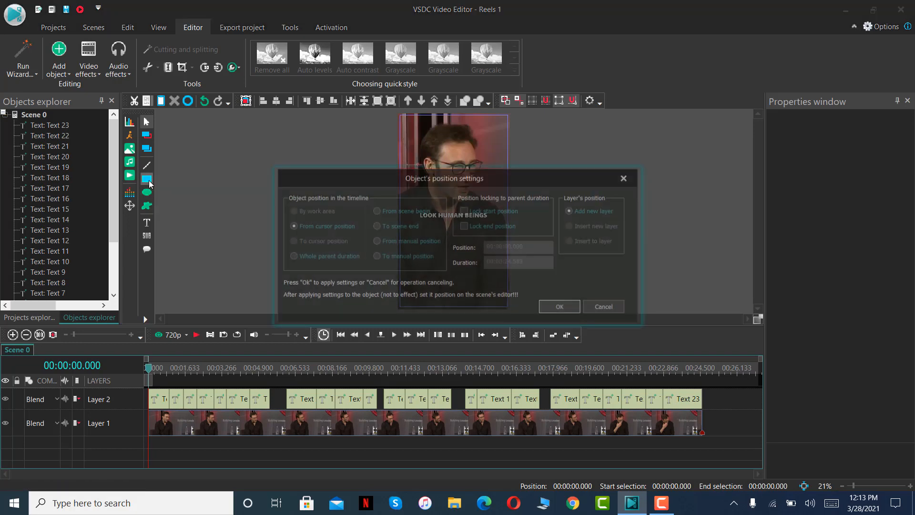
click(560, 307)
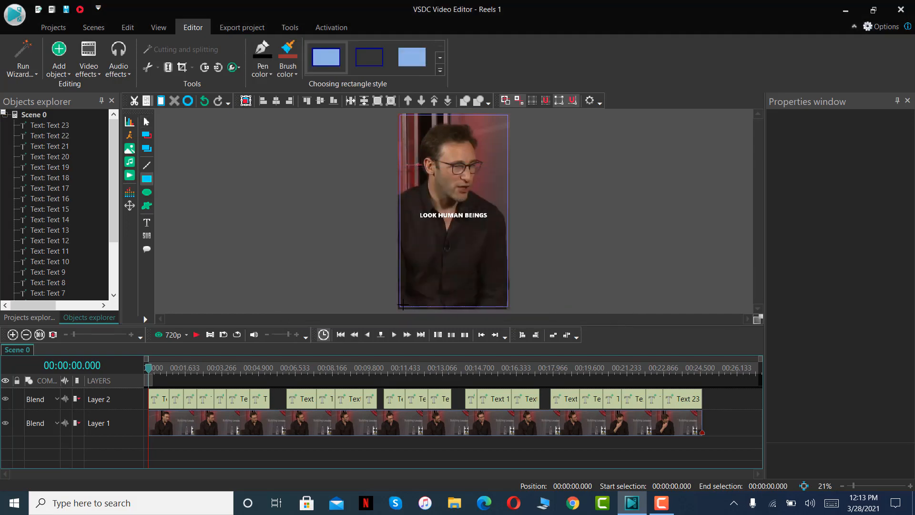
drag(399, 303, 506, 309)
click(556, 291)
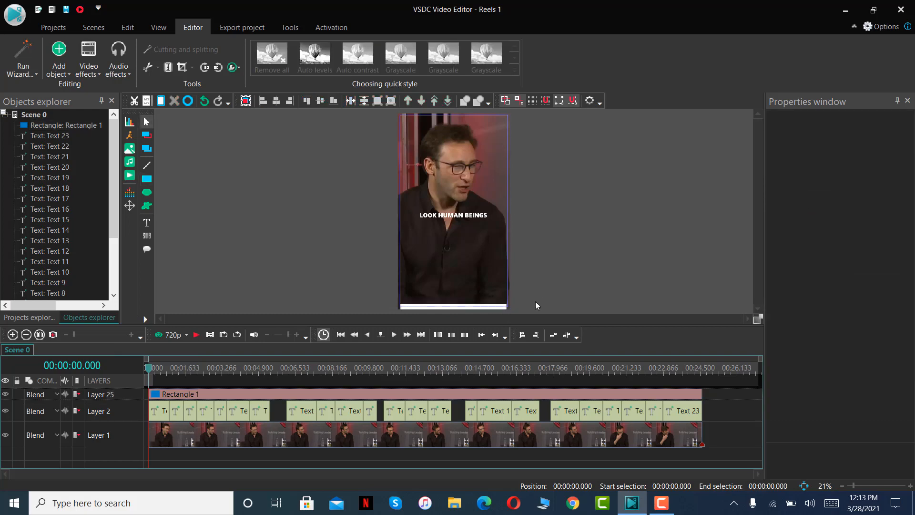
click(506, 309)
drag(508, 306, 509, 307)
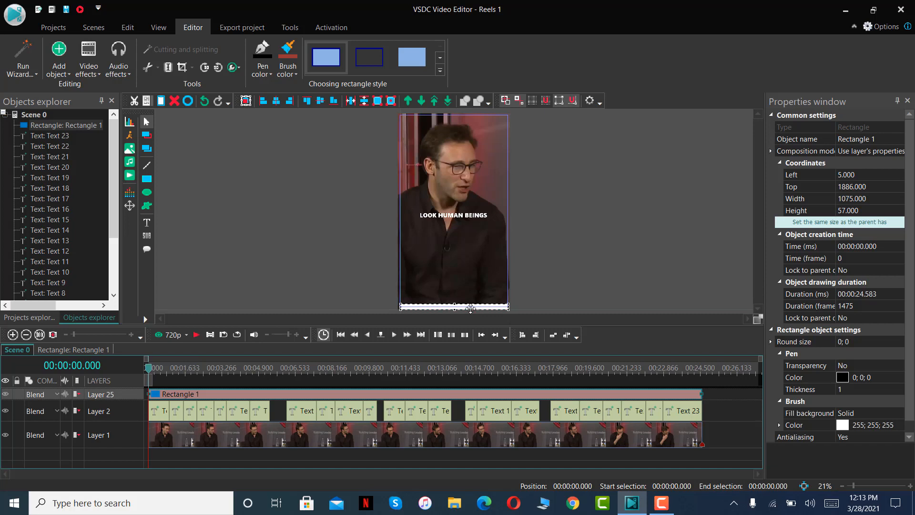
drag(508, 306, 508, 306)
click(527, 295)
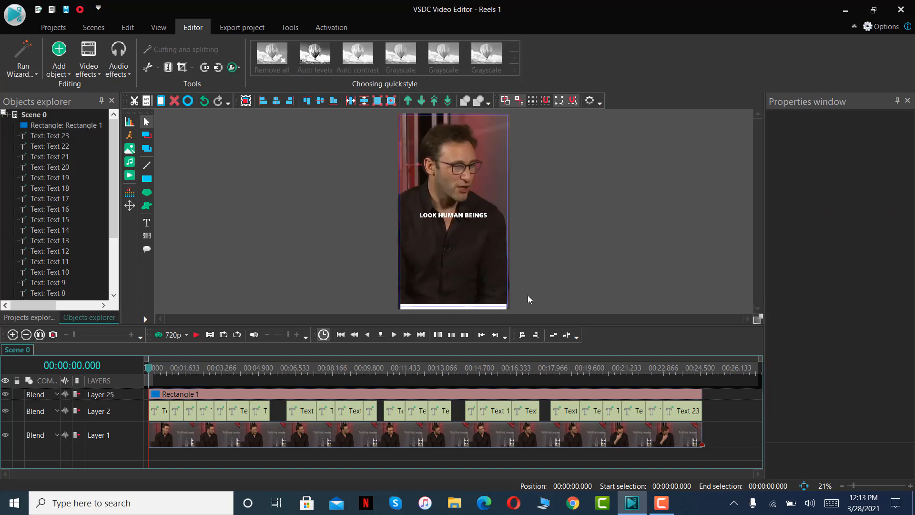
Set the bottom rectangle's brush color to light green (146; 208; 80).
click(456, 307)
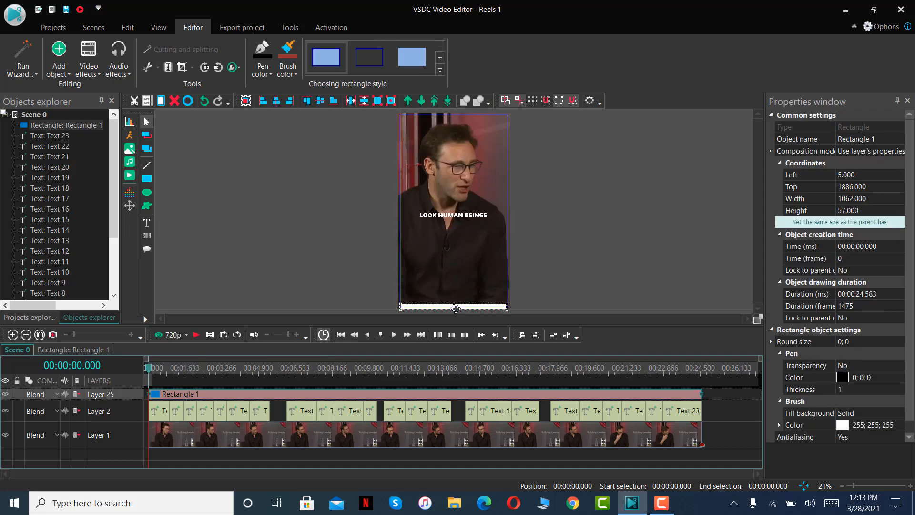
click(454, 308)
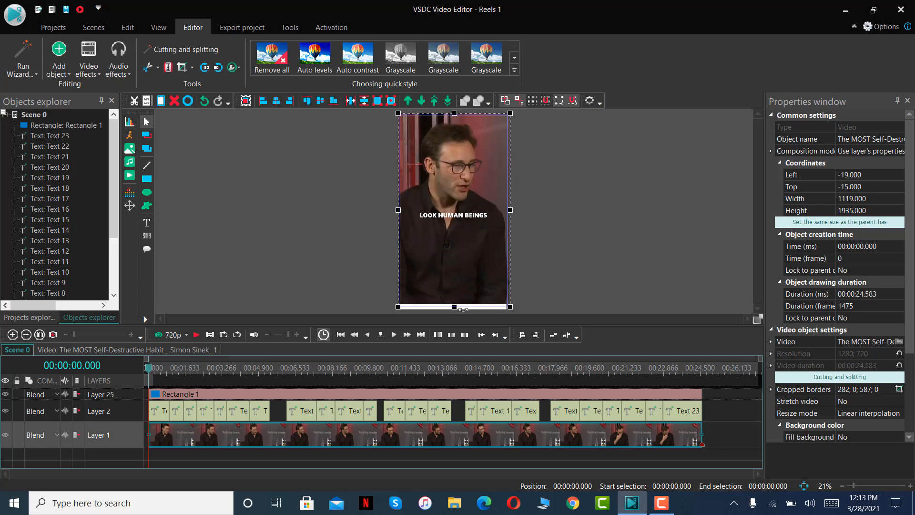
click(564, 292)
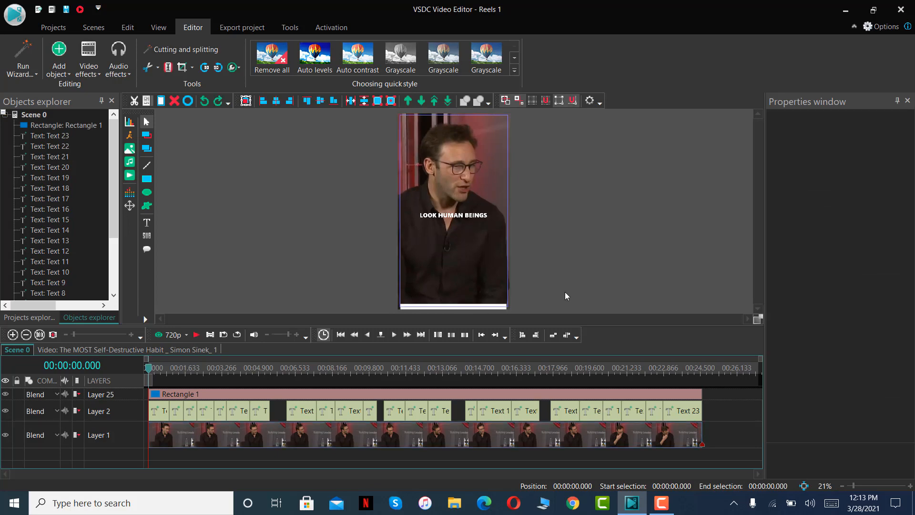
click(496, 307)
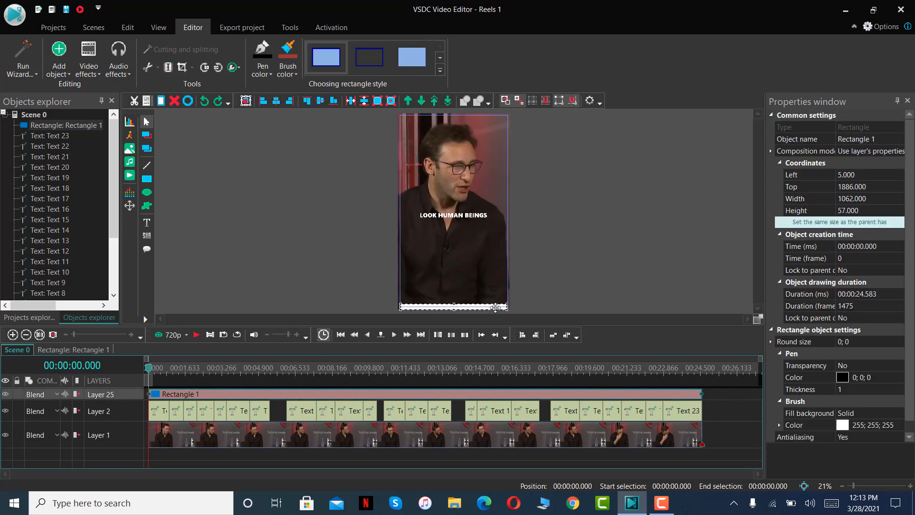
click(287, 71)
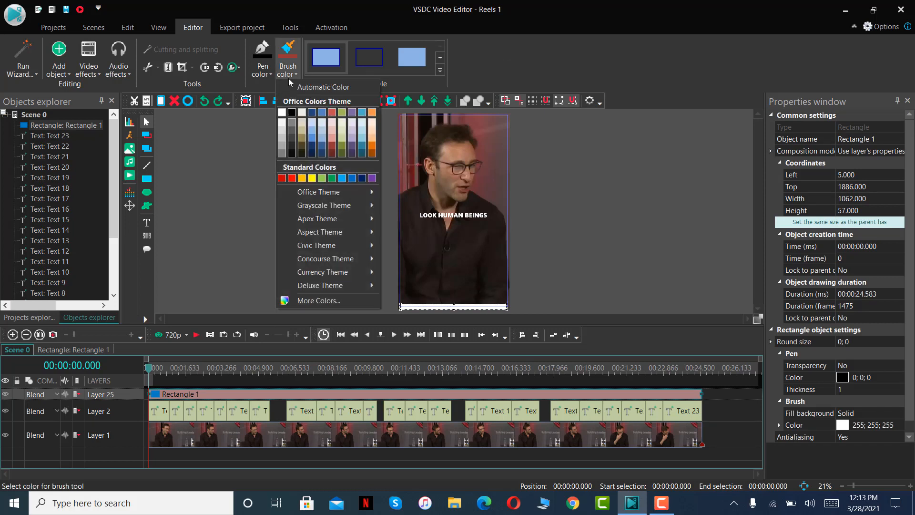
click(321, 178)
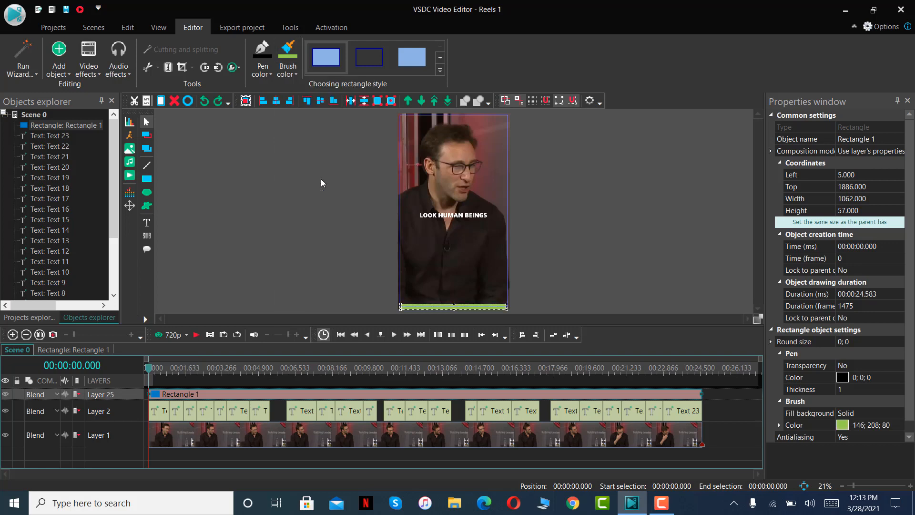
click(563, 281)
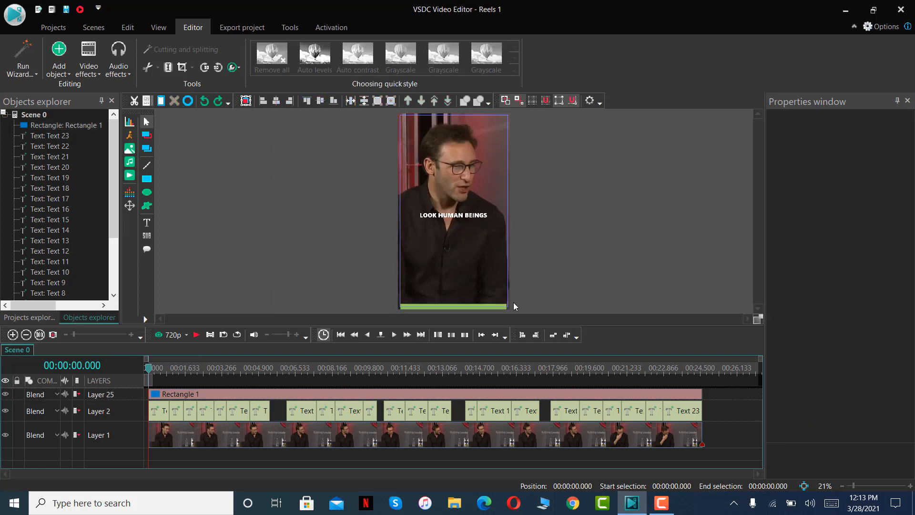
Stretch the green rectangle to the frame's full width, with its left edge at 0 and a width of 1080 px.
click(501, 307)
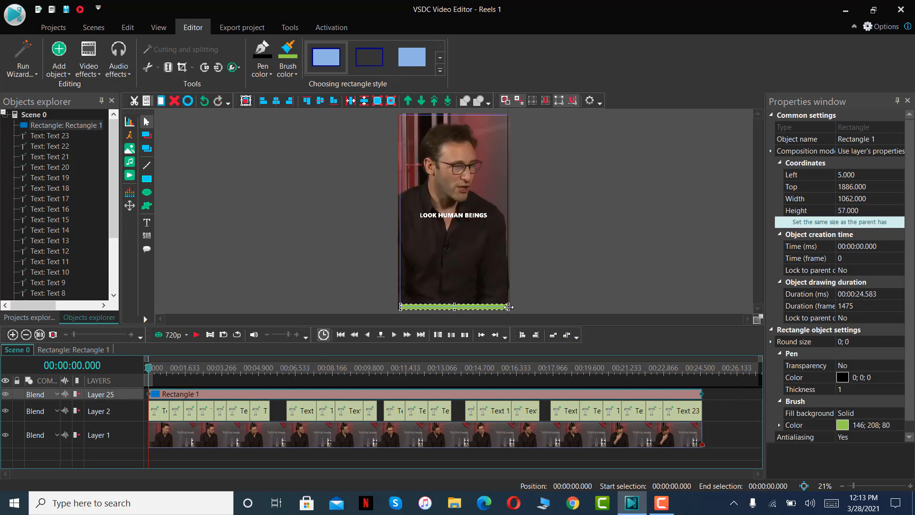
click(574, 269)
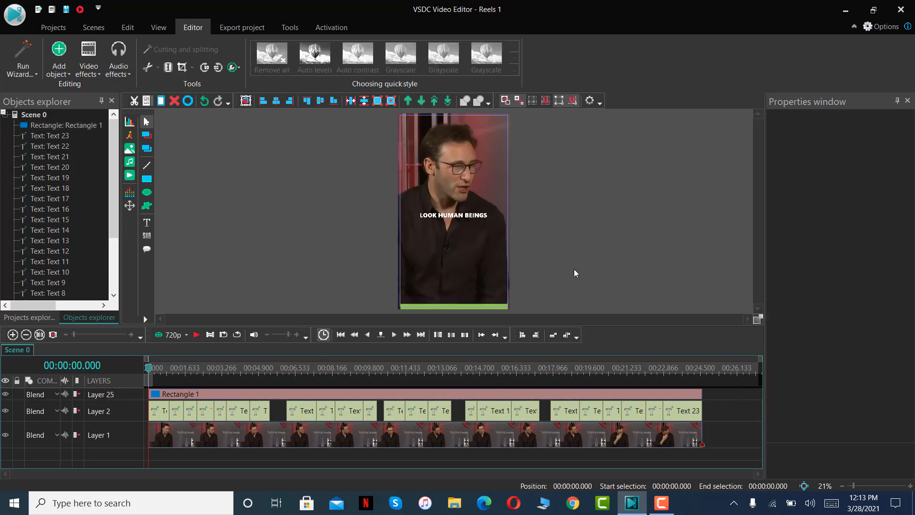
click(405, 308)
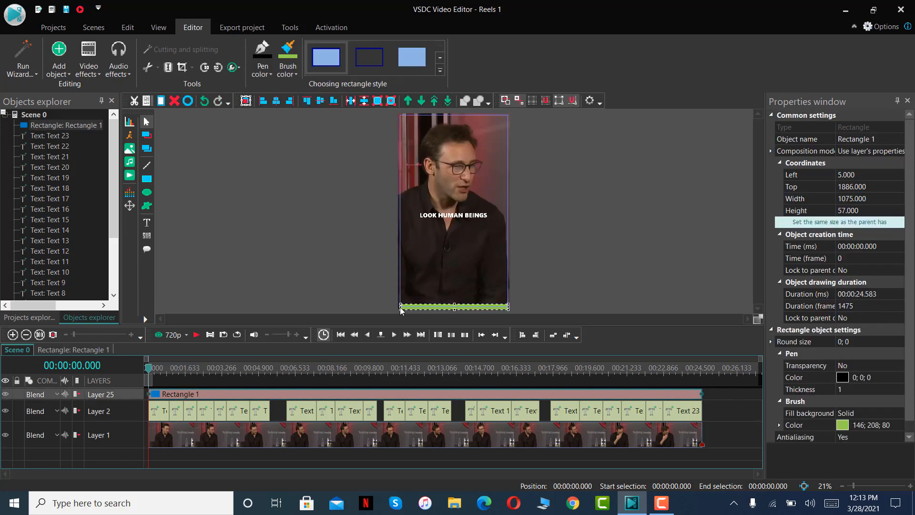
drag(400, 306, 400, 306)
click(590, 254)
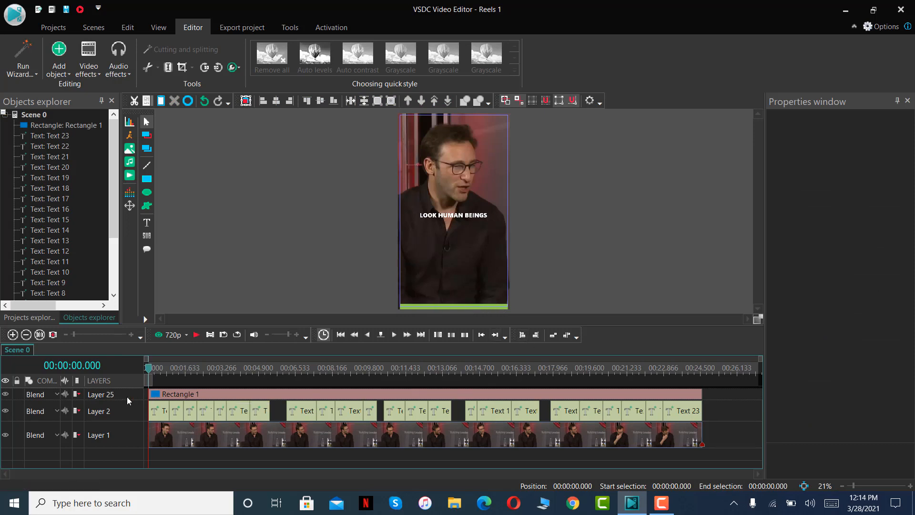
Add a Movement to the rectangle lasting to the object end, from off-frame left (X1 -519, Y1 1929) to the frame's bottom center, and play it back.
double_click(198, 396)
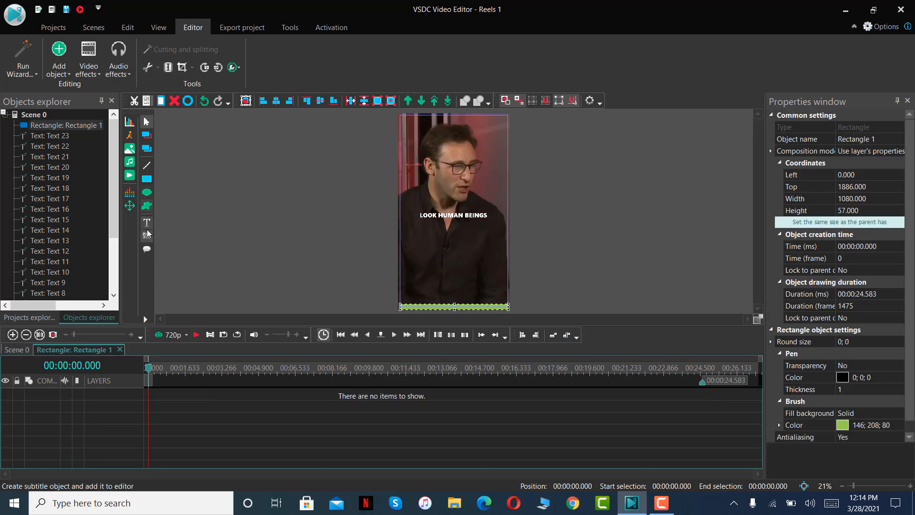
click(130, 208)
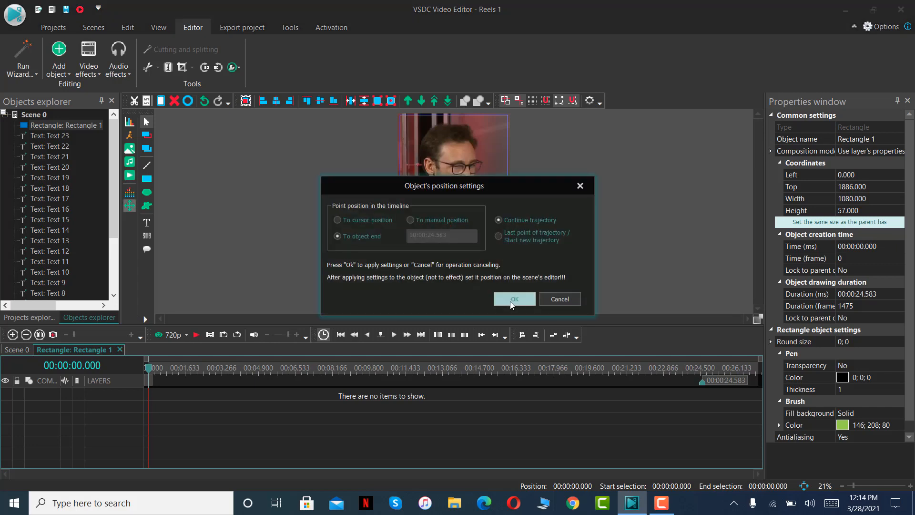
click(514, 299)
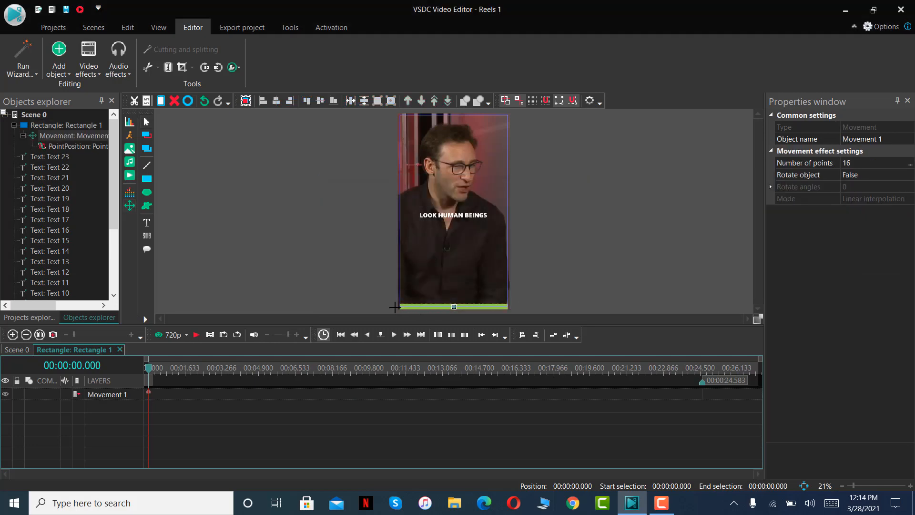
click(383, 305)
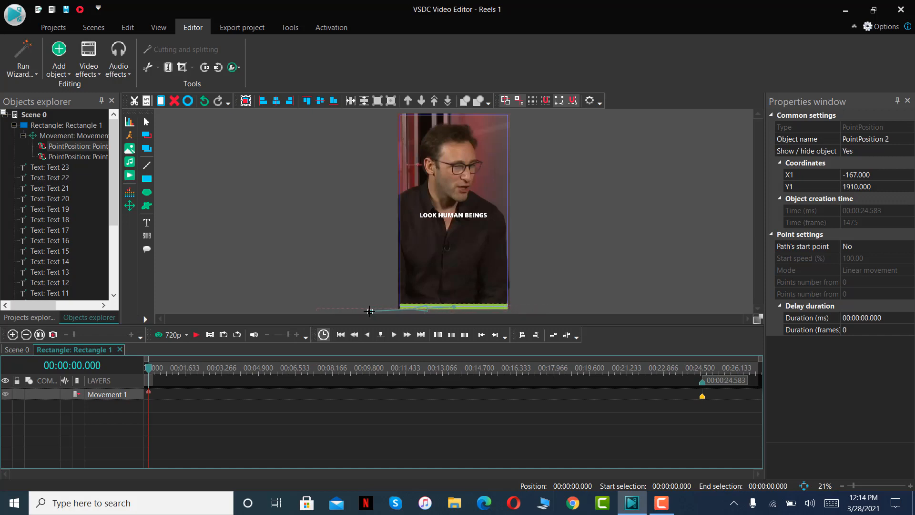
click(365, 309)
drag(454, 307, 347, 308)
click(389, 307)
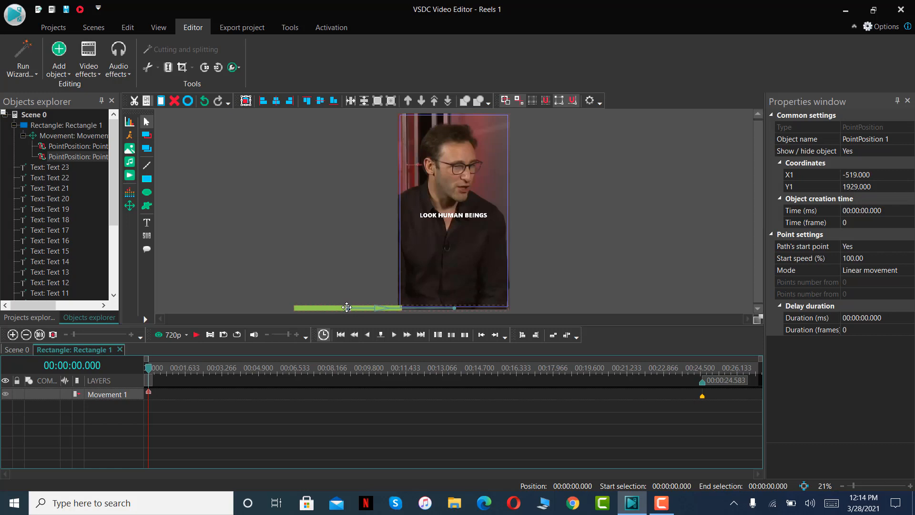
click(192, 338)
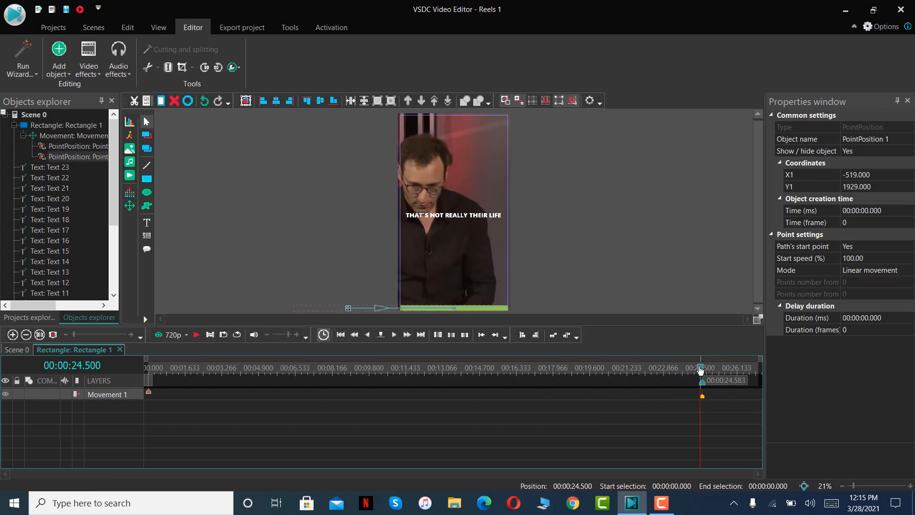
drag(699, 369, 148, 369)
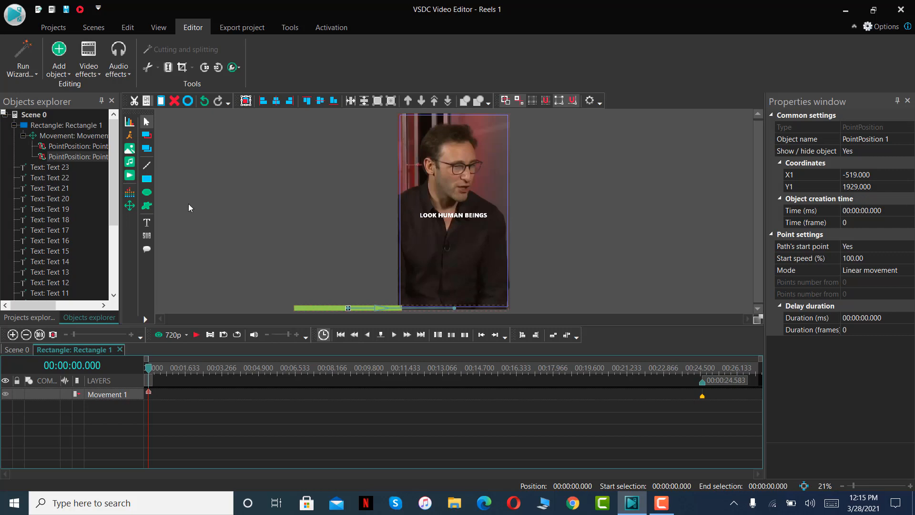
click(132, 151)
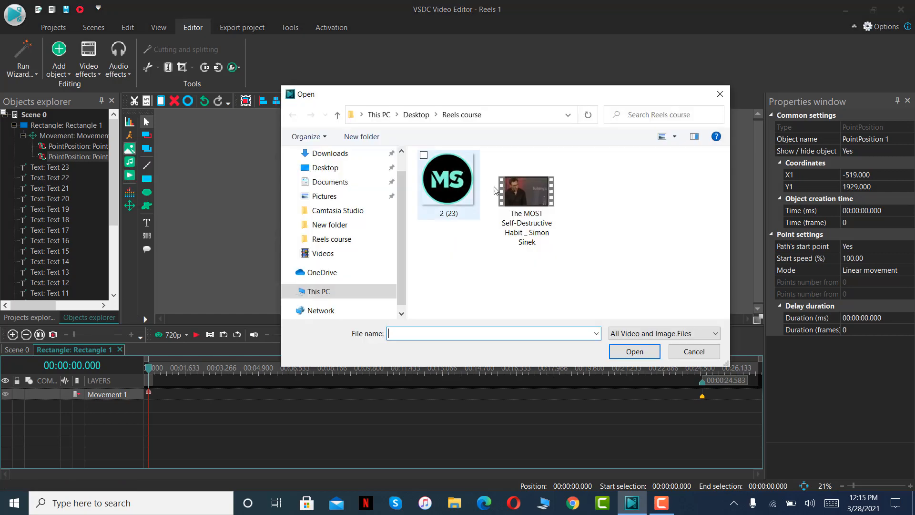
click(445, 194)
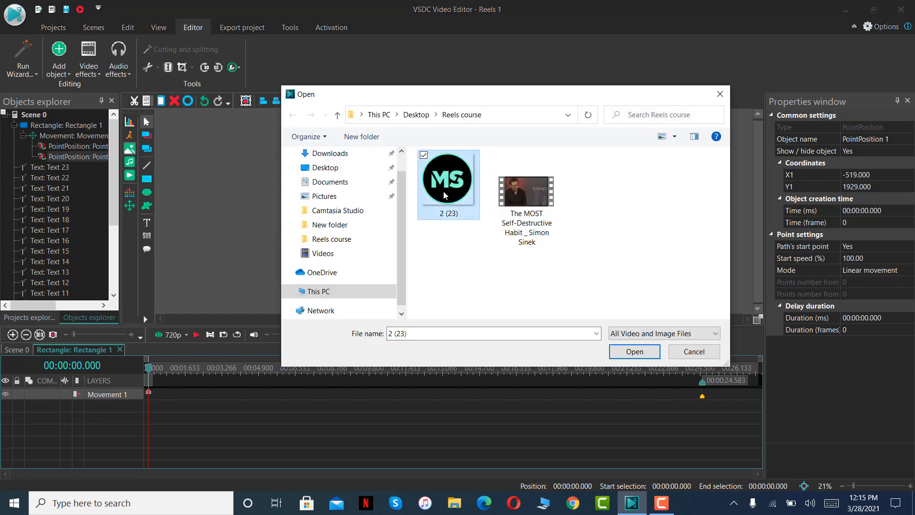
click(636, 351)
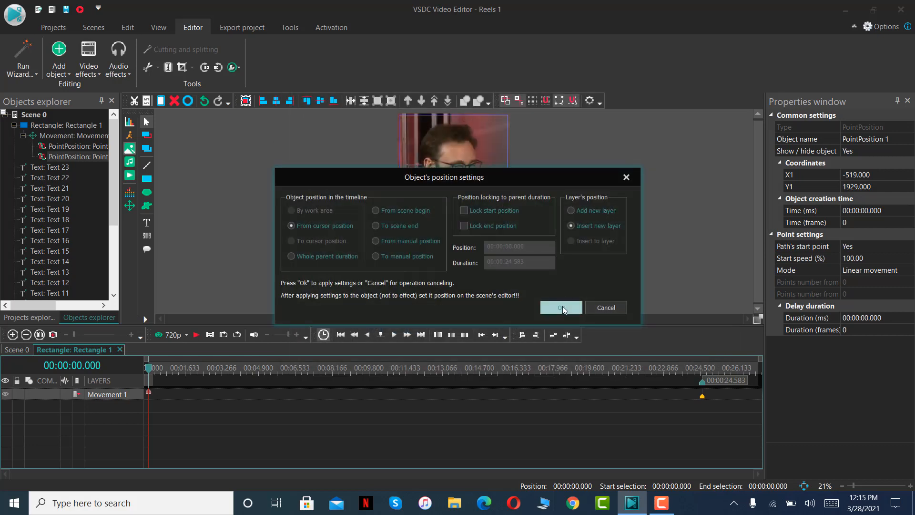
click(561, 307)
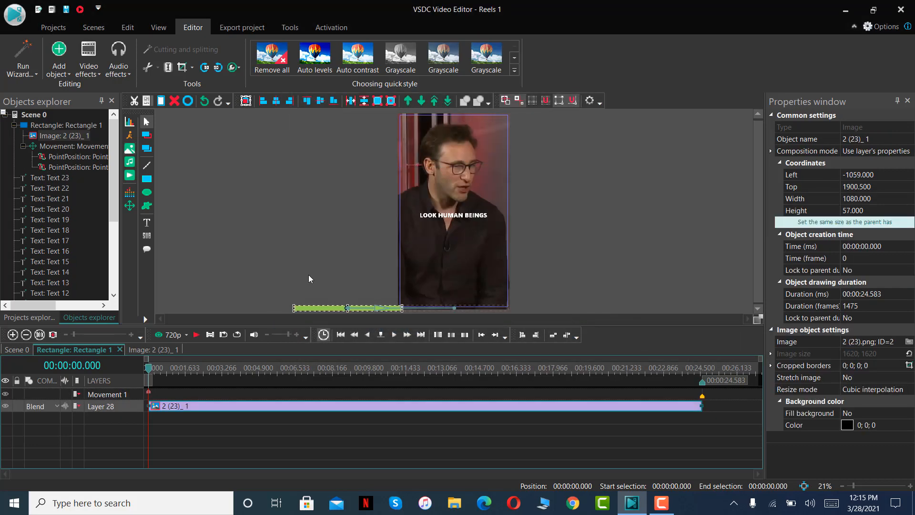
click(157, 369)
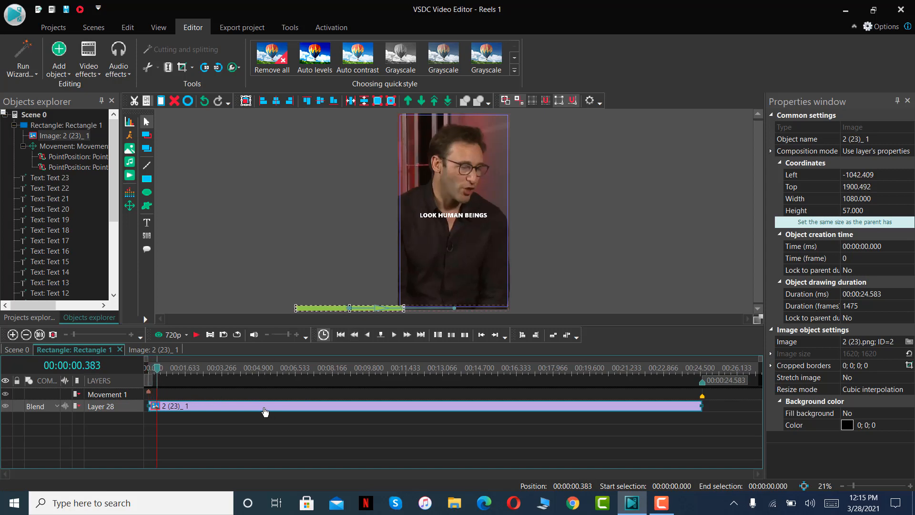
key(Delete)
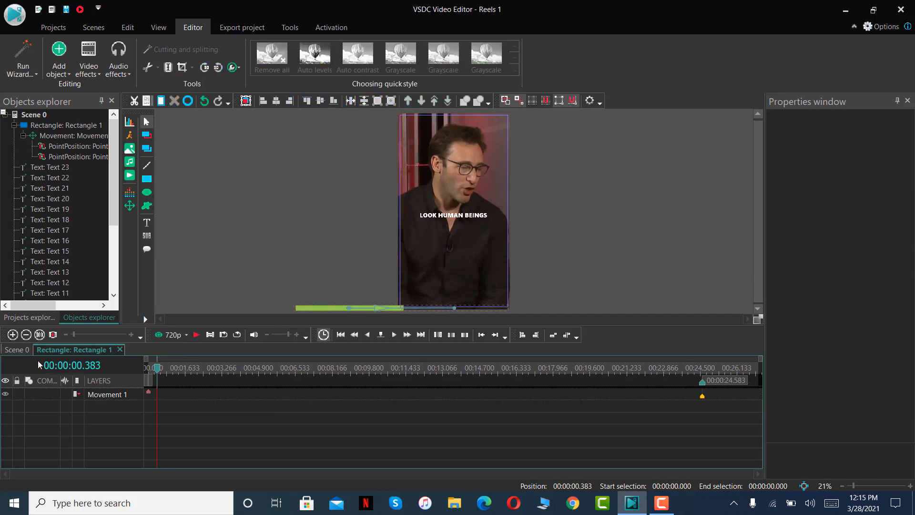
Add the logo image 2 (23) to Scene 0 on the rectangle's layer and lower its upper edge to 457 px.
click(21, 349)
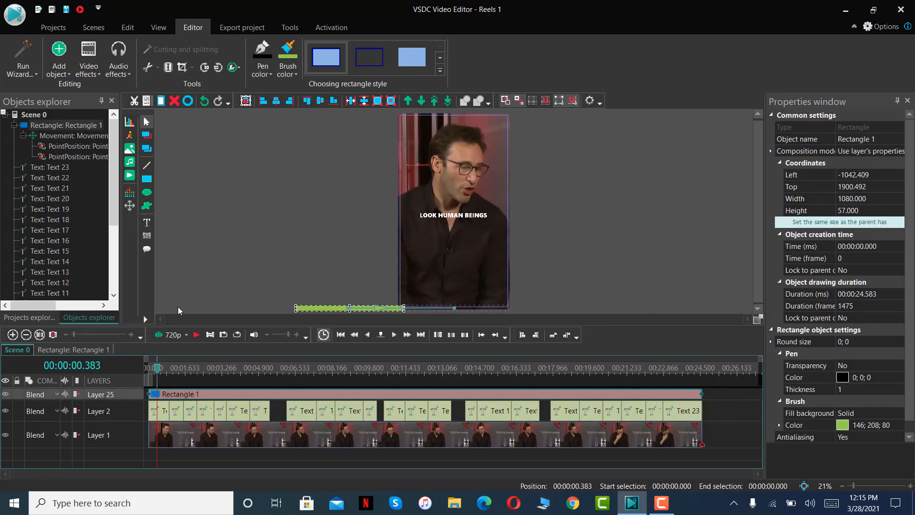
click(58, 350)
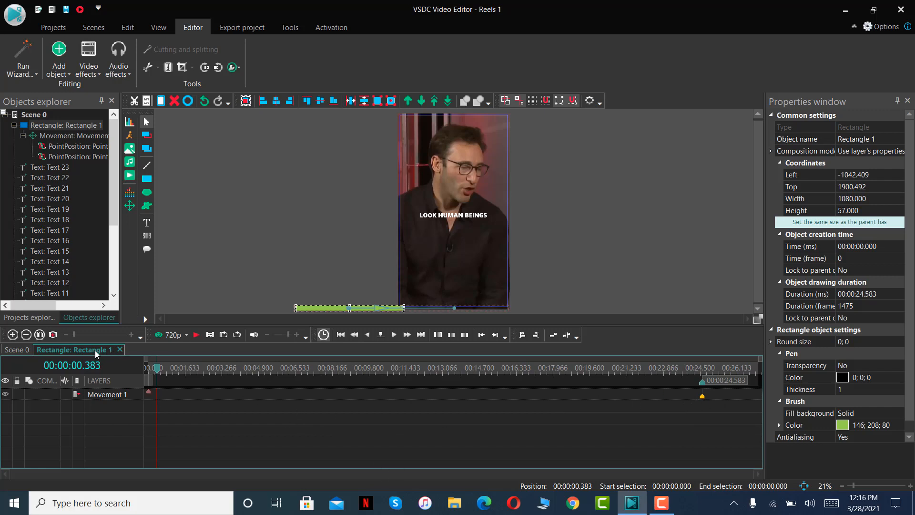
click(17, 351)
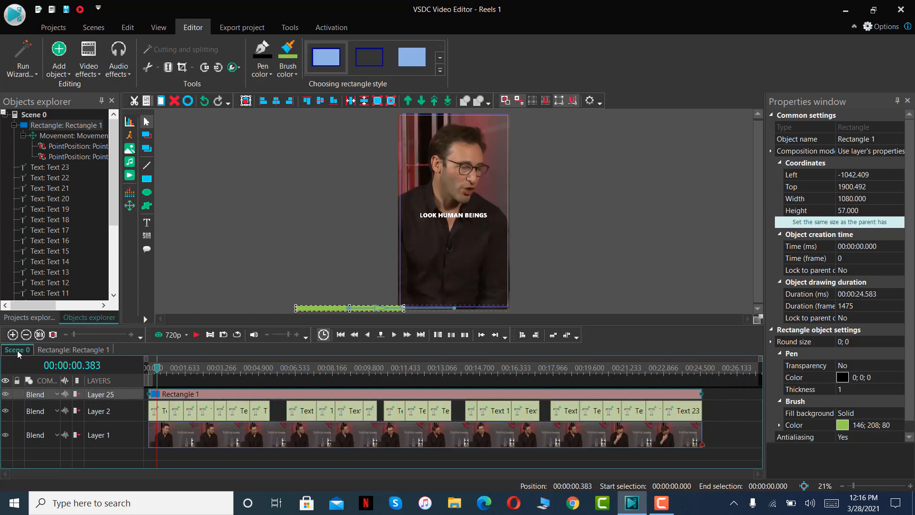
click(129, 149)
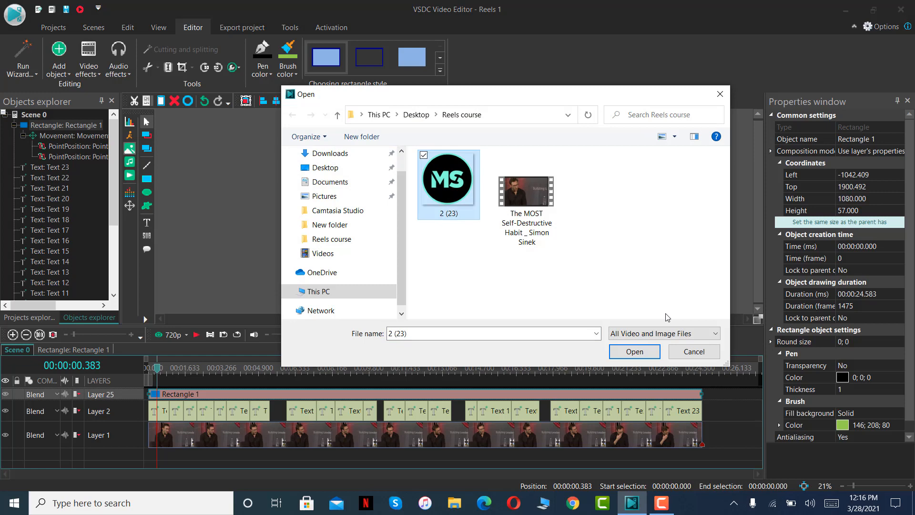
click(629, 352)
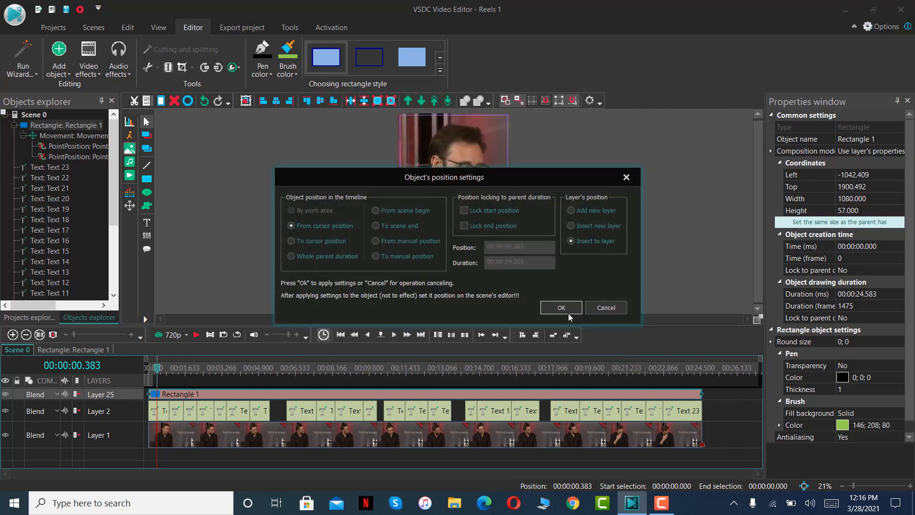
click(561, 308)
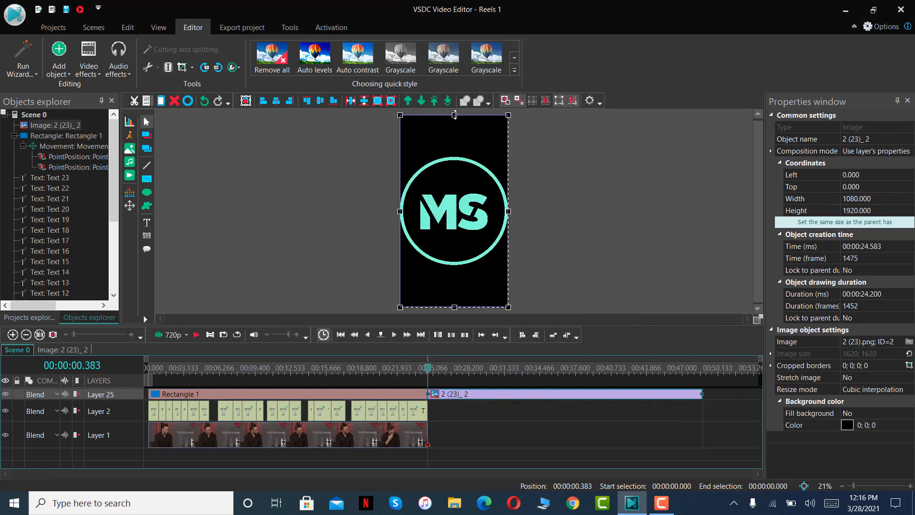
drag(454, 115, 455, 160)
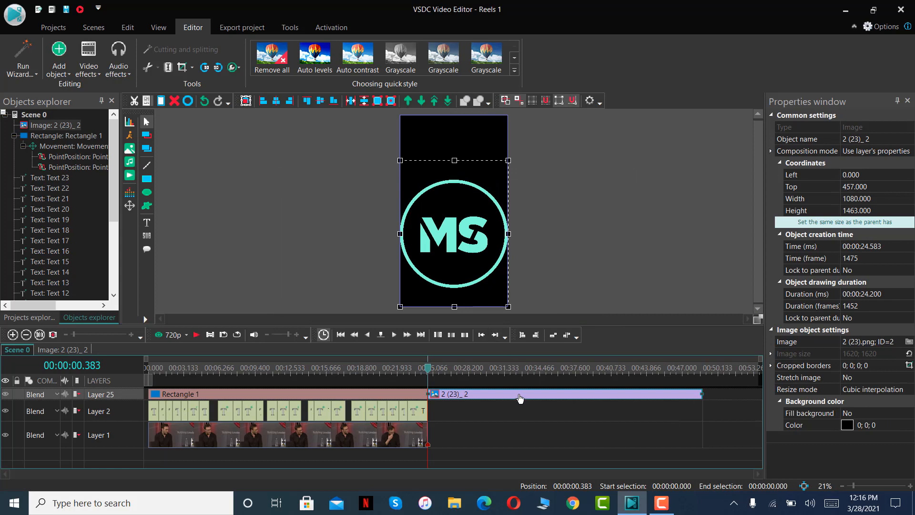
Add a layer, move the logo image onto it starting at 00:00:00.000, and extend its duration to 00:00:24.583.
drag(136, 385, 208, 382)
right_click(118, 453)
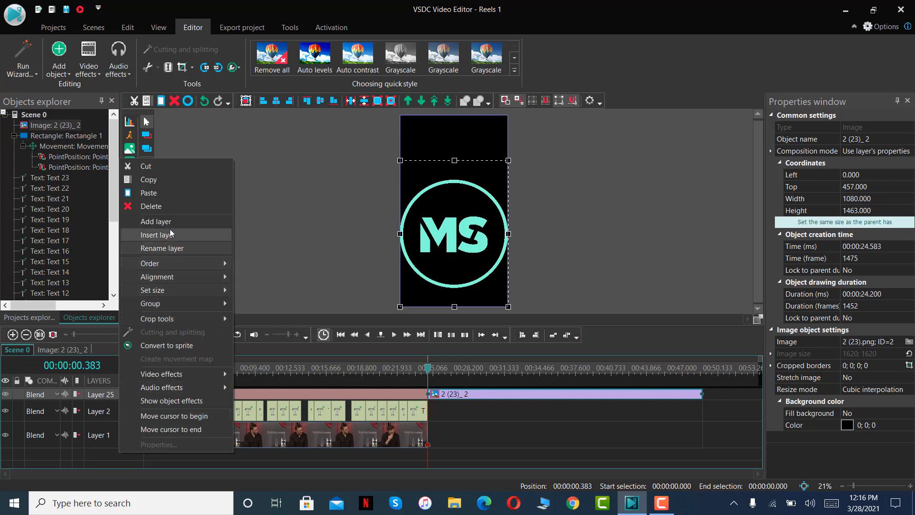
click(156, 222)
drag(505, 405, 227, 393)
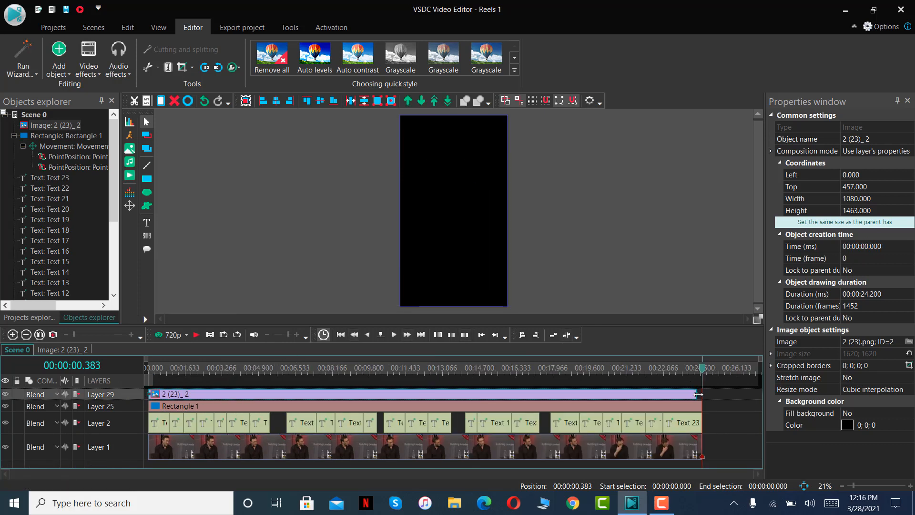
drag(700, 394, 702, 393)
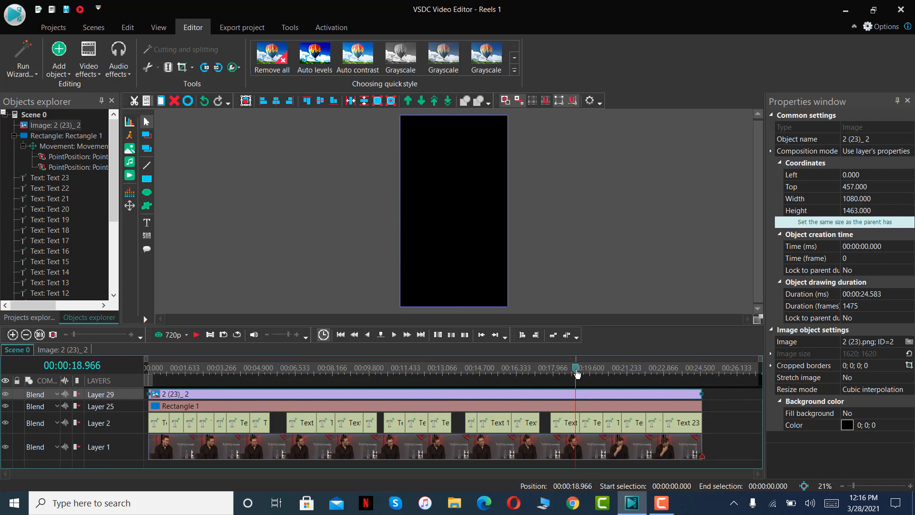
Shrink the logo image to about 149 px high, placed just above the frame's bottom edge.
drag(575, 370, 325, 368)
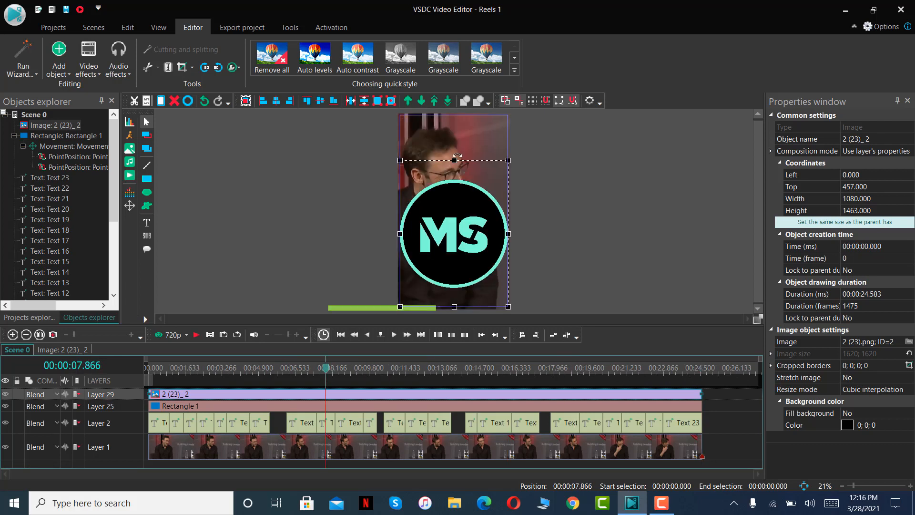
drag(454, 159, 459, 296)
click(302, 245)
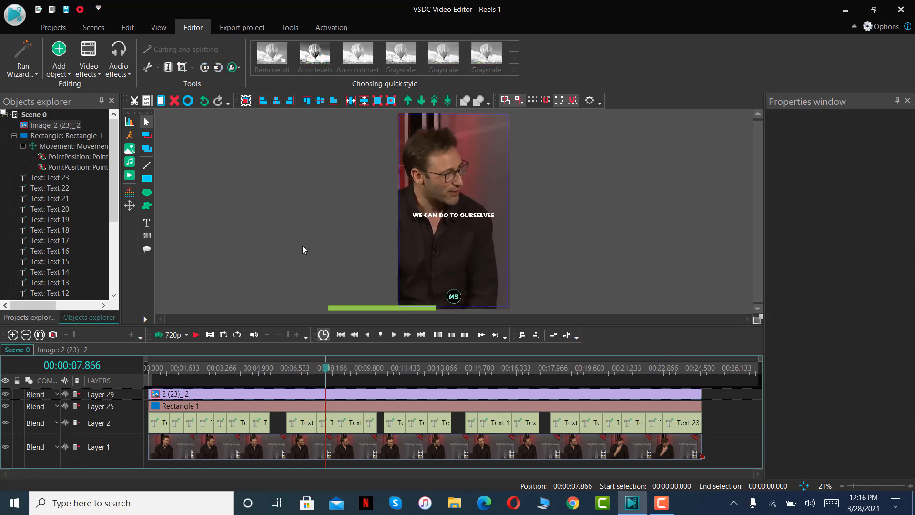
Set the progress bar rectangle's brush color to turquoise #80FFDB, sampled from the logo.
click(367, 308)
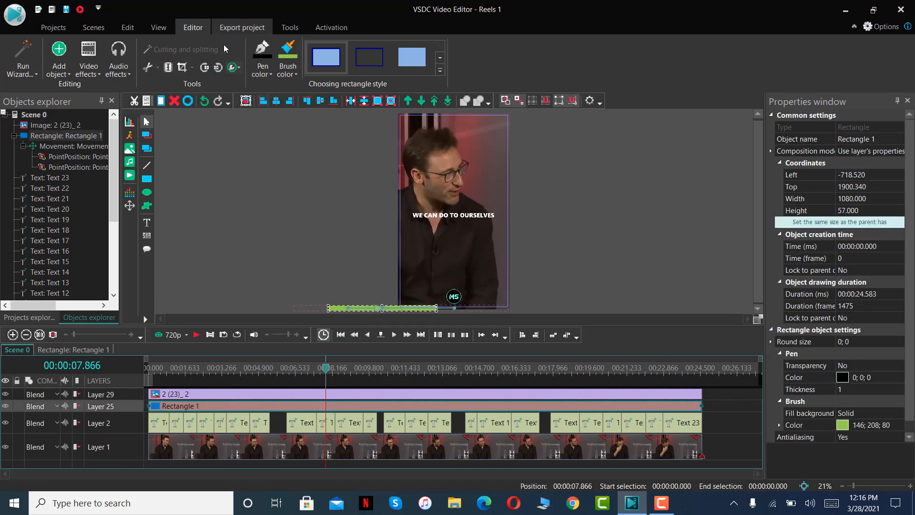
click(287, 70)
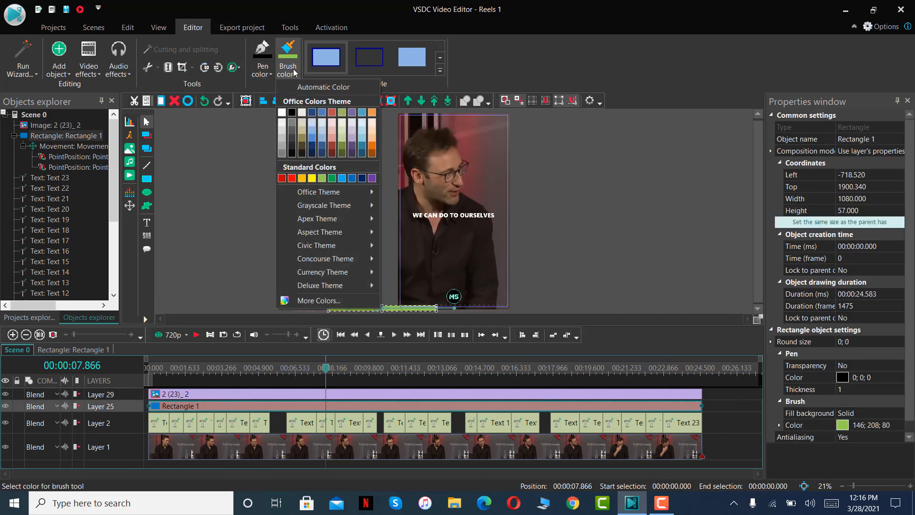
click(367, 300)
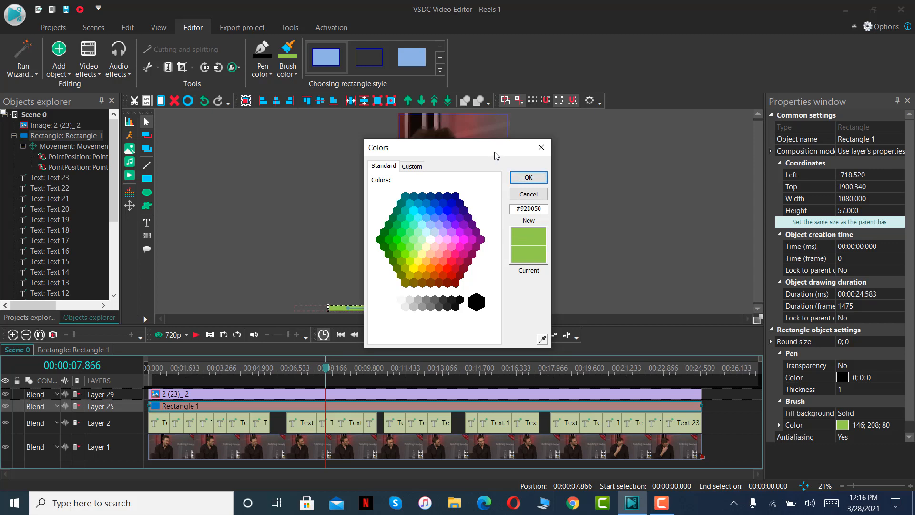
drag(524, 143, 301, 118)
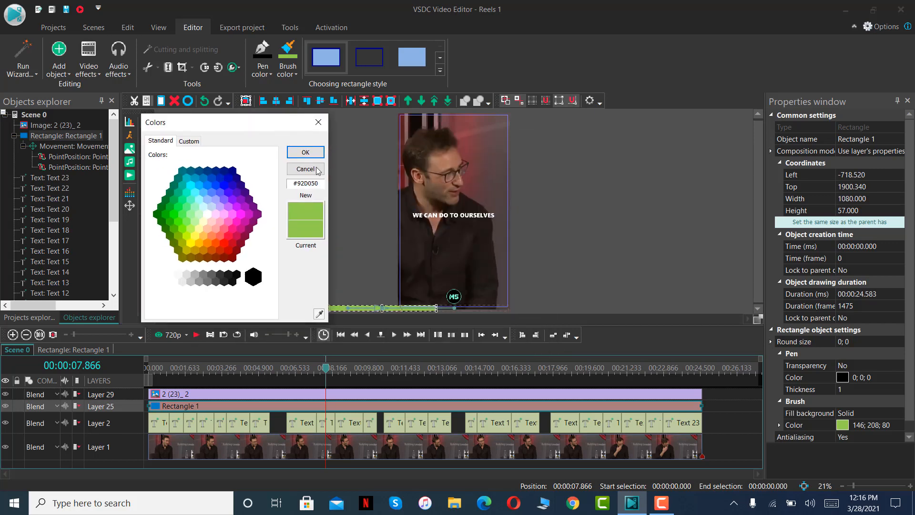
click(319, 315)
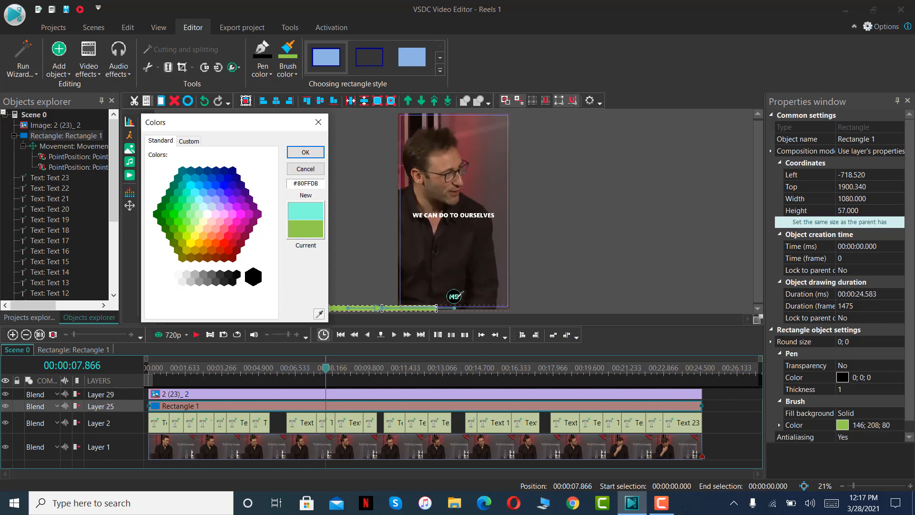
click(305, 152)
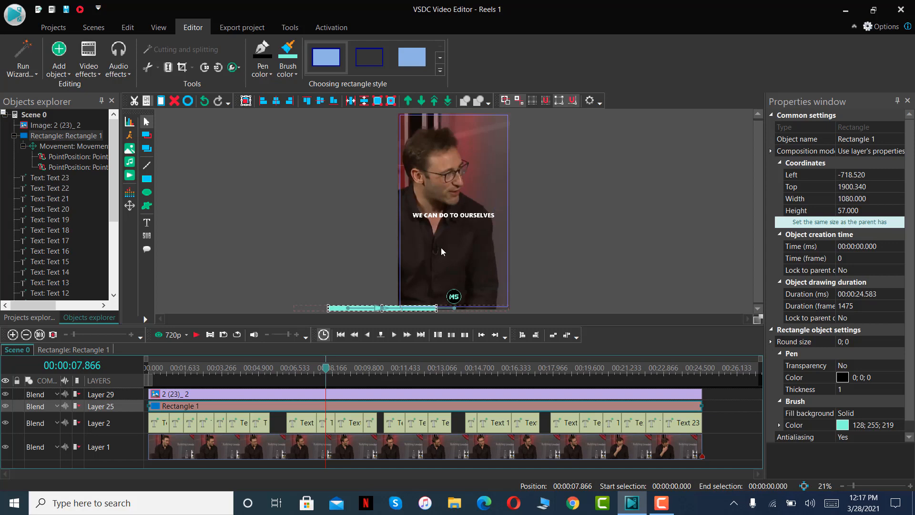
Slightly enlarge the logo image above the progress bar, then play back the whole reel from the start and rewind it.
click(454, 296)
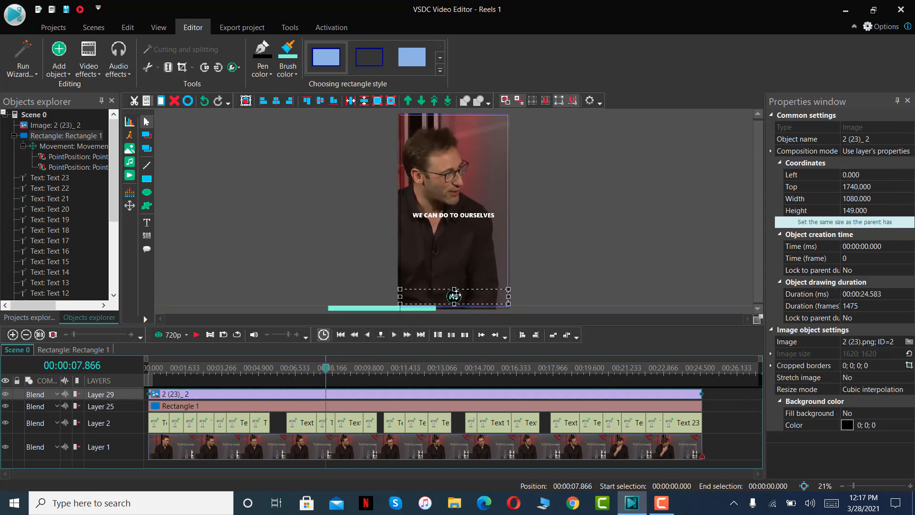
click(603, 259)
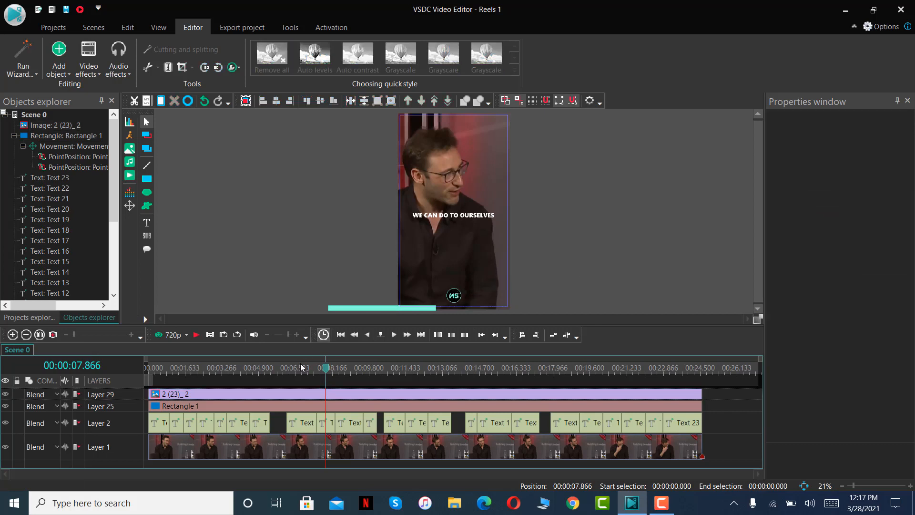
drag(323, 369, 142, 381)
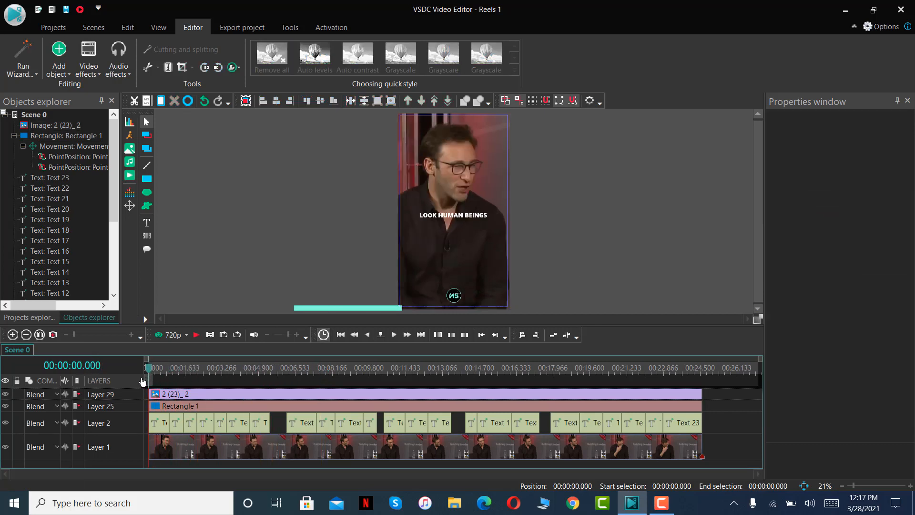
click(195, 335)
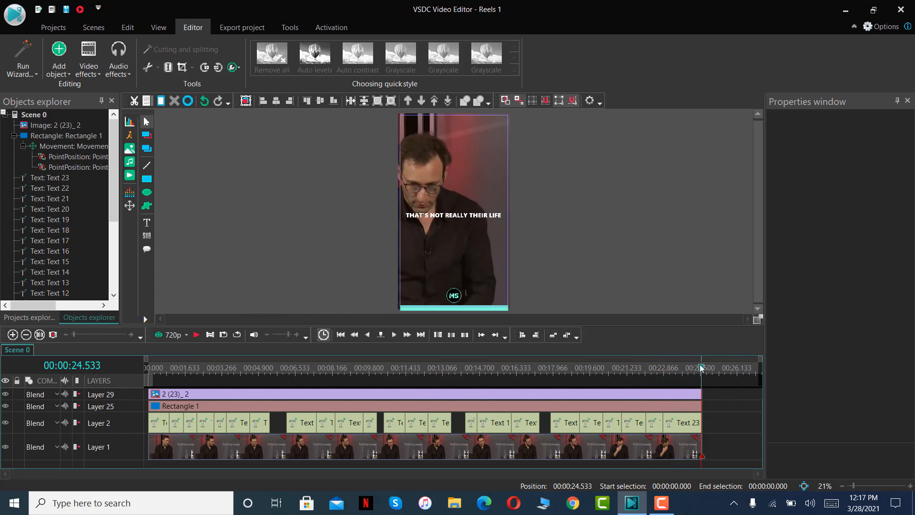
drag(701, 369, 104, 387)
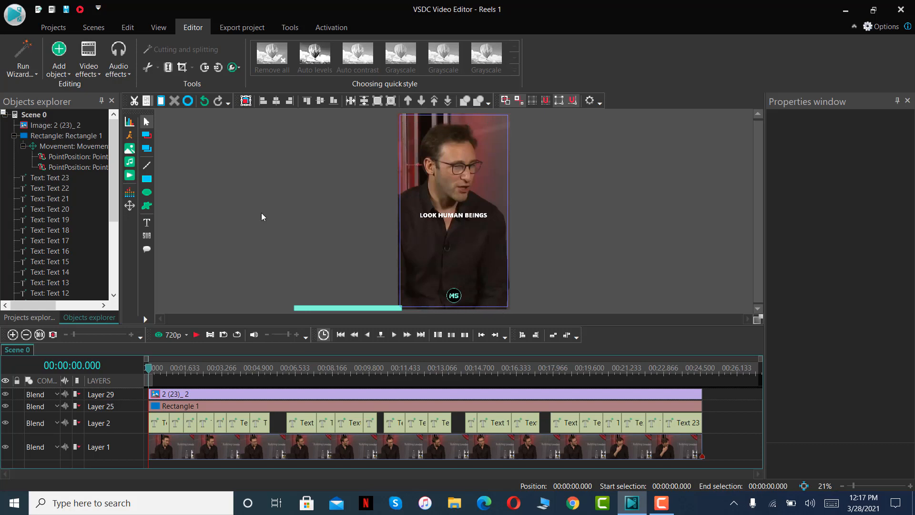
click(457, 217)
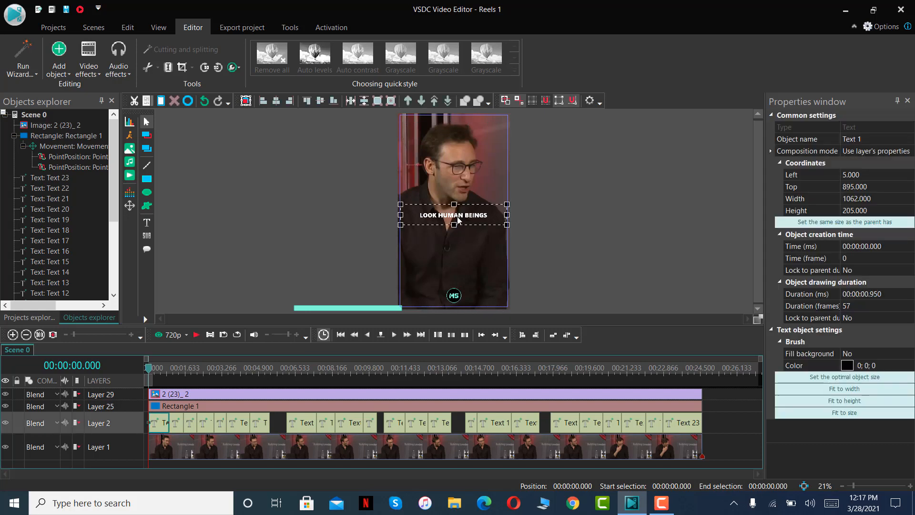
drag(492, 216, 433, 217)
click(489, 214)
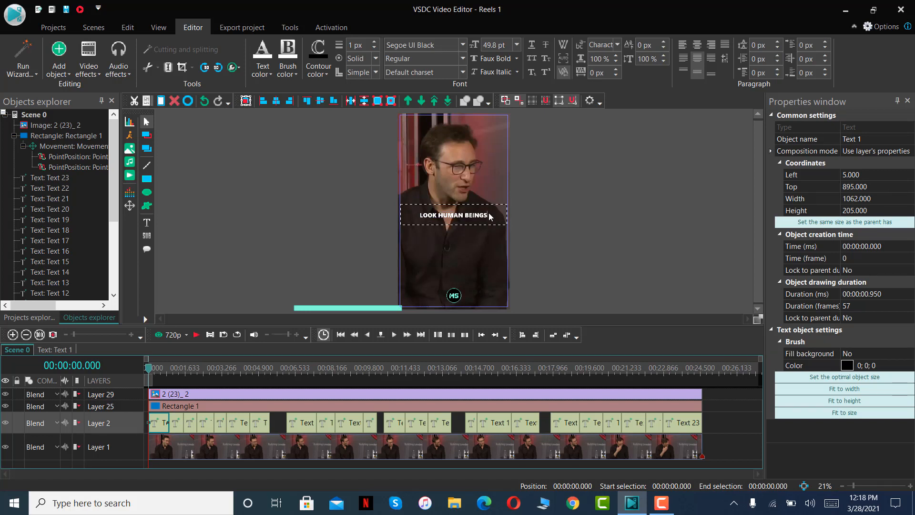
click(606, 232)
Set the text color of the HELP OURSELVES caption to turquoise #80FFDB, sampled from the preview, and copy the color code.
drag(149, 372, 189, 373)
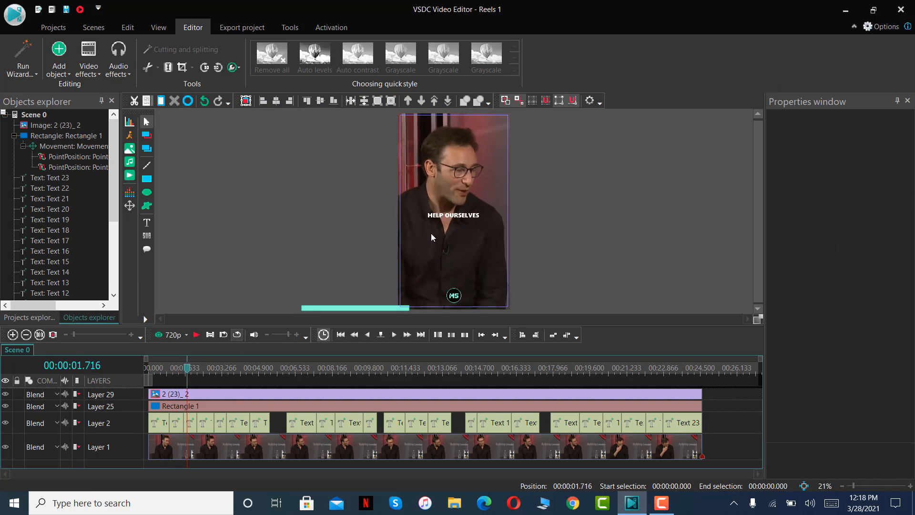
click(434, 216)
double_click(417, 216)
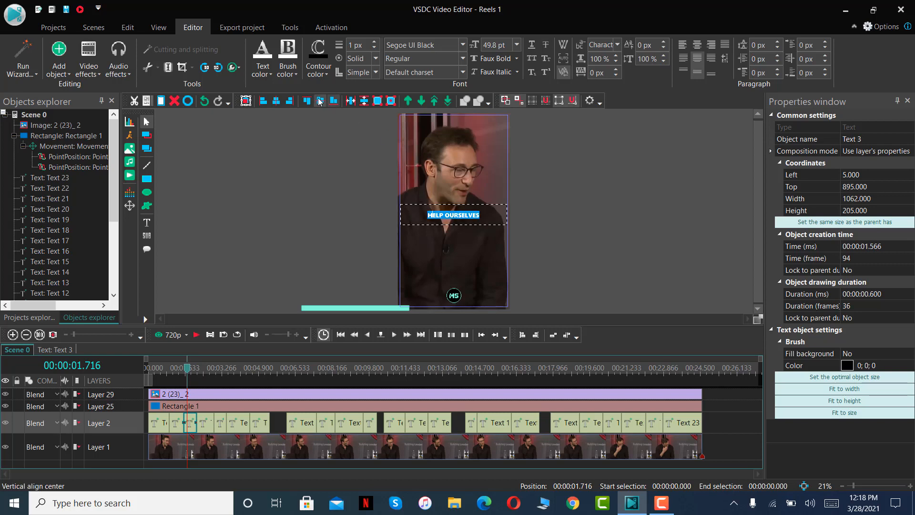
click(272, 73)
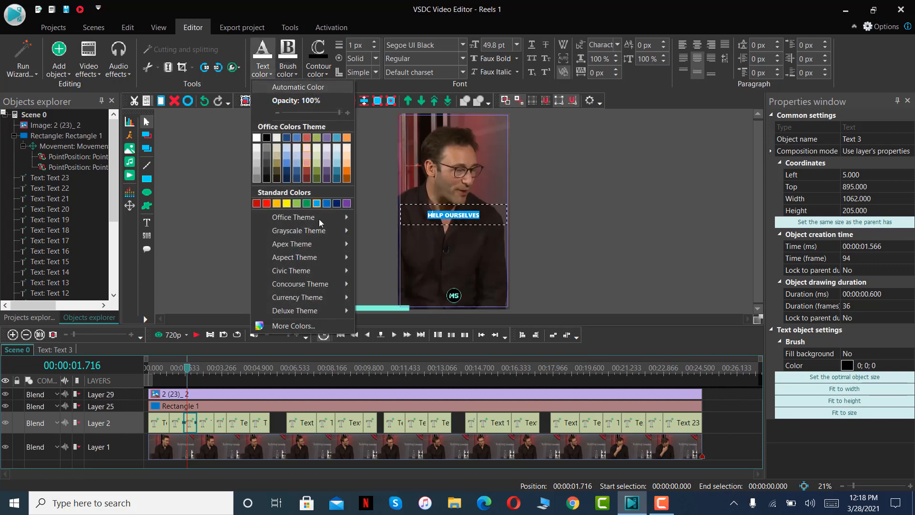
click(309, 326)
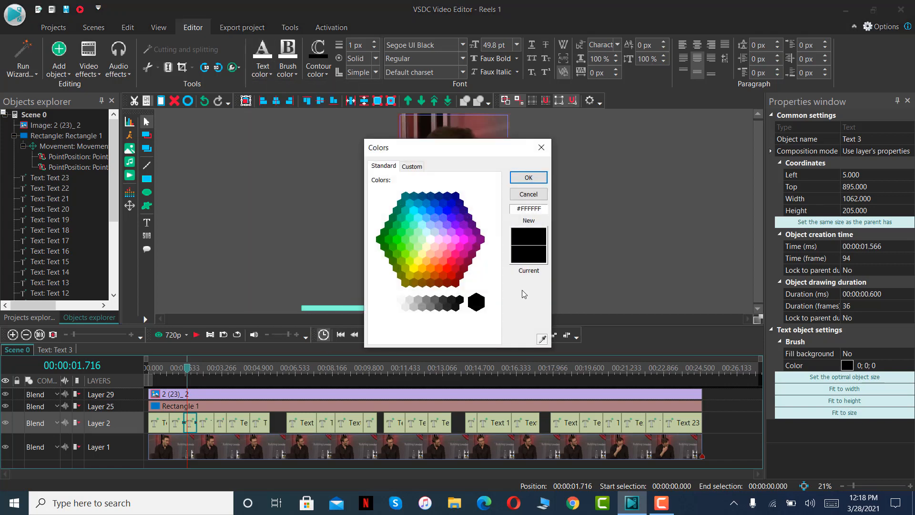
drag(467, 152, 280, 125)
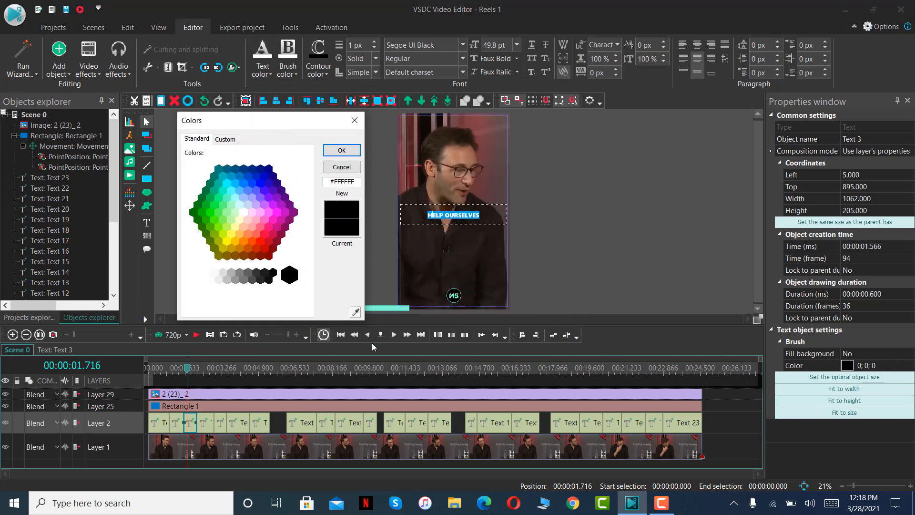
click(355, 314)
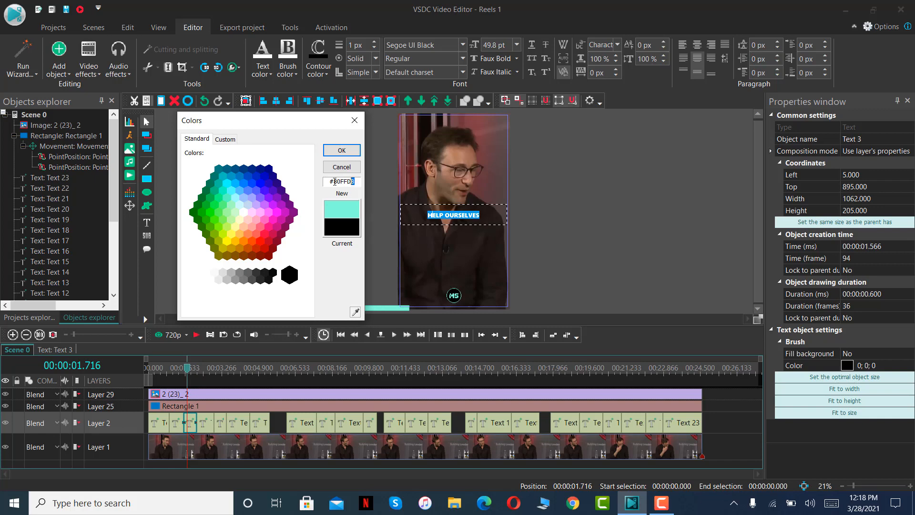
drag(334, 181, 318, 181)
key(ctrl+c)
click(340, 157)
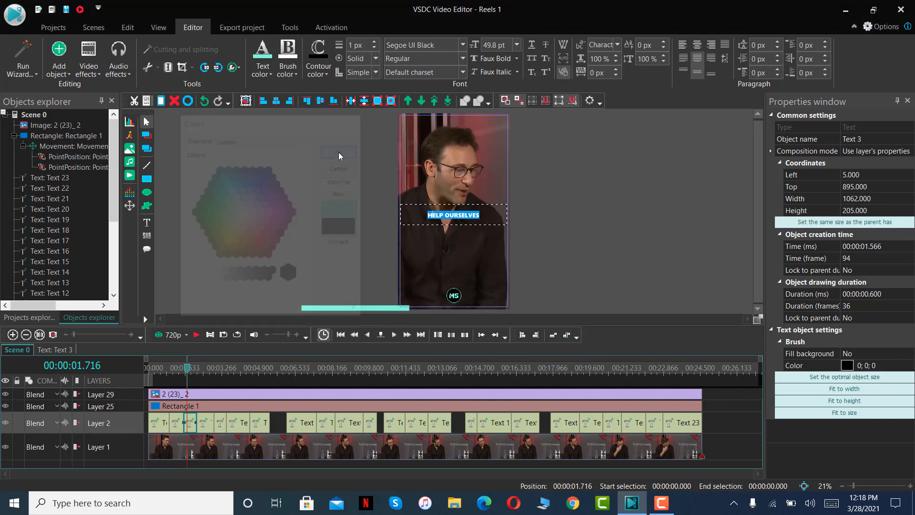
click(656, 241)
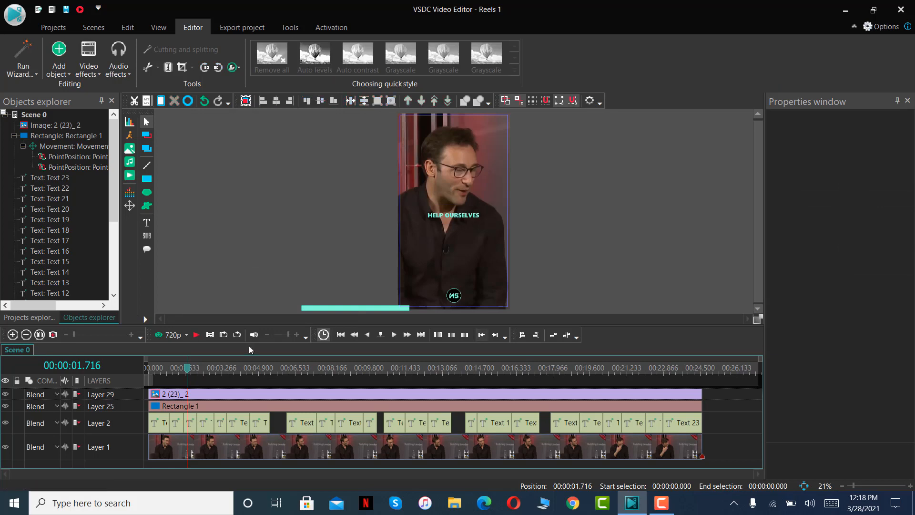
Set the text color of the LET THEM LIVE THEIR LIVES caption to the copied turquoise #80FFDB.
click(561, 376)
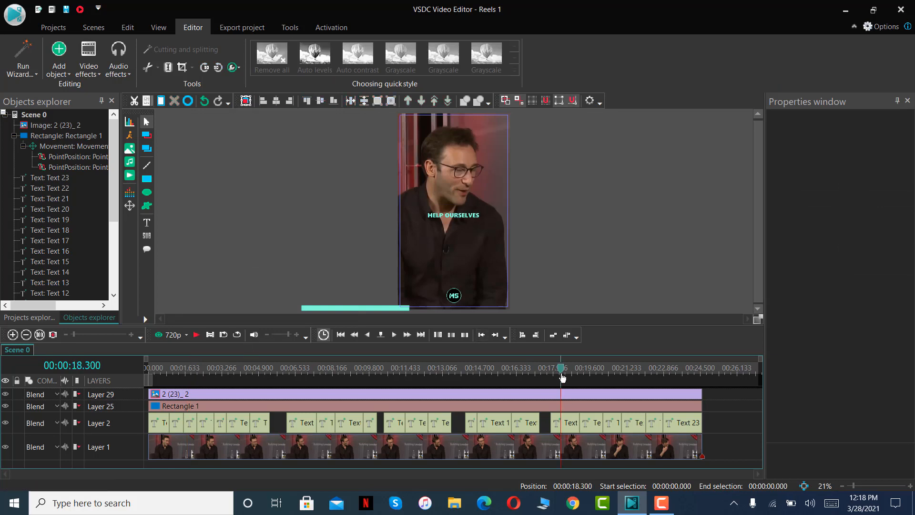
click(453, 219)
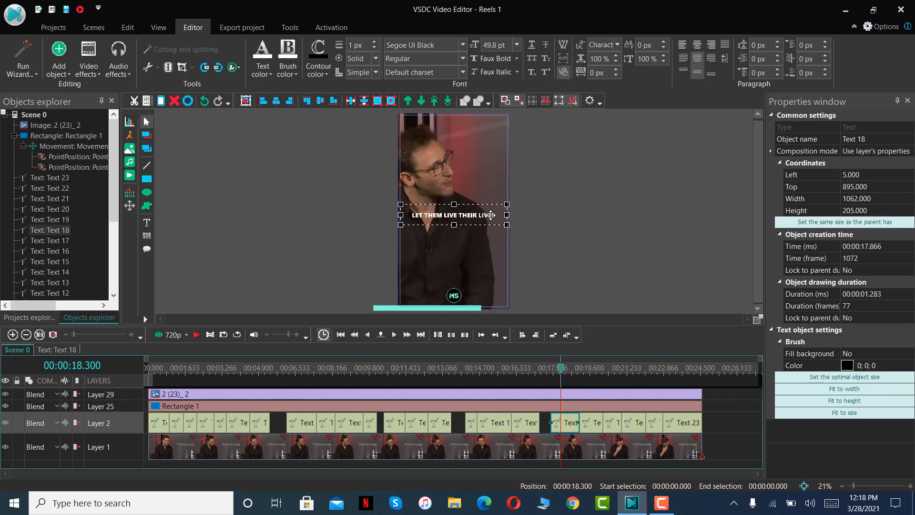
double_click(490, 215)
click(266, 72)
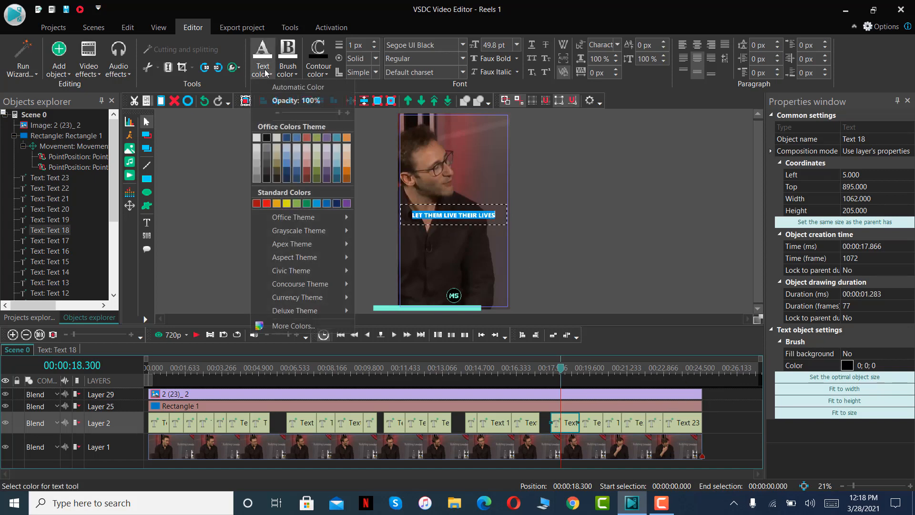
click(331, 323)
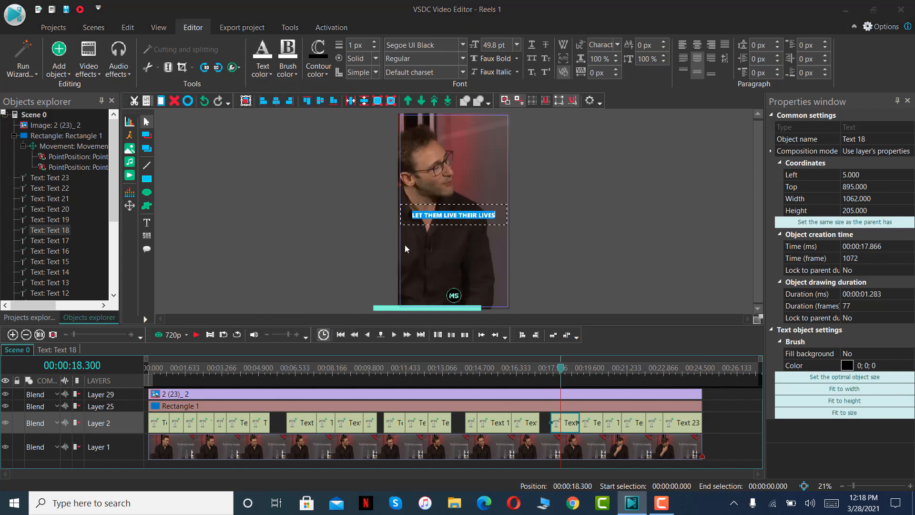
double_click(534, 208)
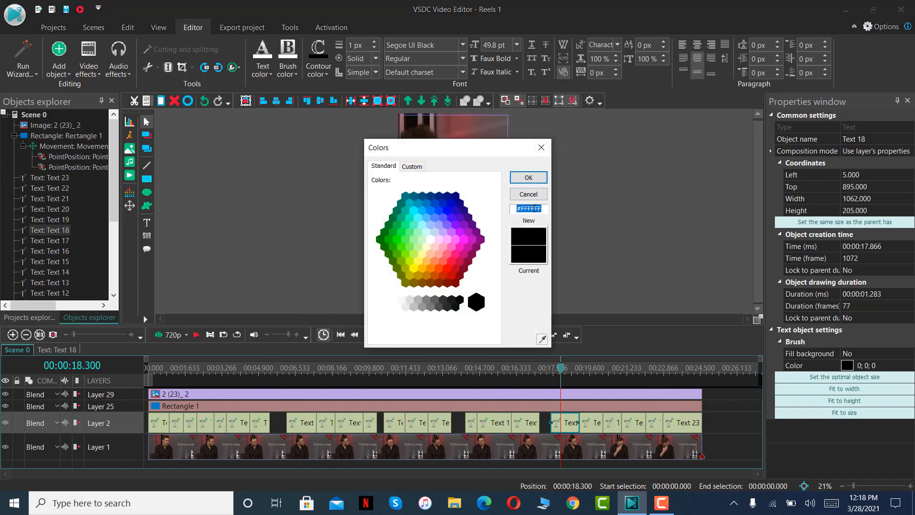
key(ctrl+v)
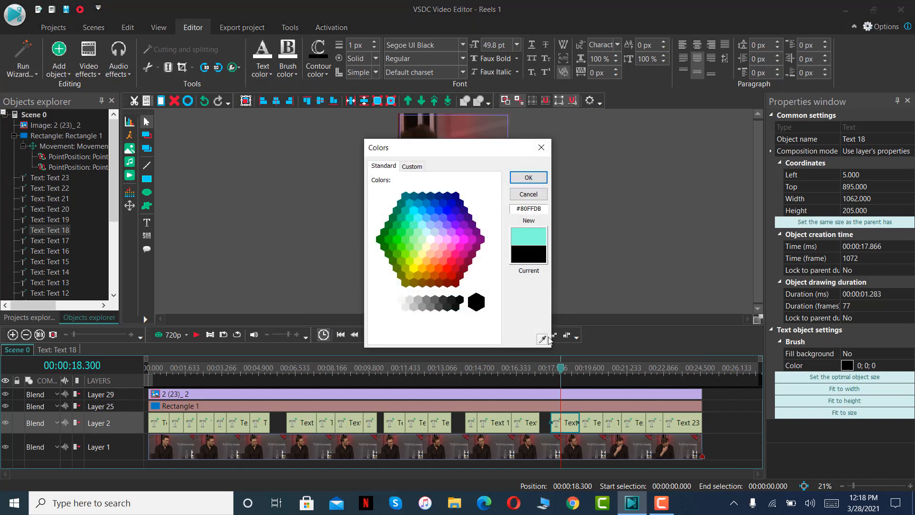
click(528, 177)
Set the text color of the THEY ARE CURATING caption near 00:00:21.166 to the copied turquoise color.
click(625, 371)
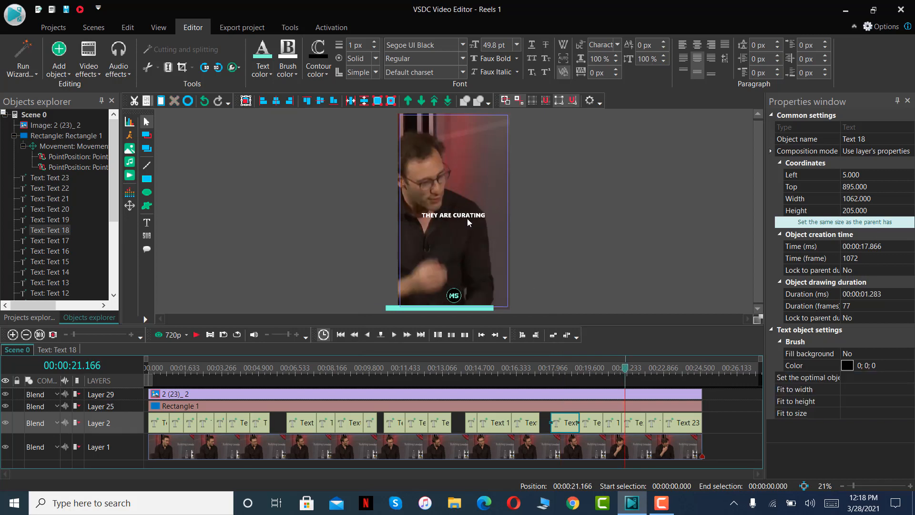
click(633, 423)
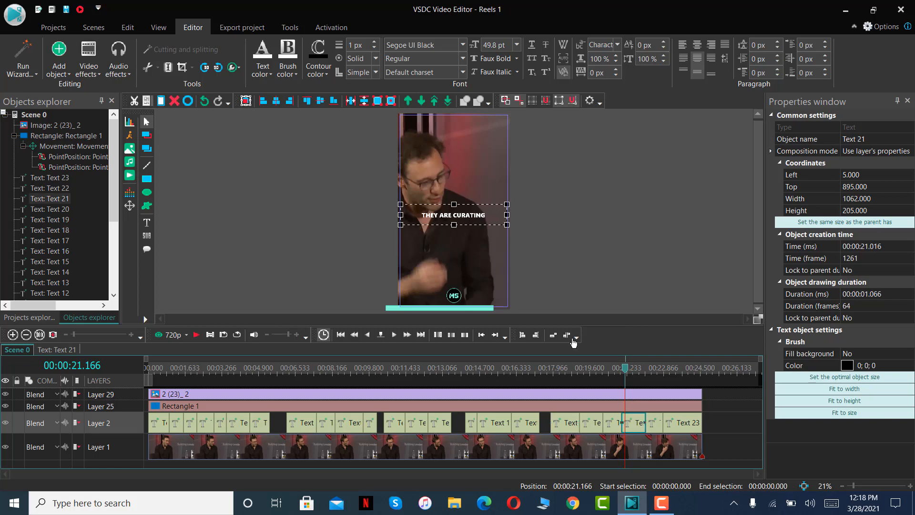
double_click(482, 215)
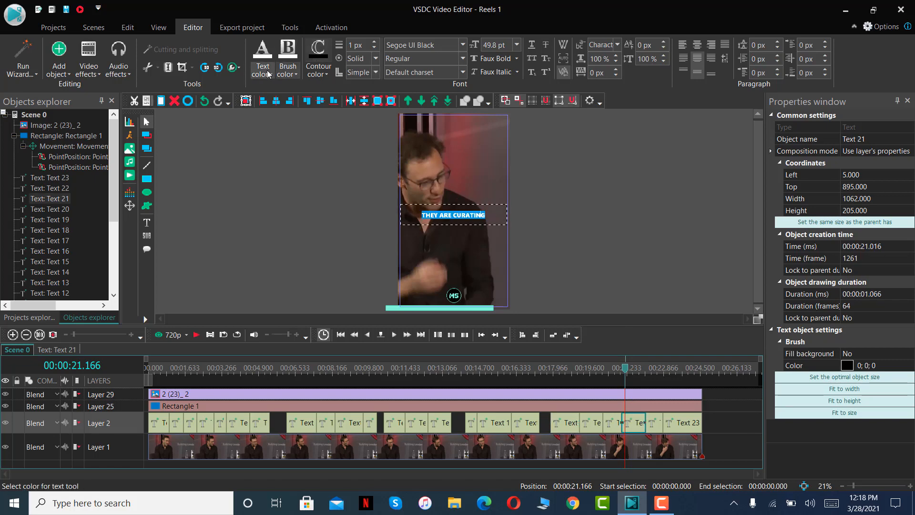
click(268, 74)
click(315, 324)
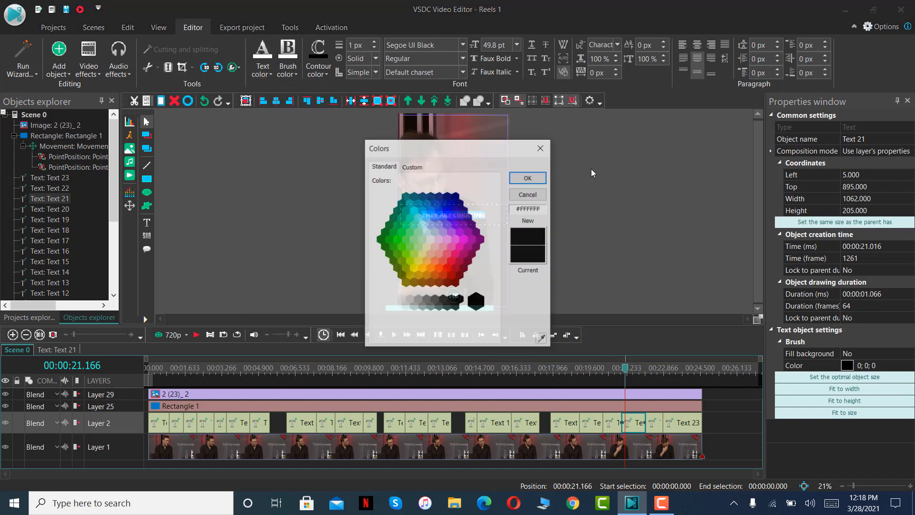
double_click(539, 205)
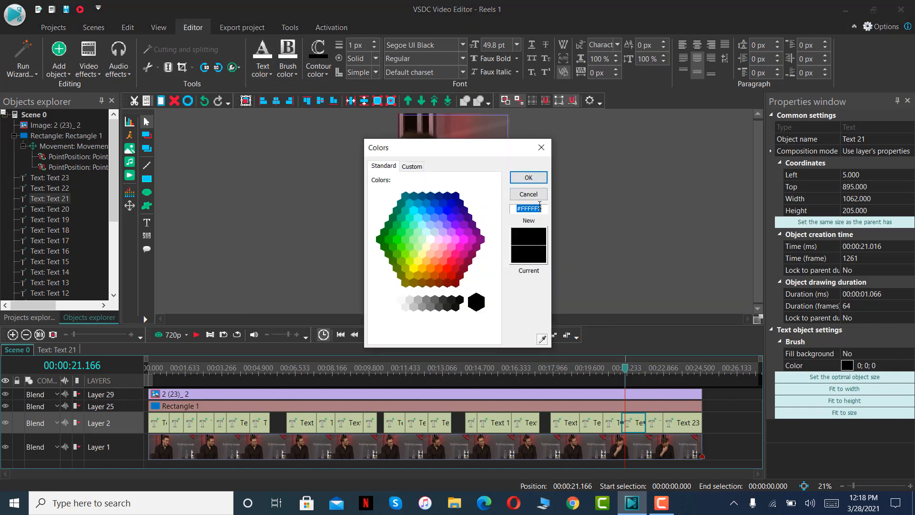
key(ctrl+v)
click(528, 178)
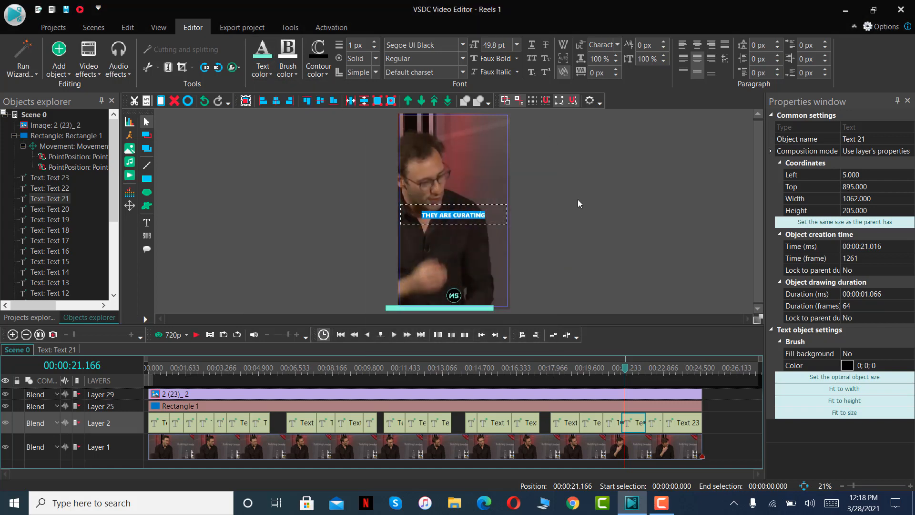
Return the playhead to the start and export the project to MP4 as Reels 1.mp4, continuing without premium features.
drag(624, 371, 145, 390)
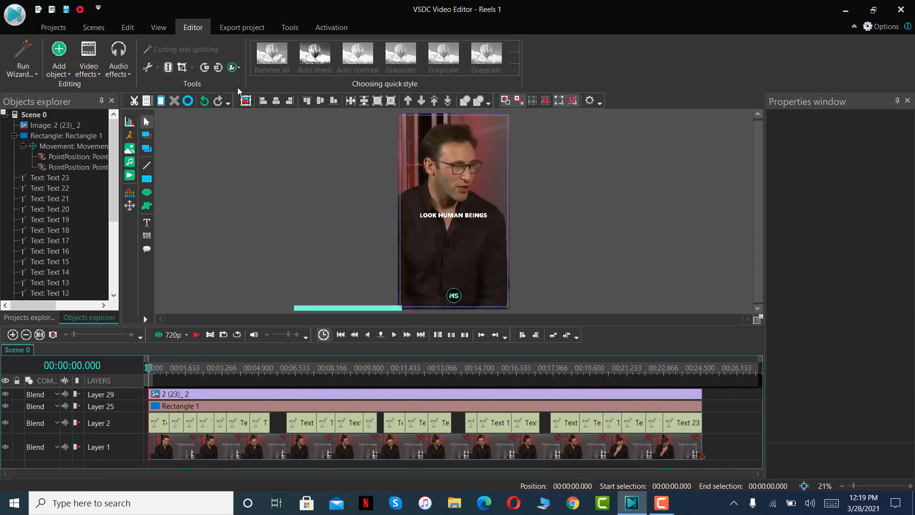
click(229, 26)
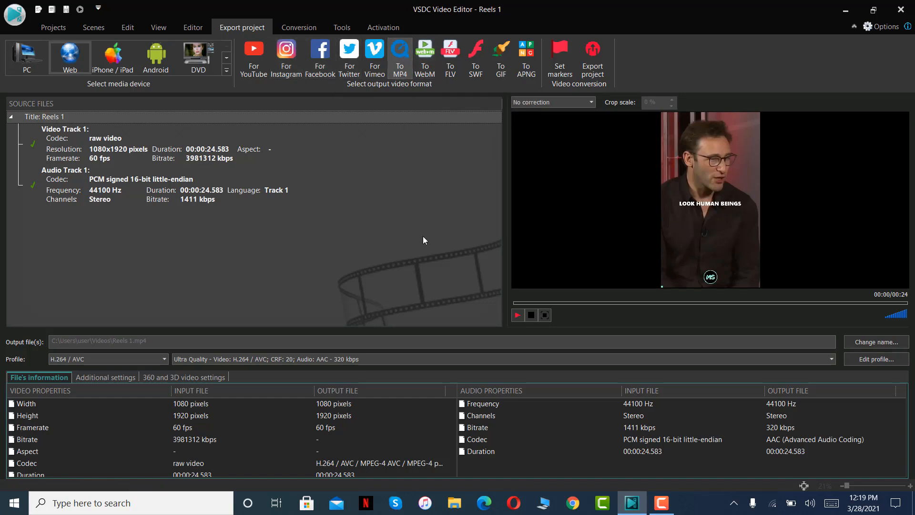
click(593, 63)
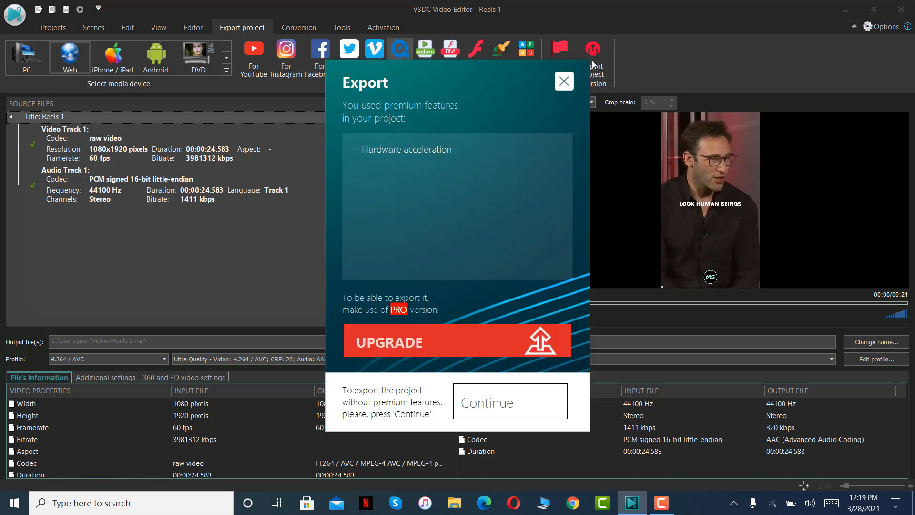
click(500, 408)
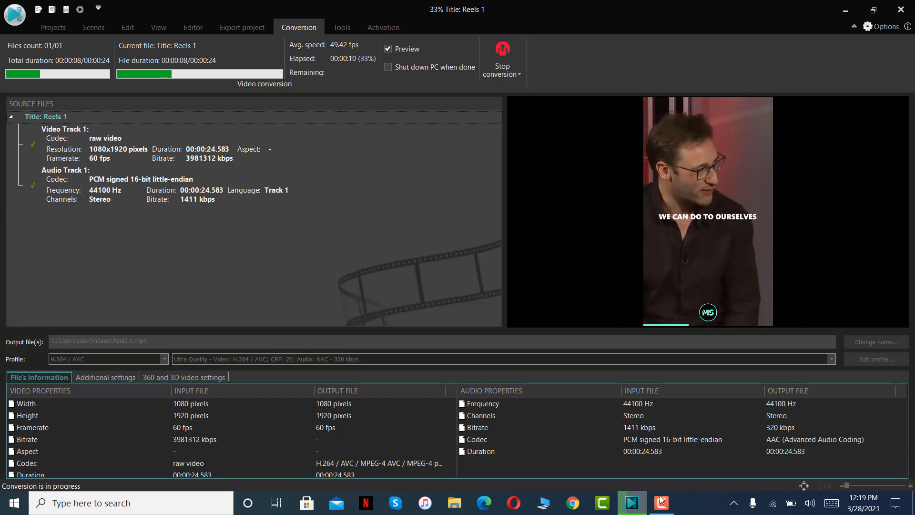
Play the exported Reels 1 video from the Videos folder, close the player and return to the project in VSDC.
mouse_move(661, 500)
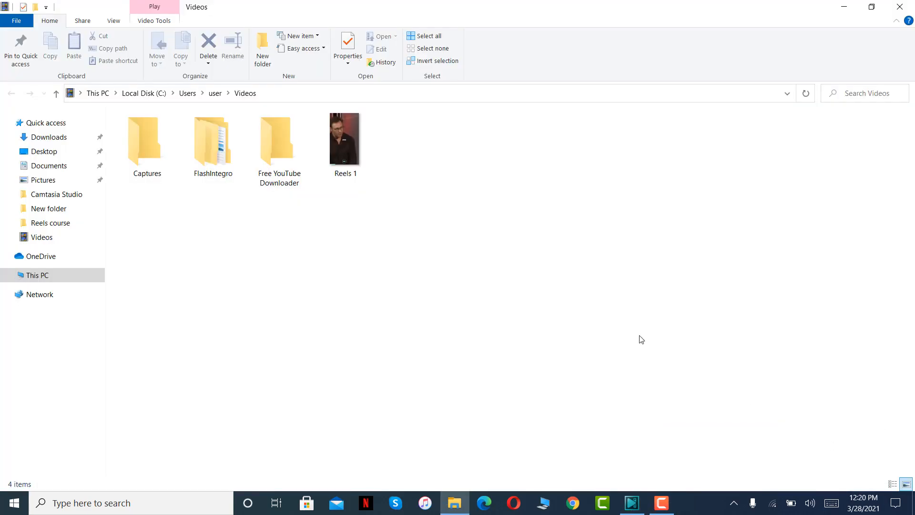
click(342, 150)
double_click(342, 150)
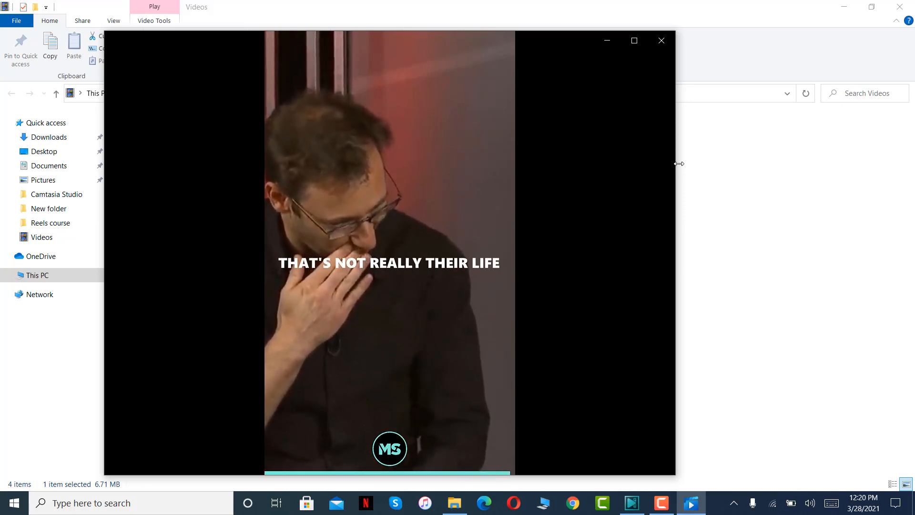
click(661, 40)
click(631, 509)
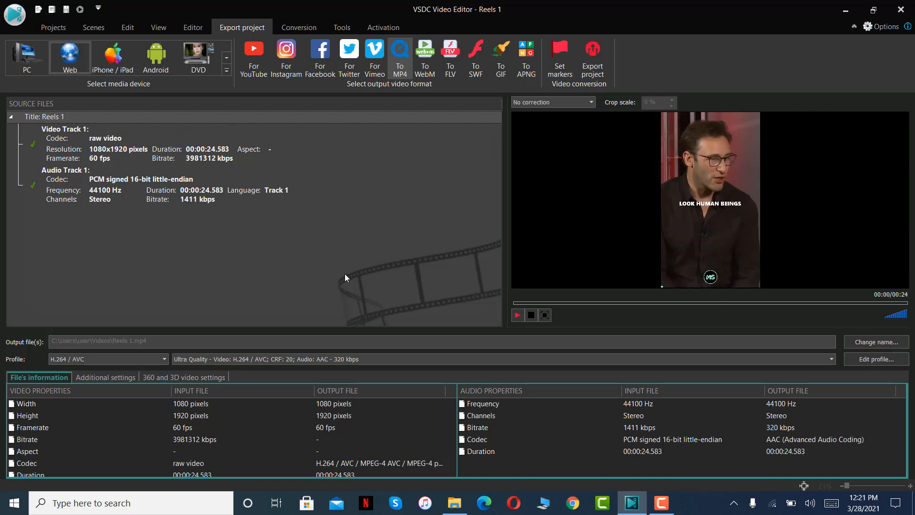
click(54, 28)
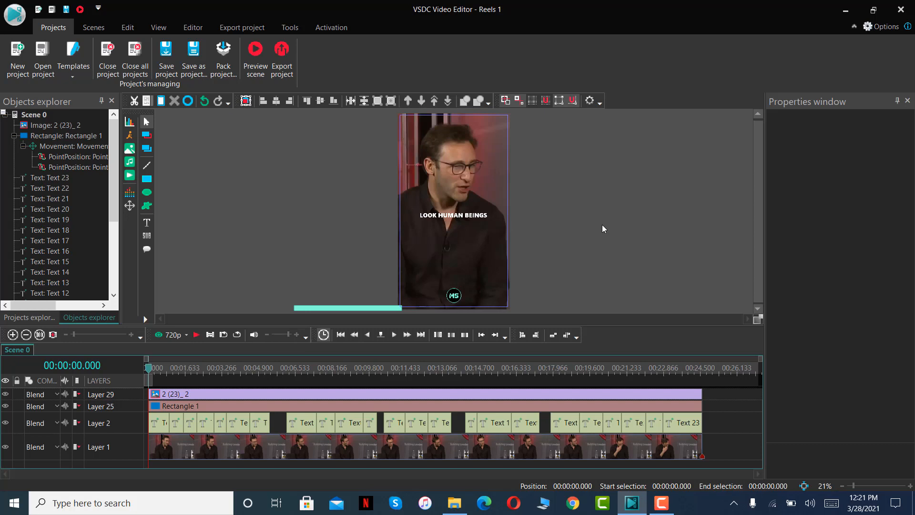
Select all the caption clips on Layer 2 together, view their font face options, and clear the selection.
click(474, 217)
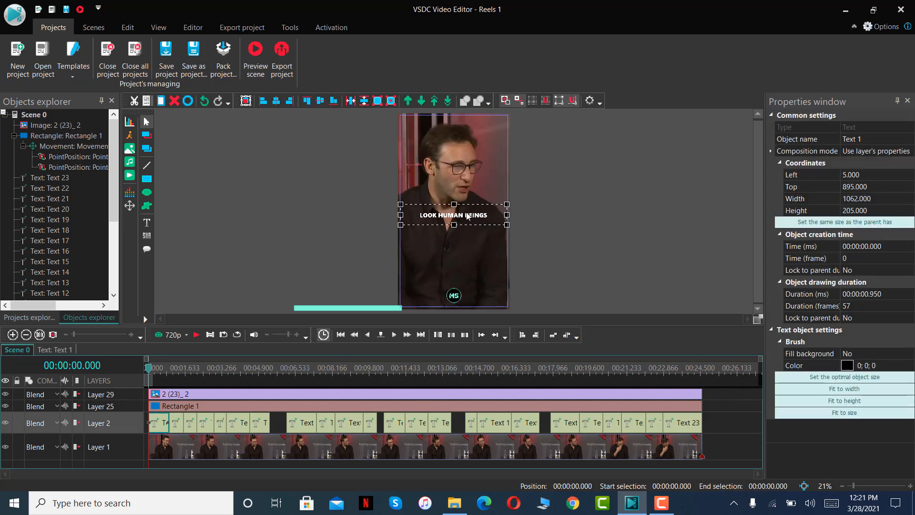
drag(709, 425, 162, 427)
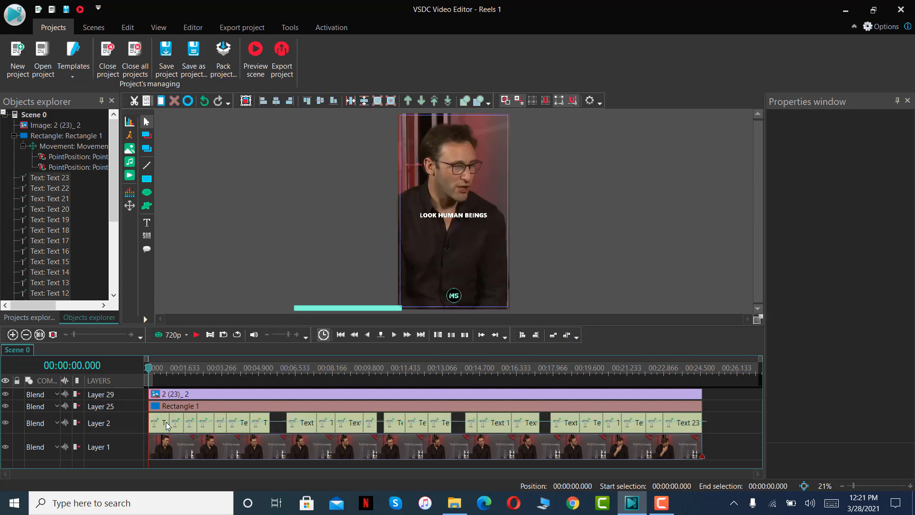
click(193, 27)
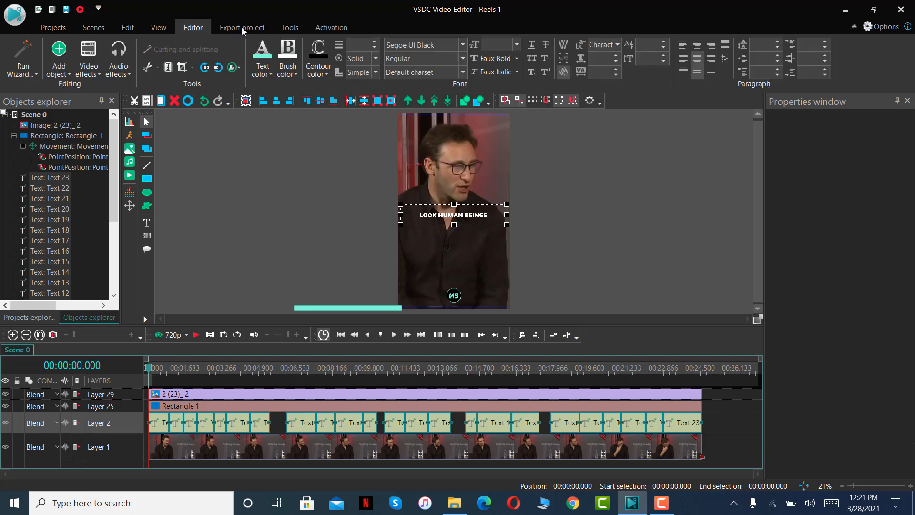
click(463, 46)
click(742, 393)
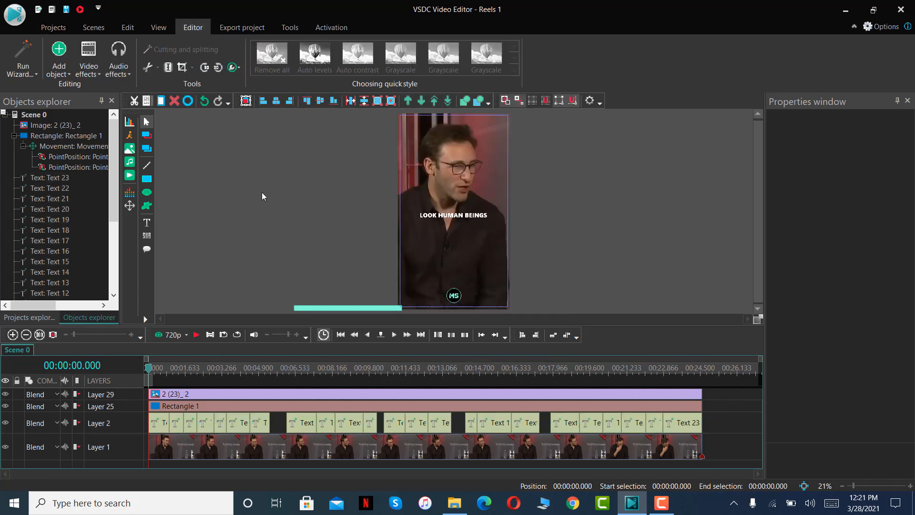